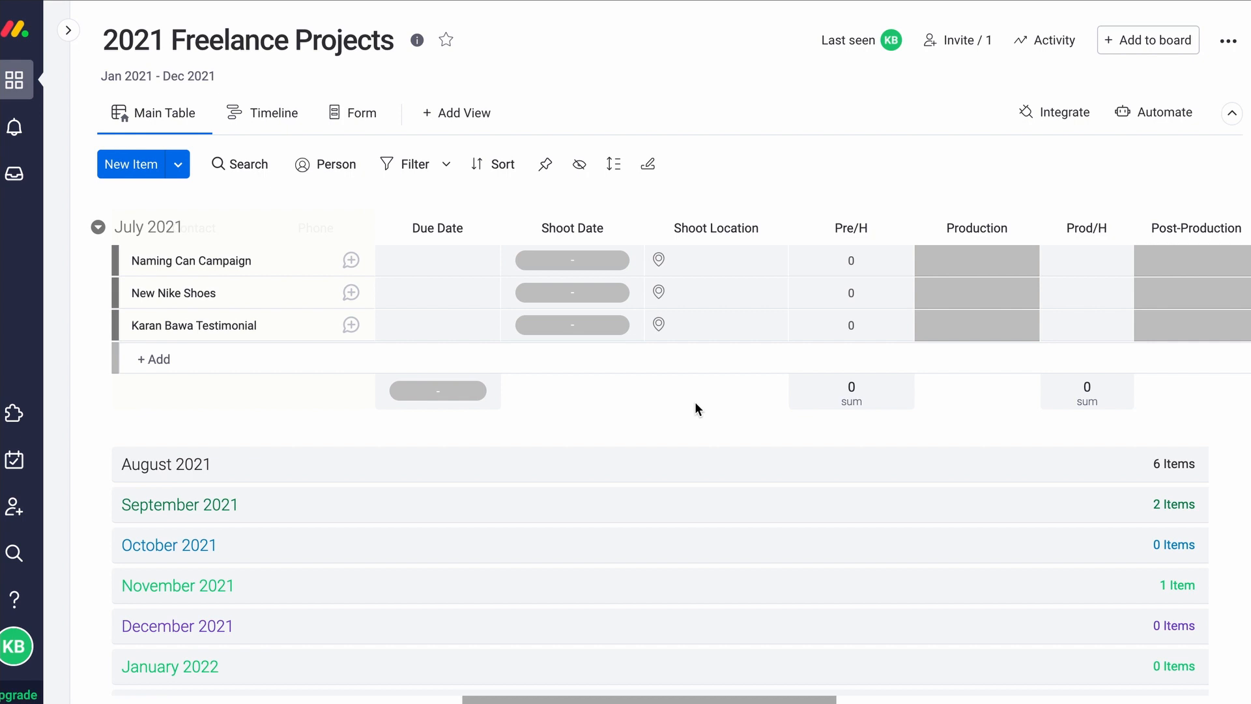
Dismiss the Brief upload menu and drag the Subitems column wider so its header fits
scroll(694, 402, right, 5)
scroll(679, 404, left, 10)
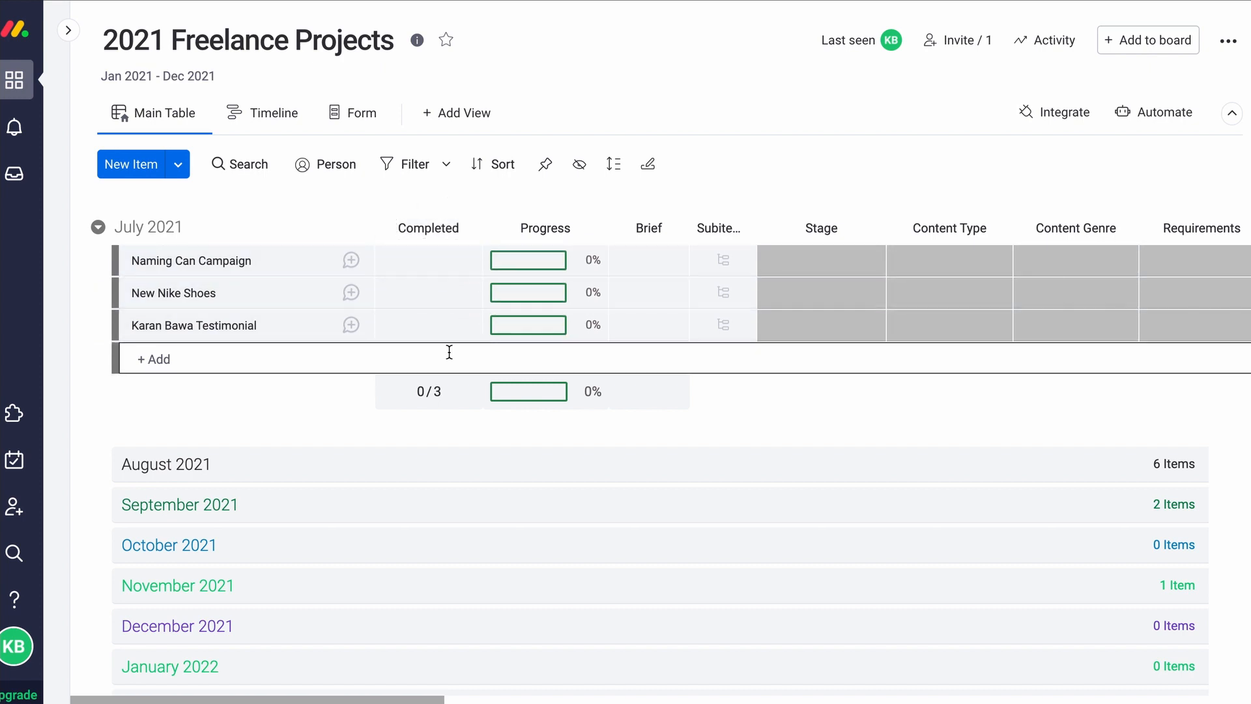
scroll(720, 406, down, 3)
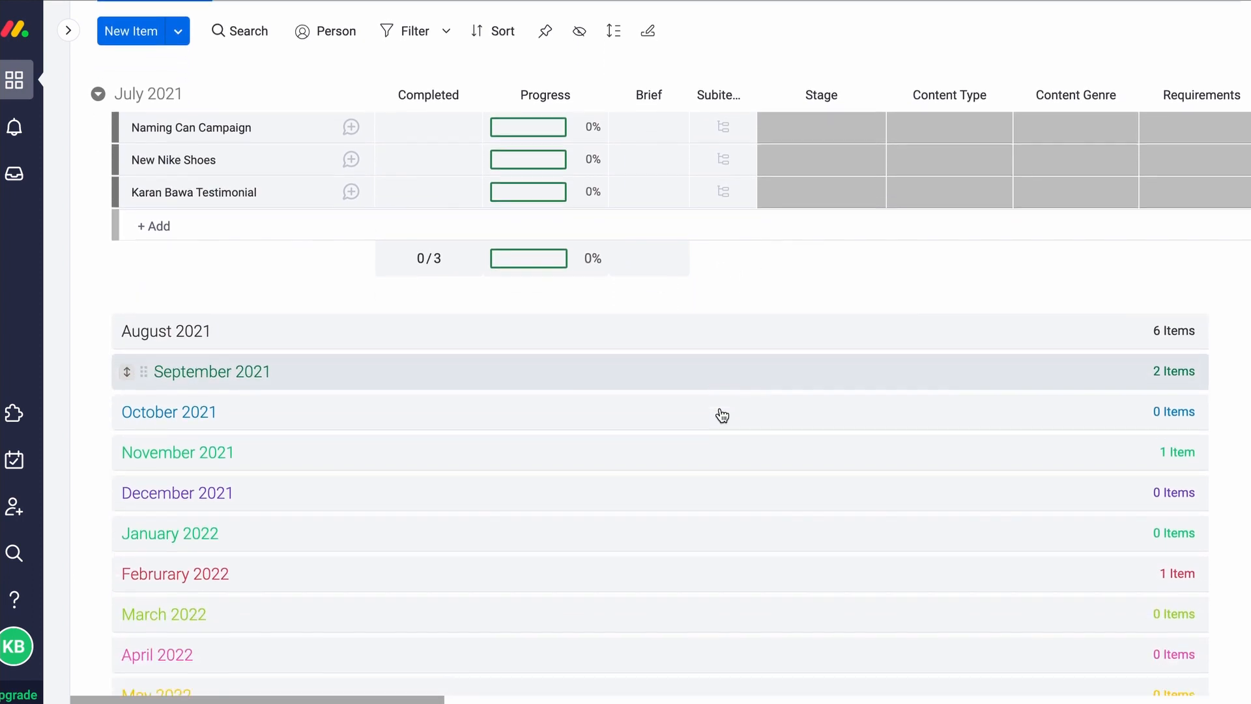
scroll(721, 415, down, 1)
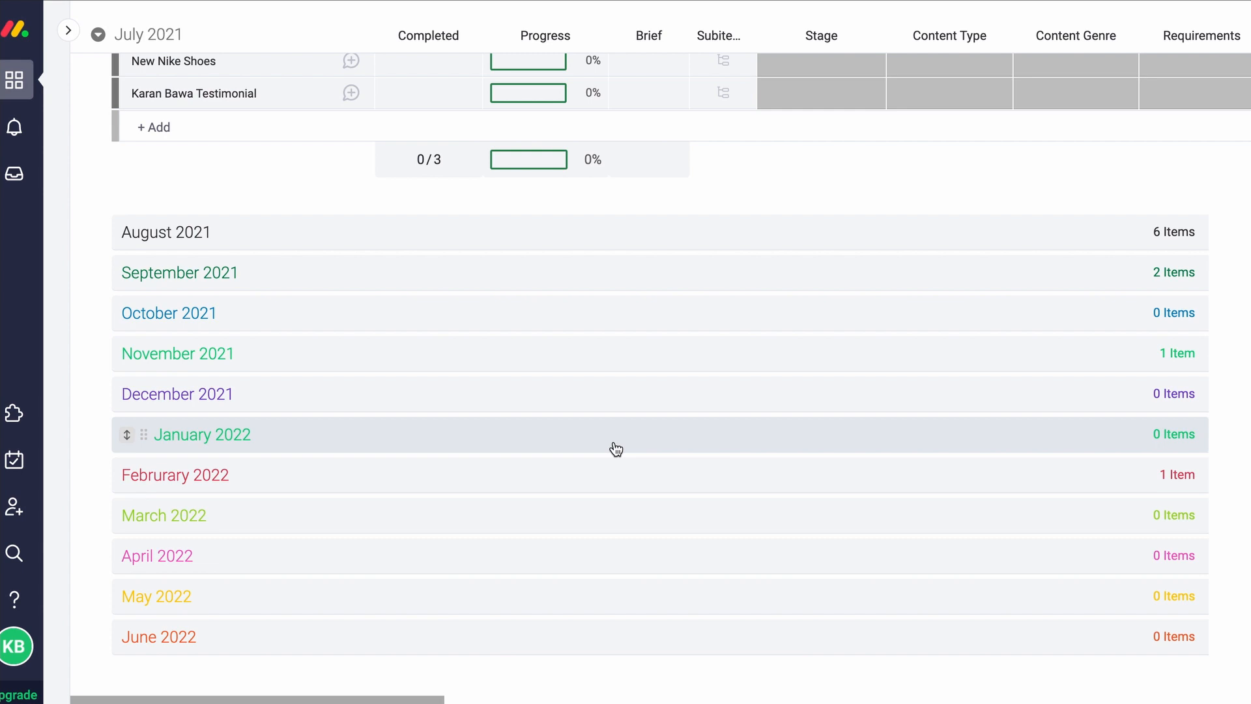
scroll(614, 447, up, 3)
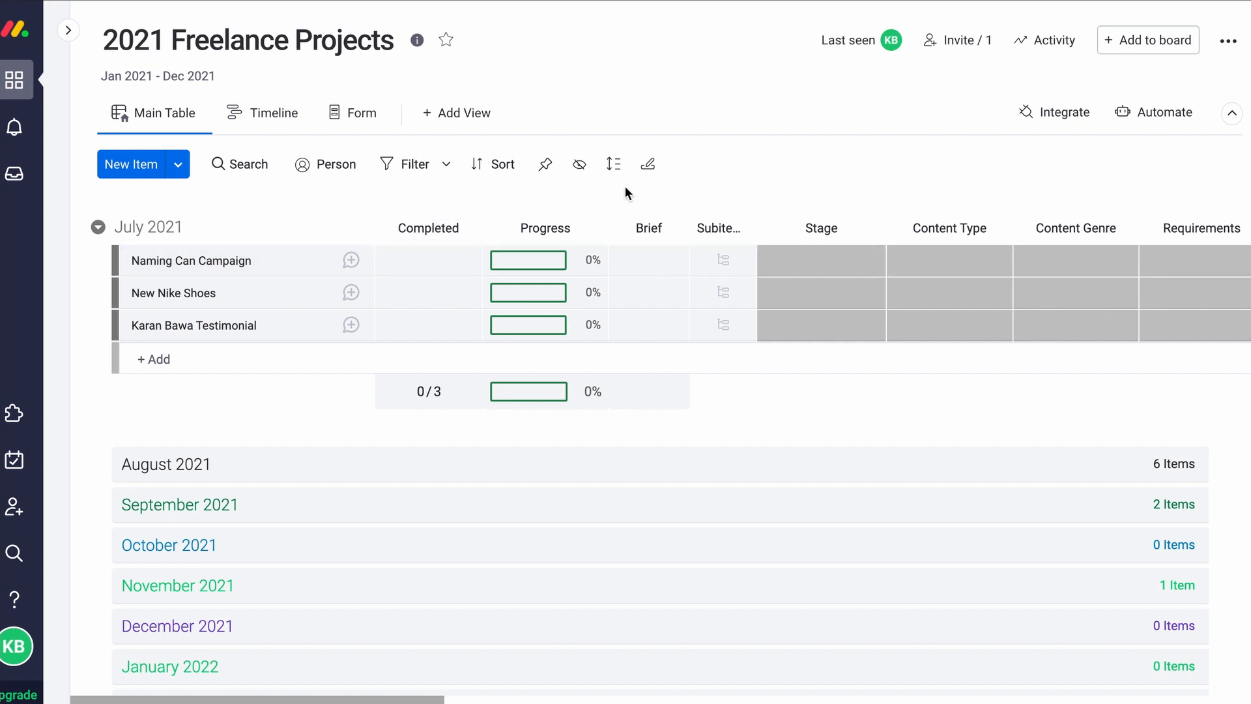
click(640, 261)
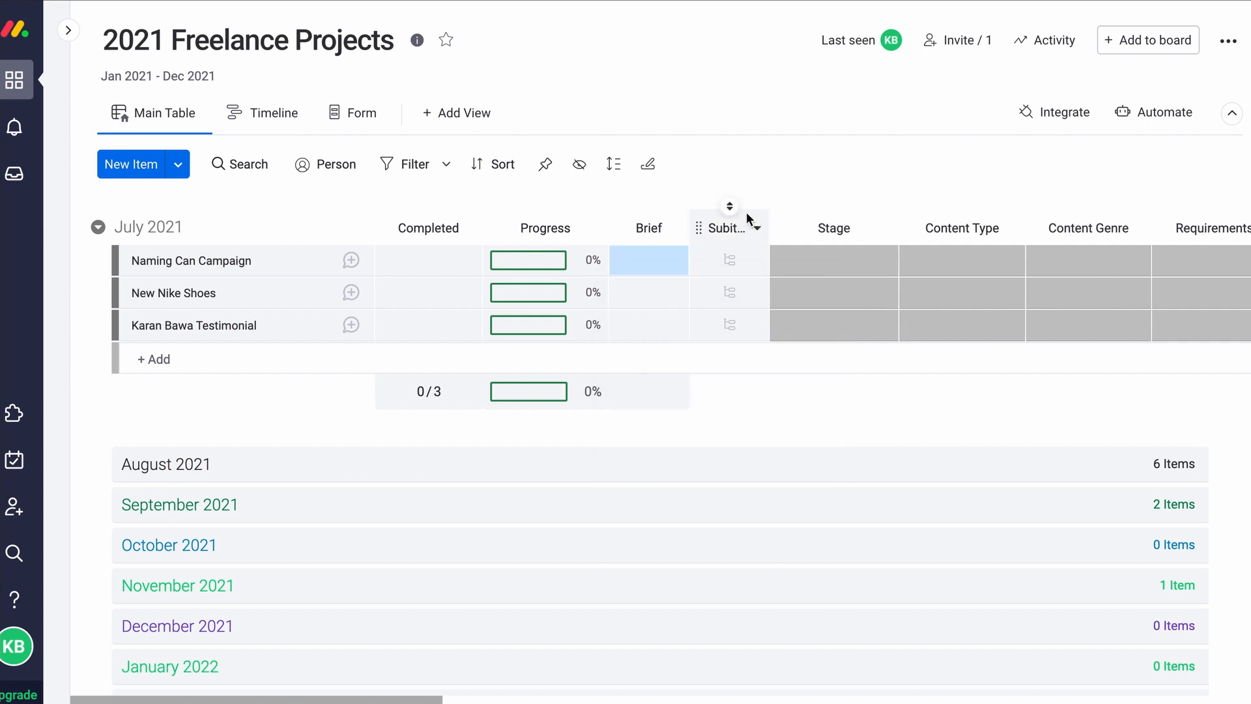
drag(757, 228, 836, 229)
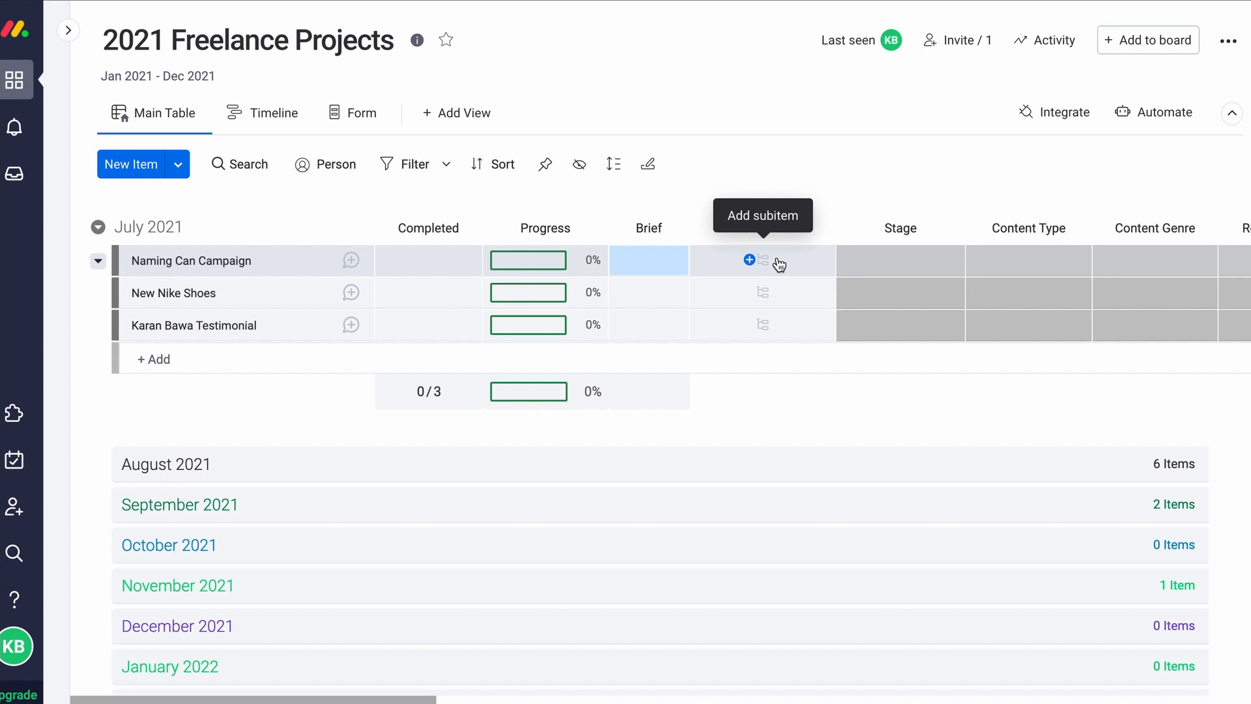
scroll(779, 264, right, 3)
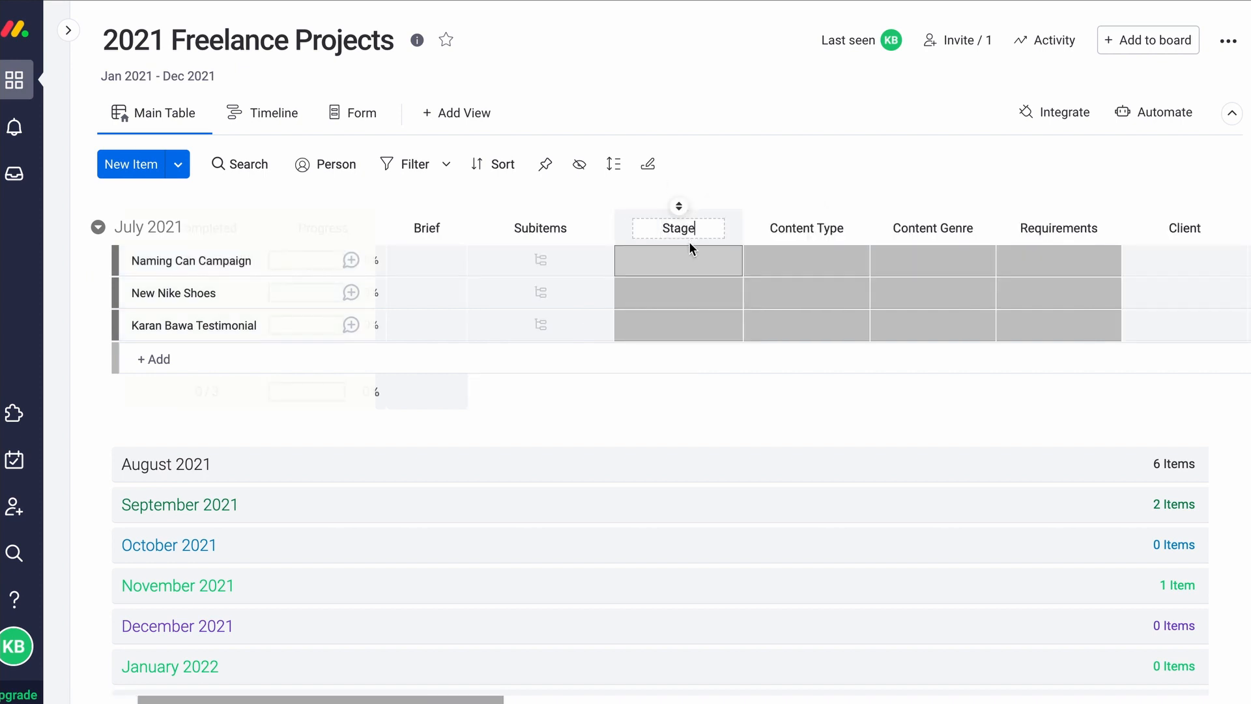
Set Naming Can Campaign's Stage to Completed and Content Type to Video & Photography
click(701, 262)
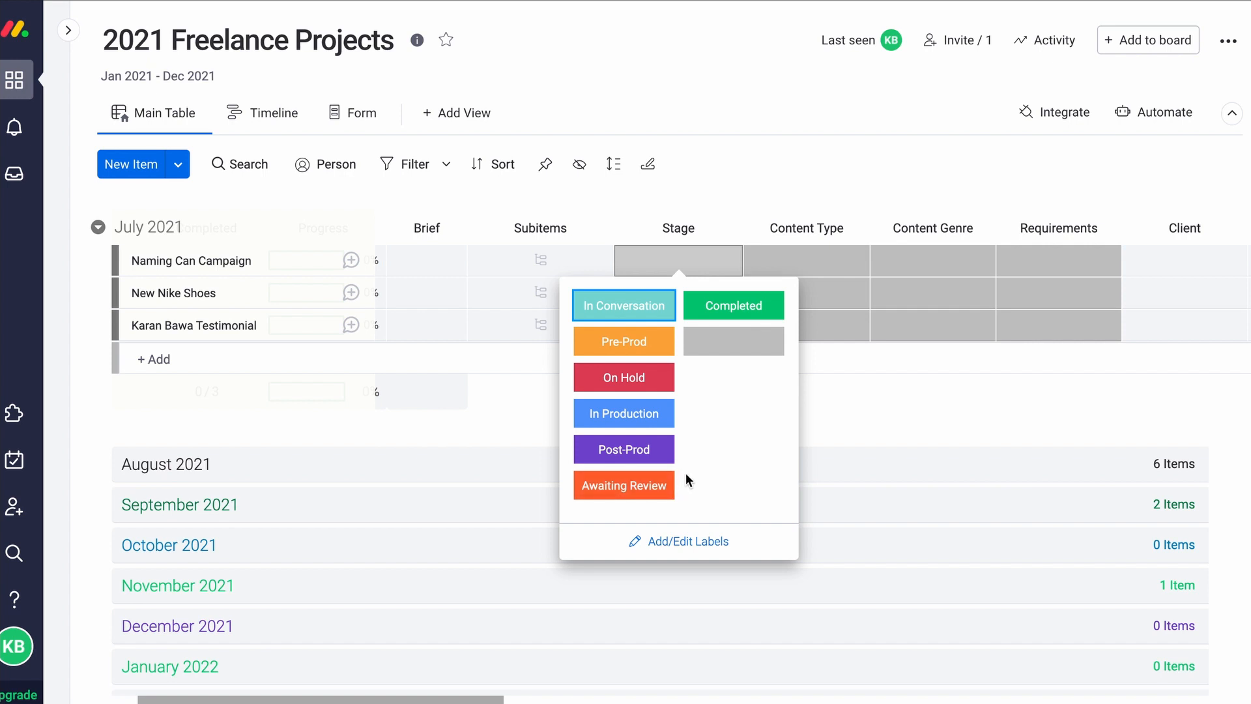
click(738, 314)
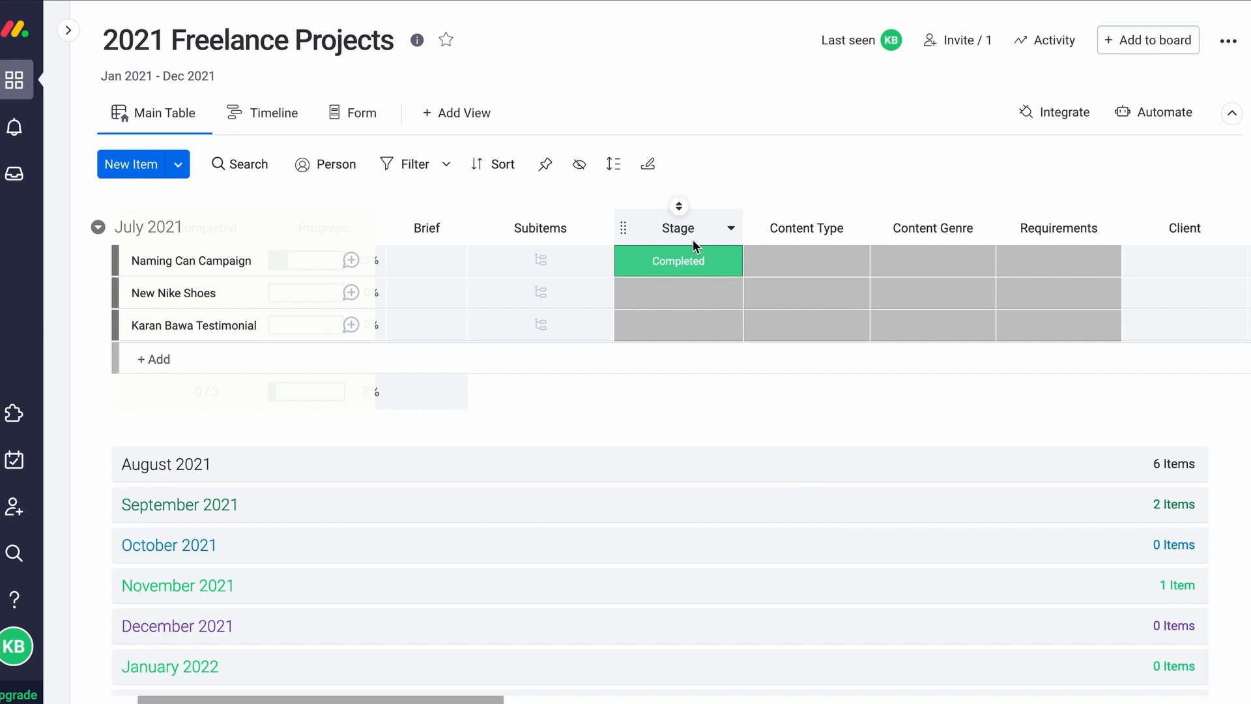
click(802, 260)
click(803, 266)
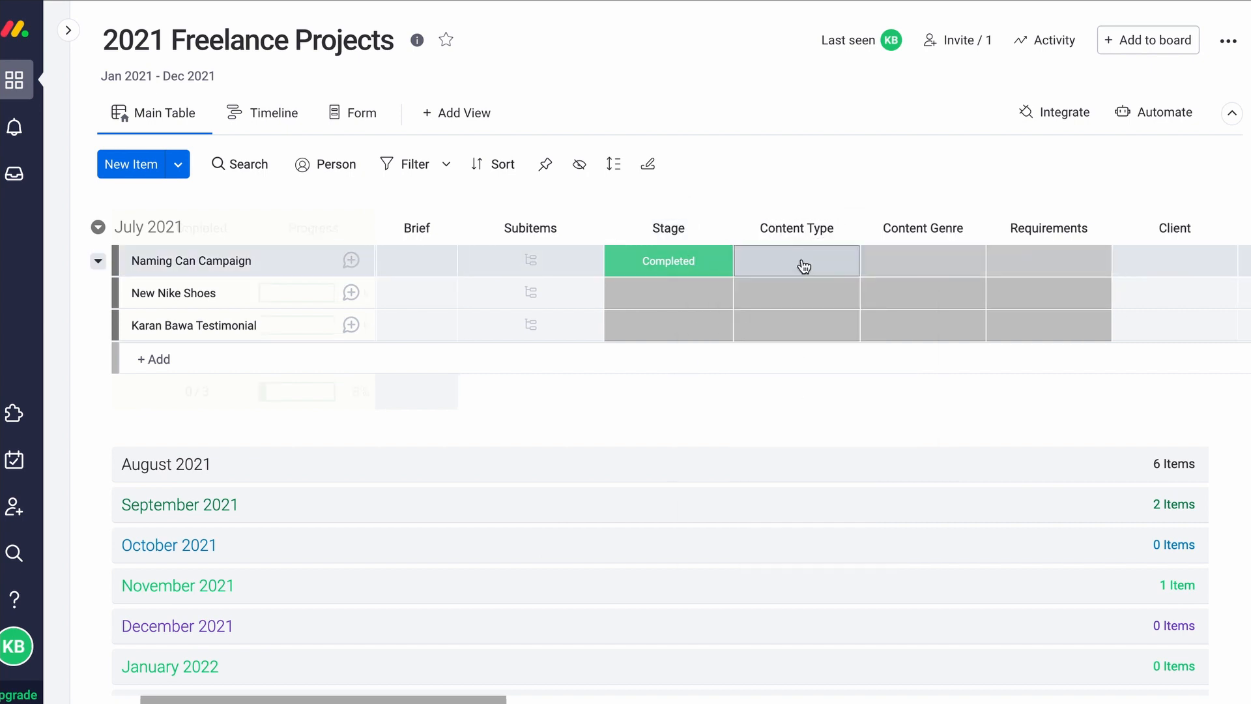
click(803, 266)
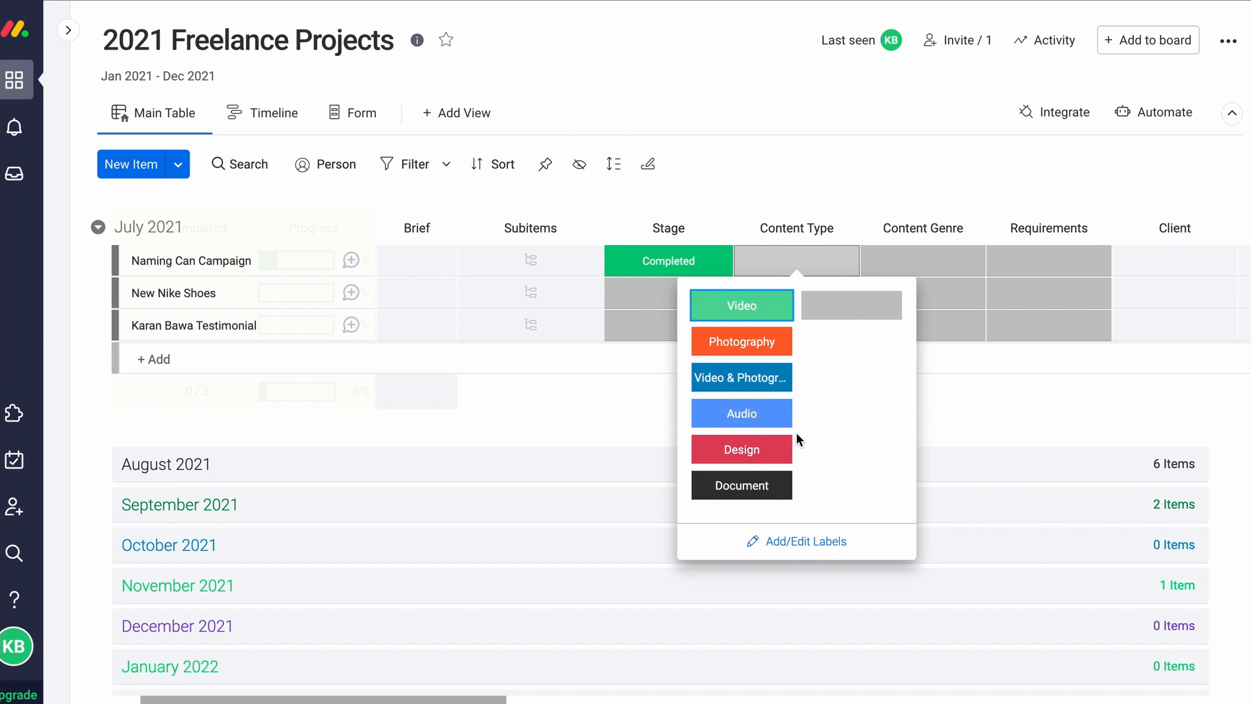
click(760, 384)
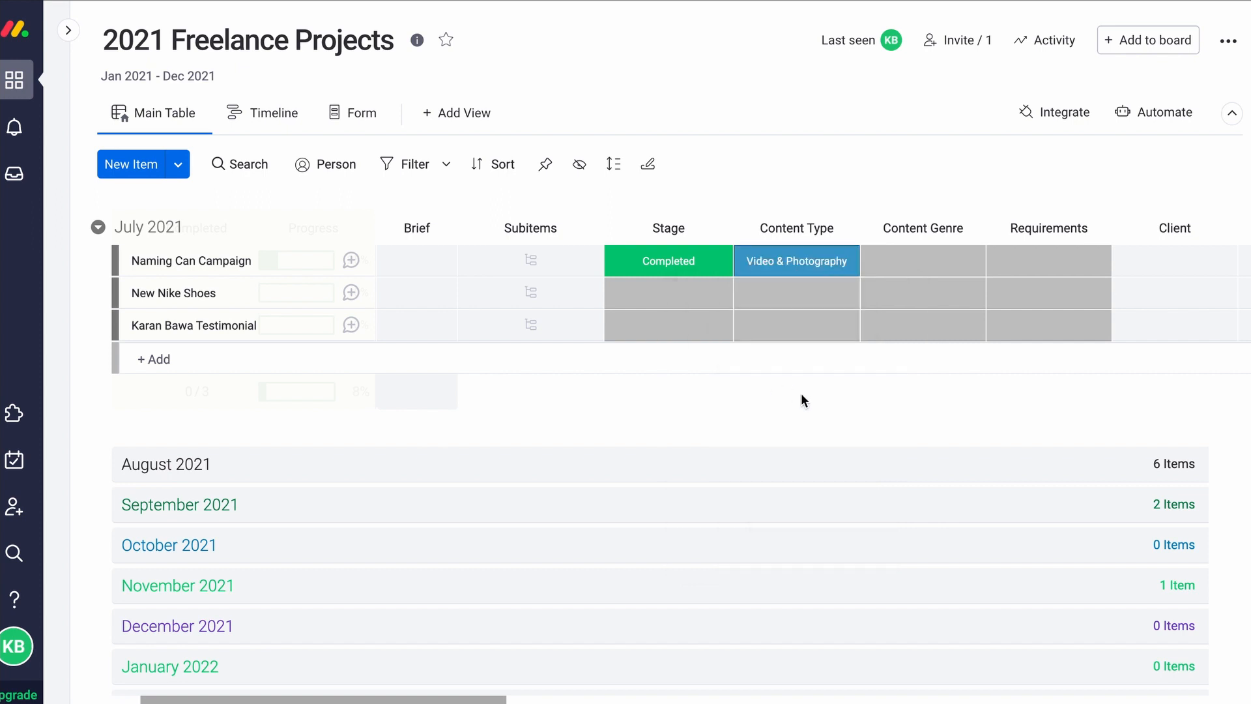
Set its Content Genre to Social Media and Requirements to Pre, Prod & Post
scroll(840, 396, right, 3)
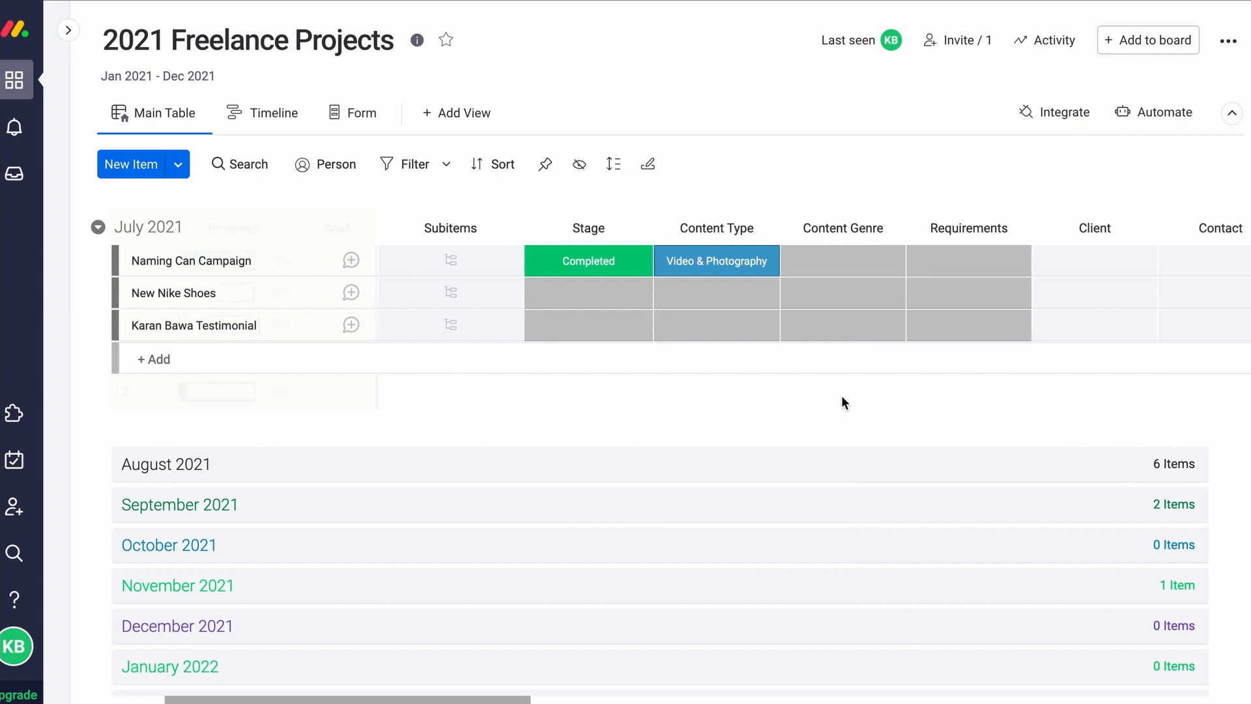
scroll(842, 395, right, 2)
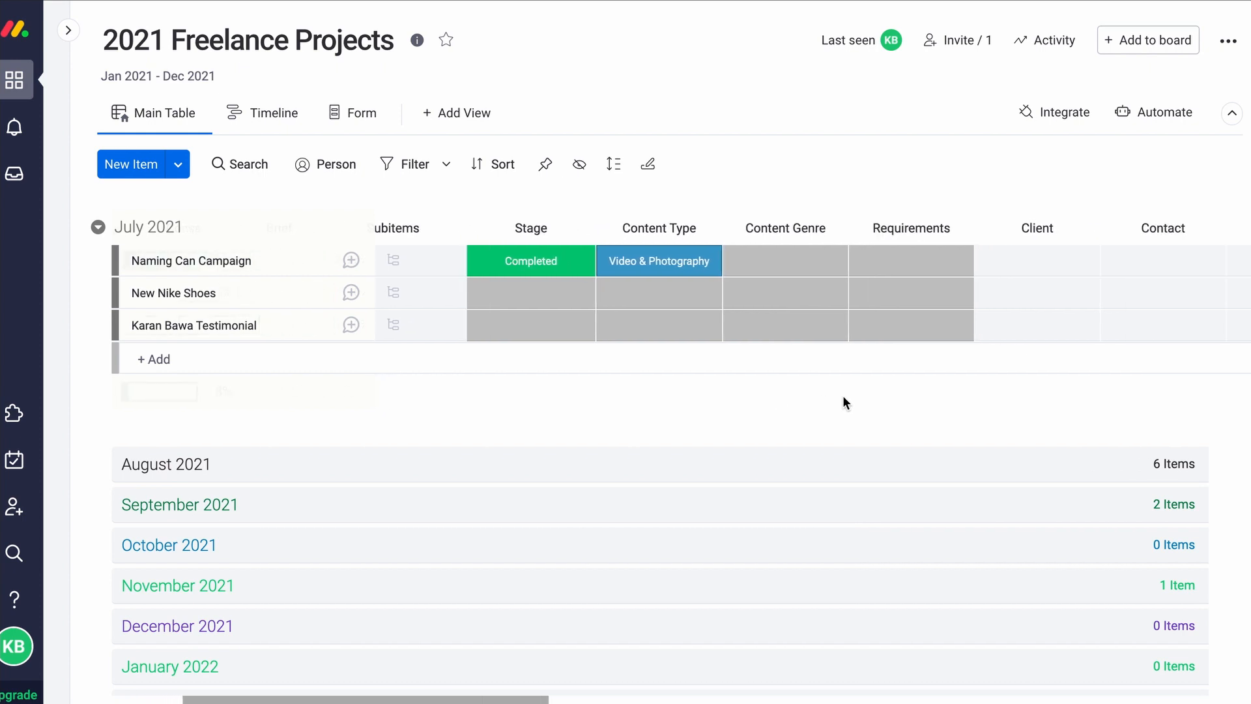
click(762, 273)
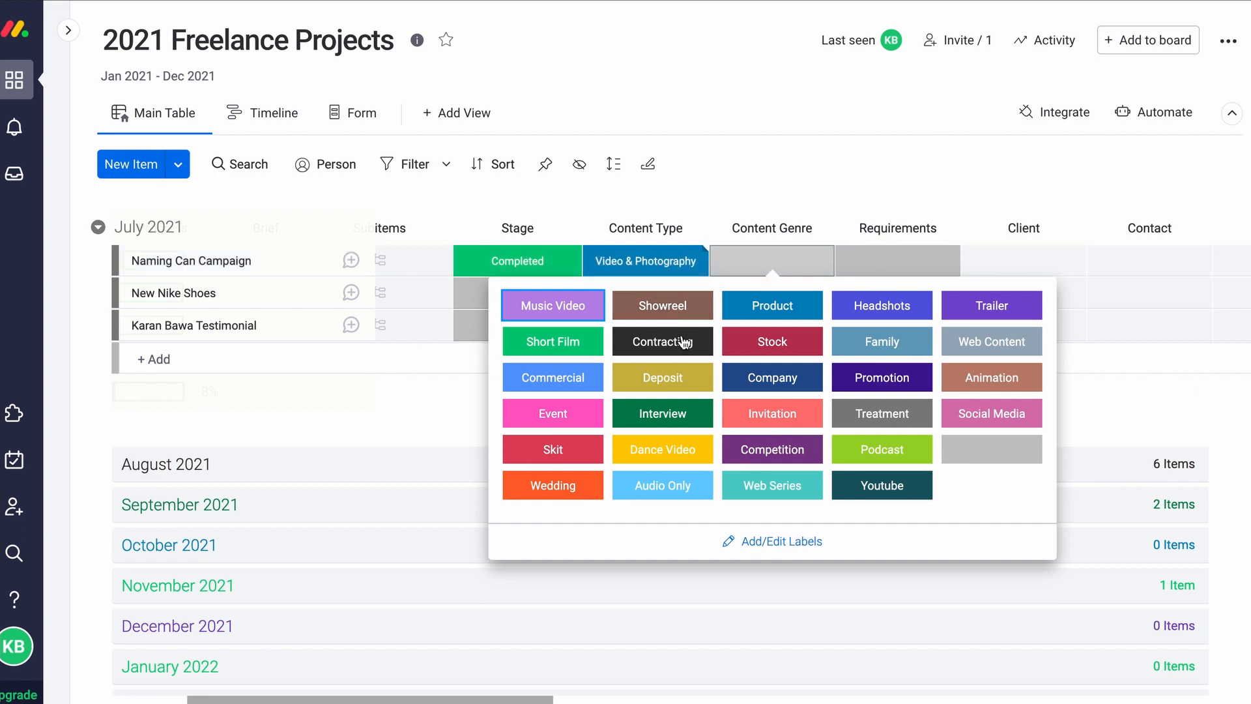
scroll(775, 374, right, 1)
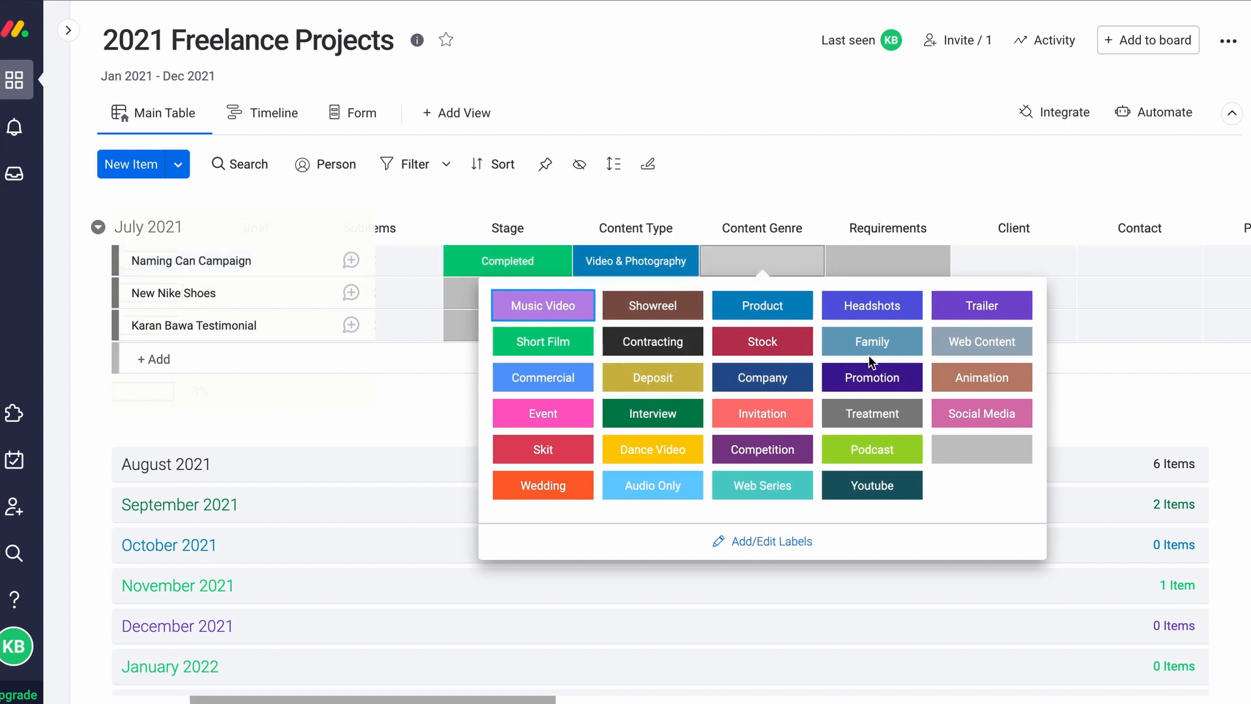
click(972, 420)
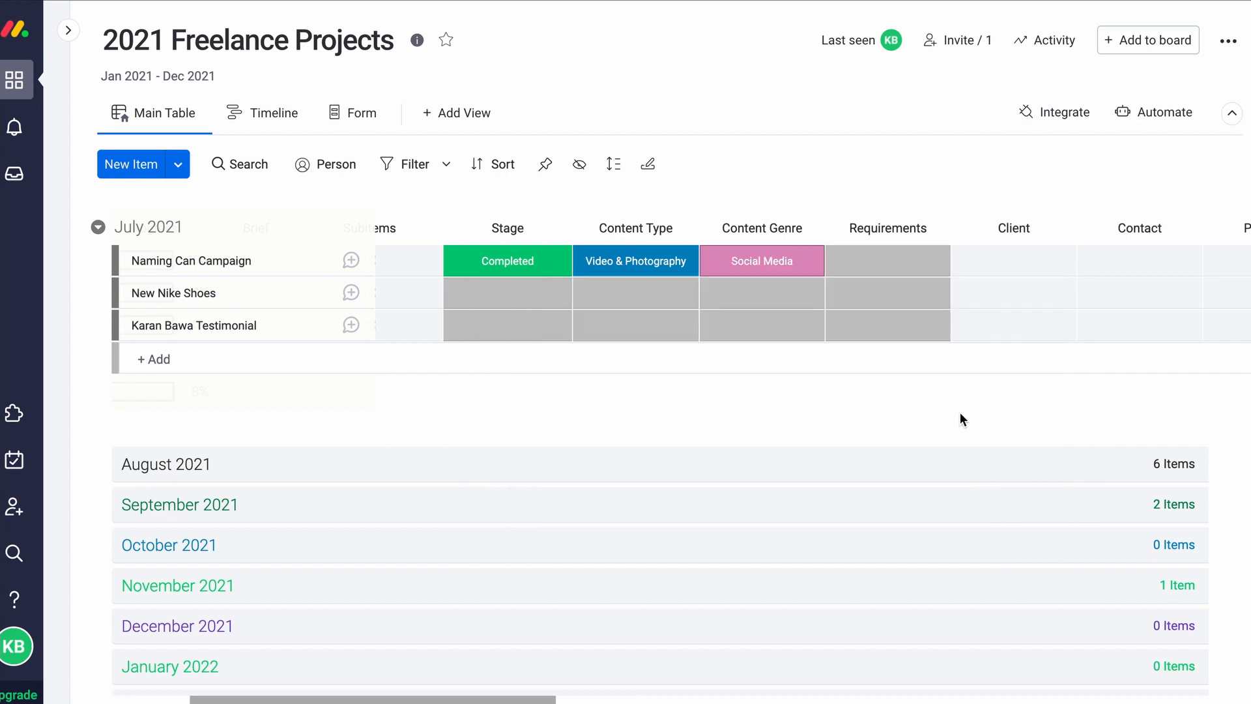
click(873, 272)
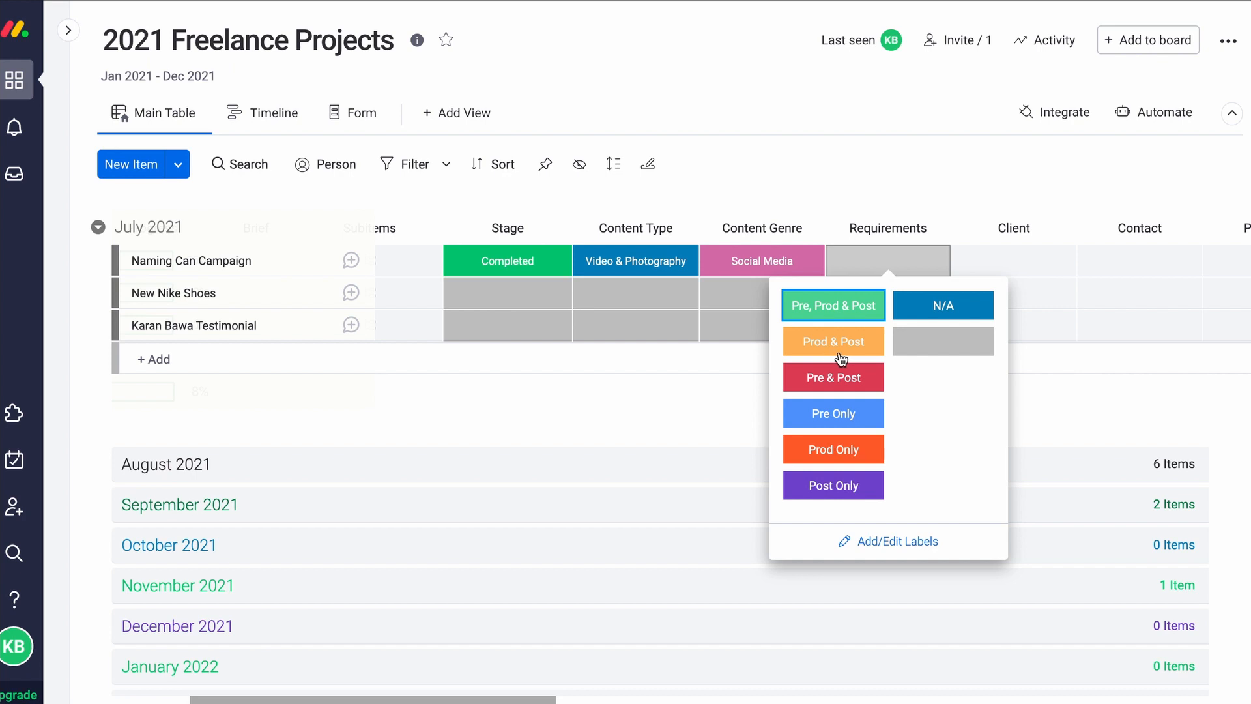
click(839, 314)
scroll(954, 375, right, 3)
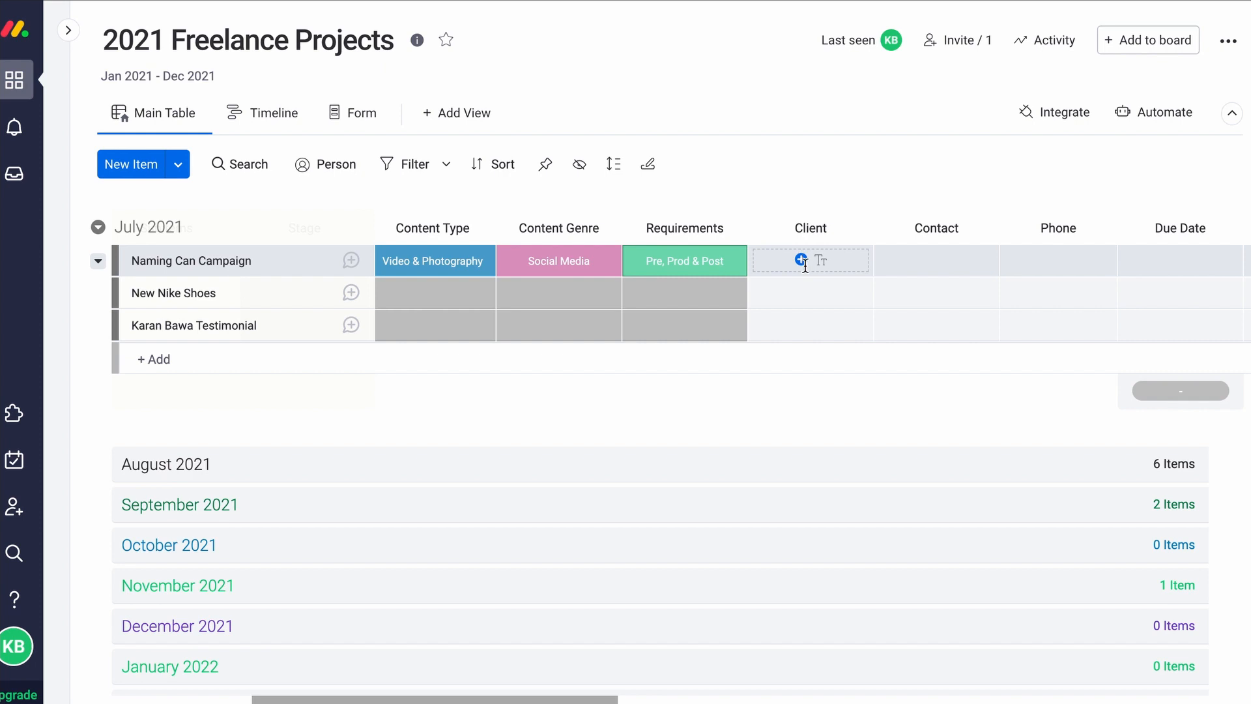
Enter Coca Cola as the Client for Naming Can Campaign
click(803, 262)
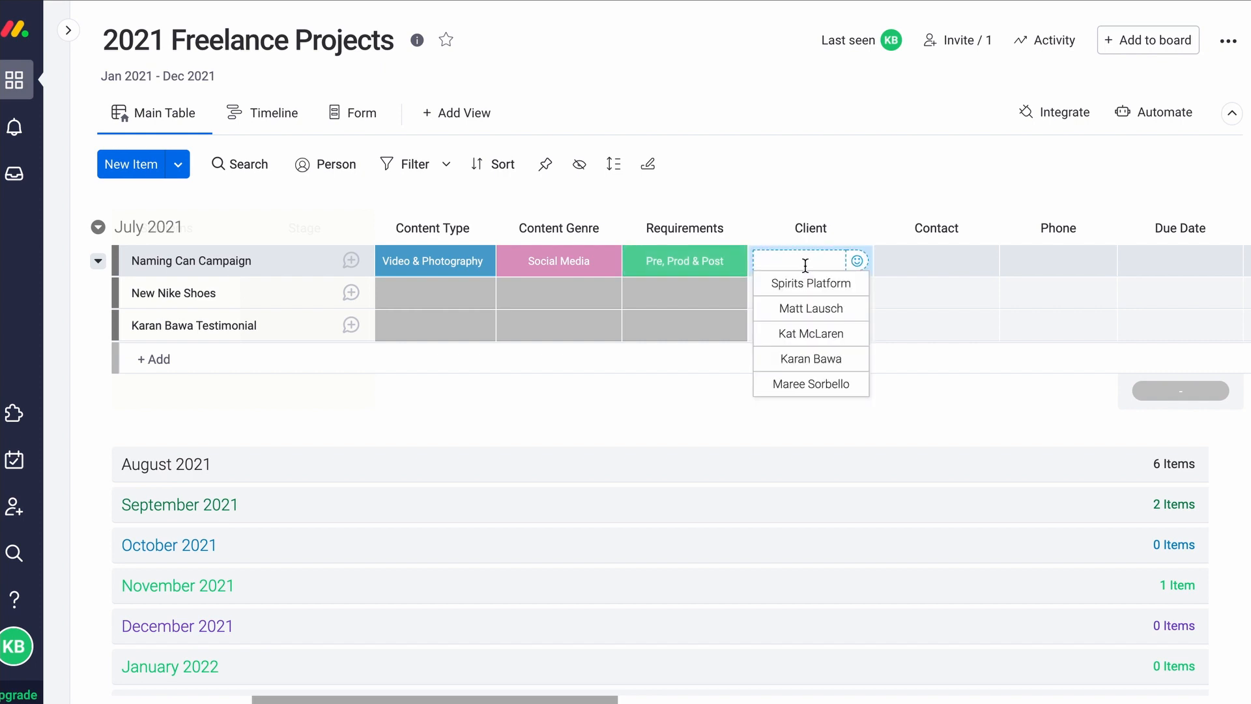
text(Coca Cola)
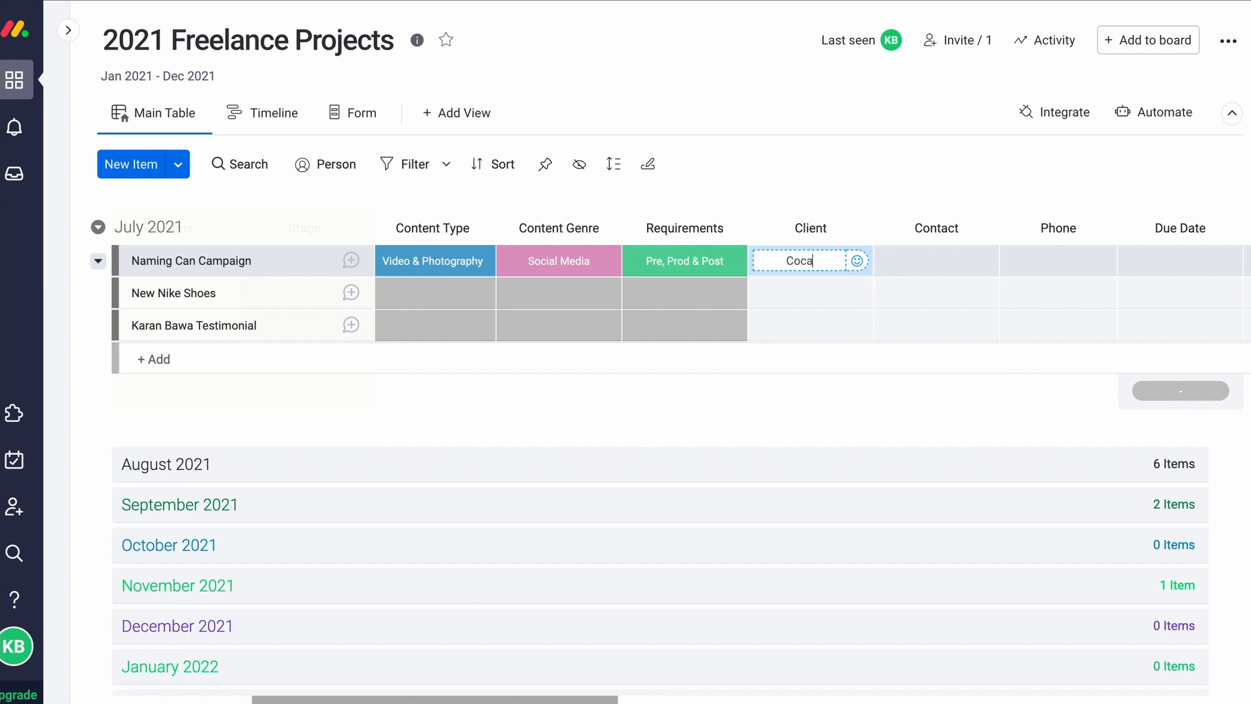
key(Return)
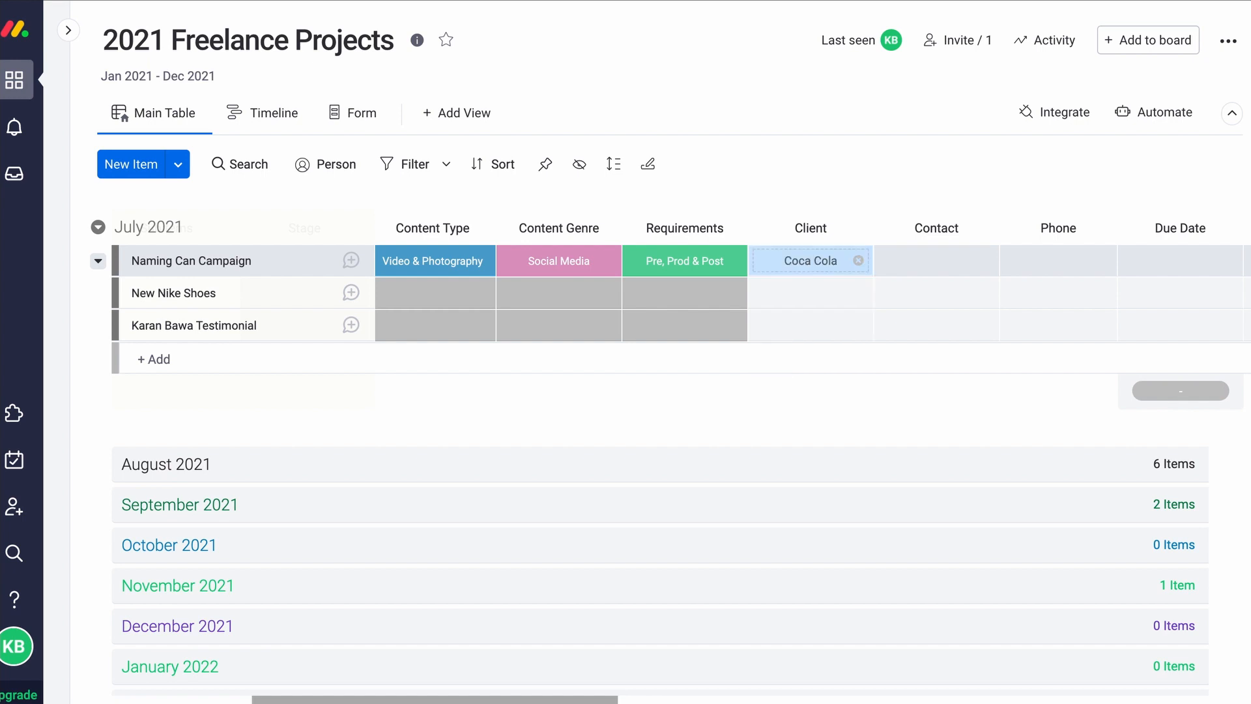
Add the contact's e-mail address under Contact, with the contact's name as display text
click(919, 263)
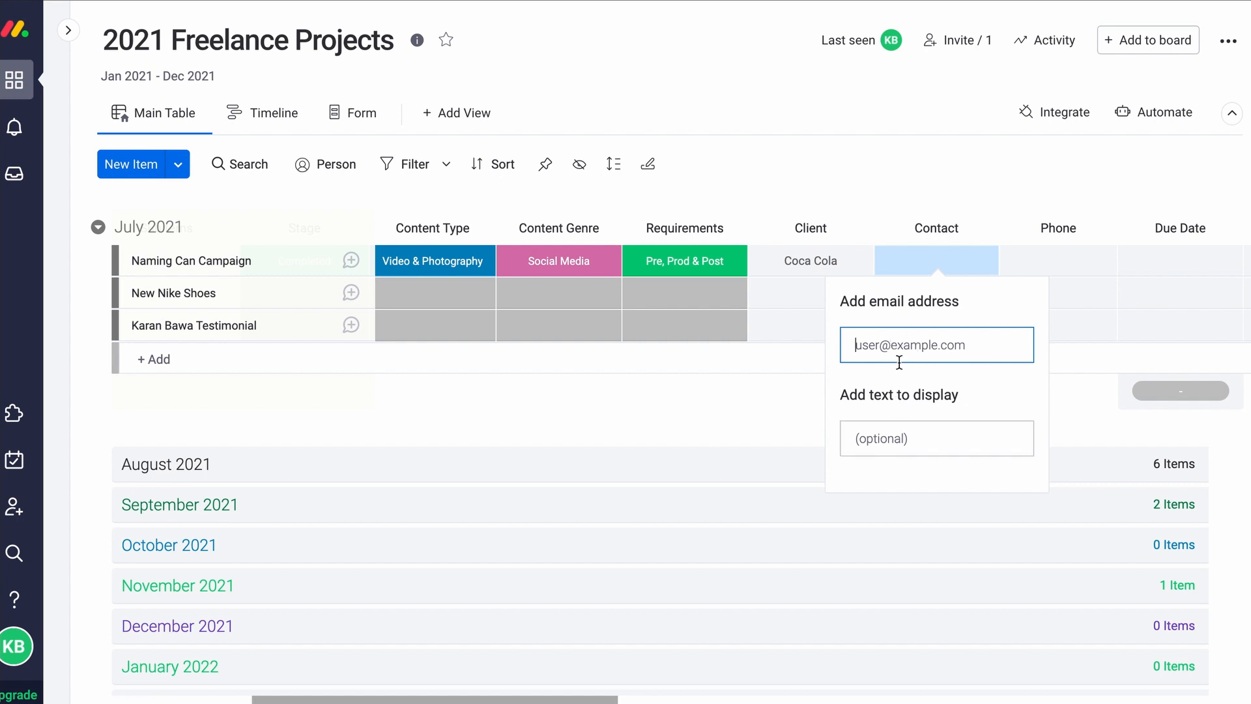
key(Tab)
key(Return)
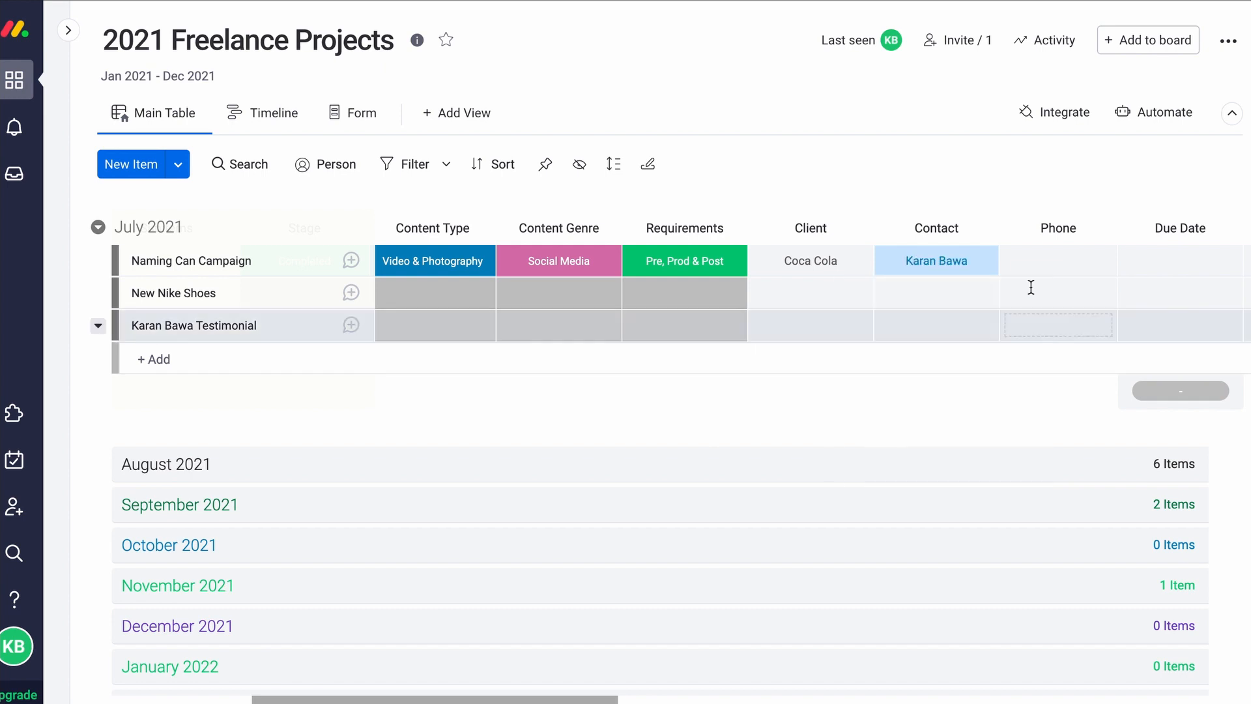
click(1056, 255)
click(1031, 413)
scroll(1031, 412, right, 1)
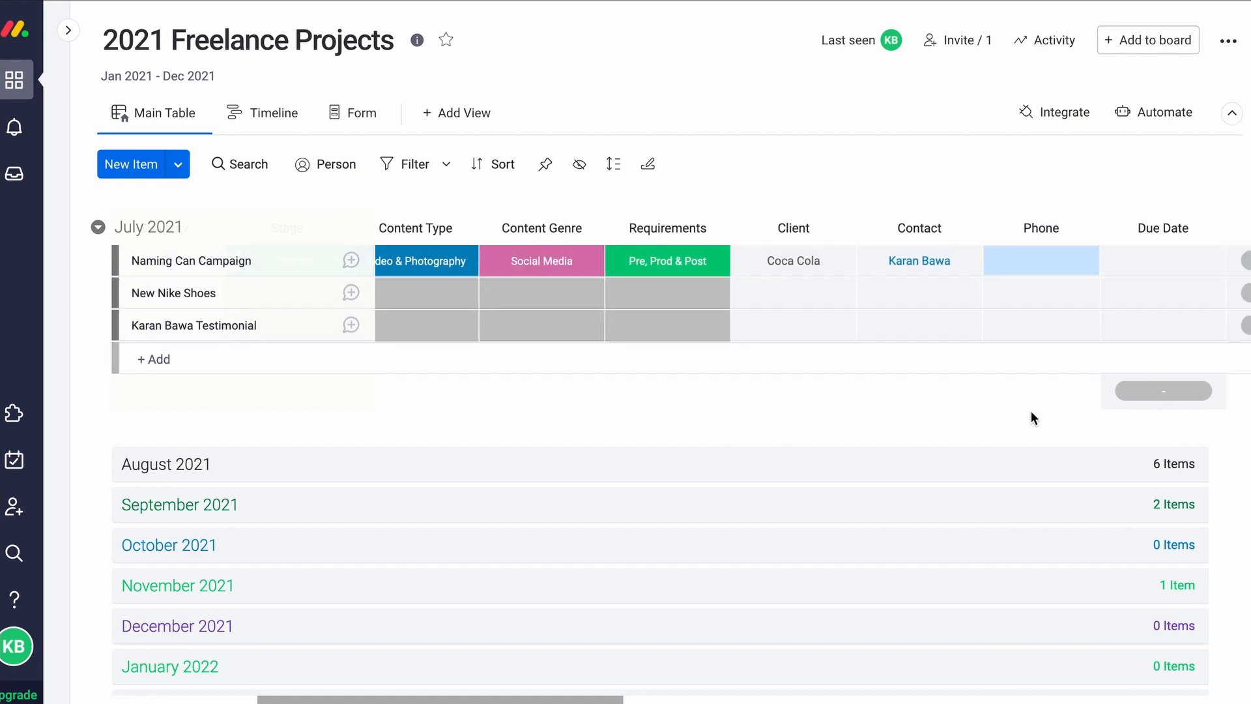
scroll(1028, 416, right, 5)
scroll(728, 311, left, 5)
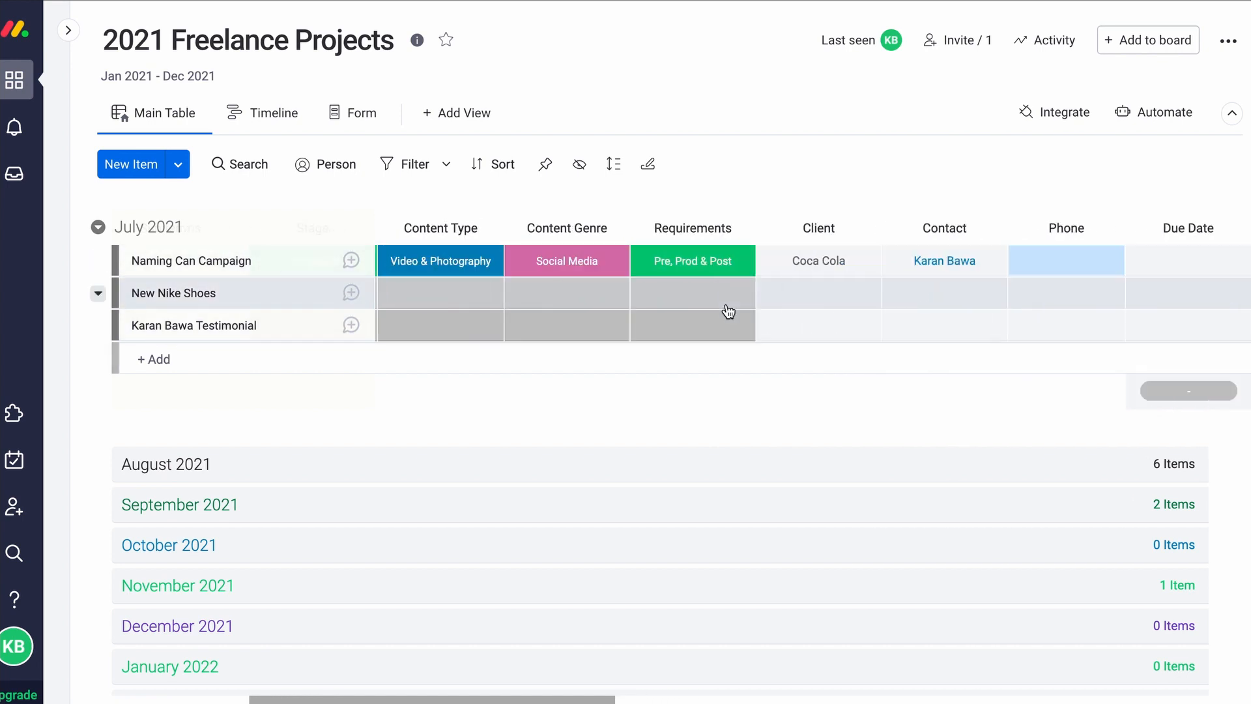
scroll(728, 311, left, 5)
scroll(728, 311, right, 4)
scroll(728, 312, right, 10)
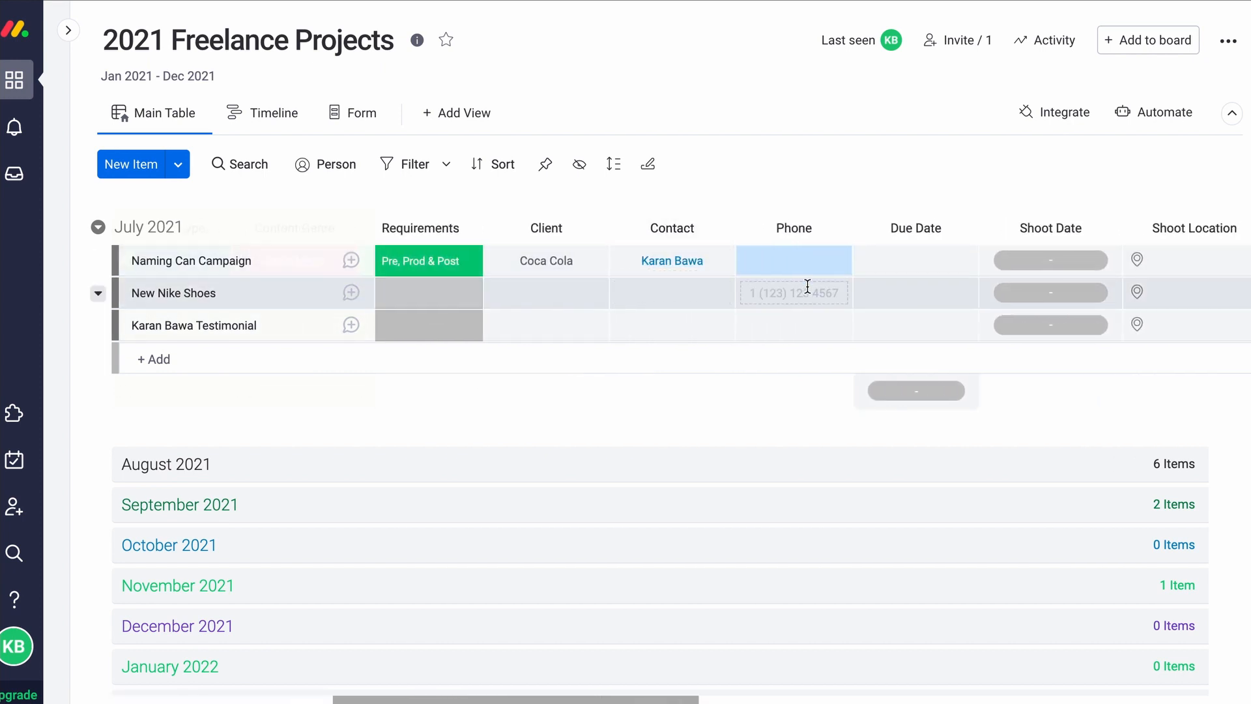
Set Naming Can Campaign's Due Date to Aug 31
click(749, 260)
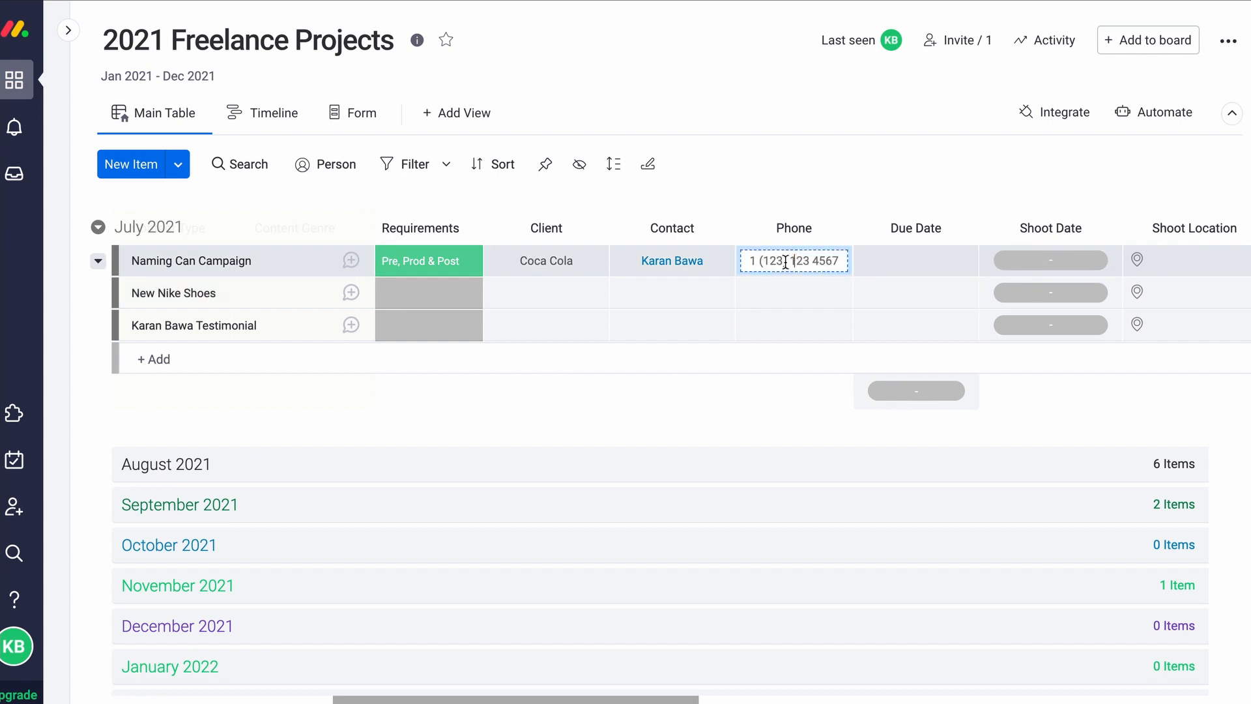
click(925, 263)
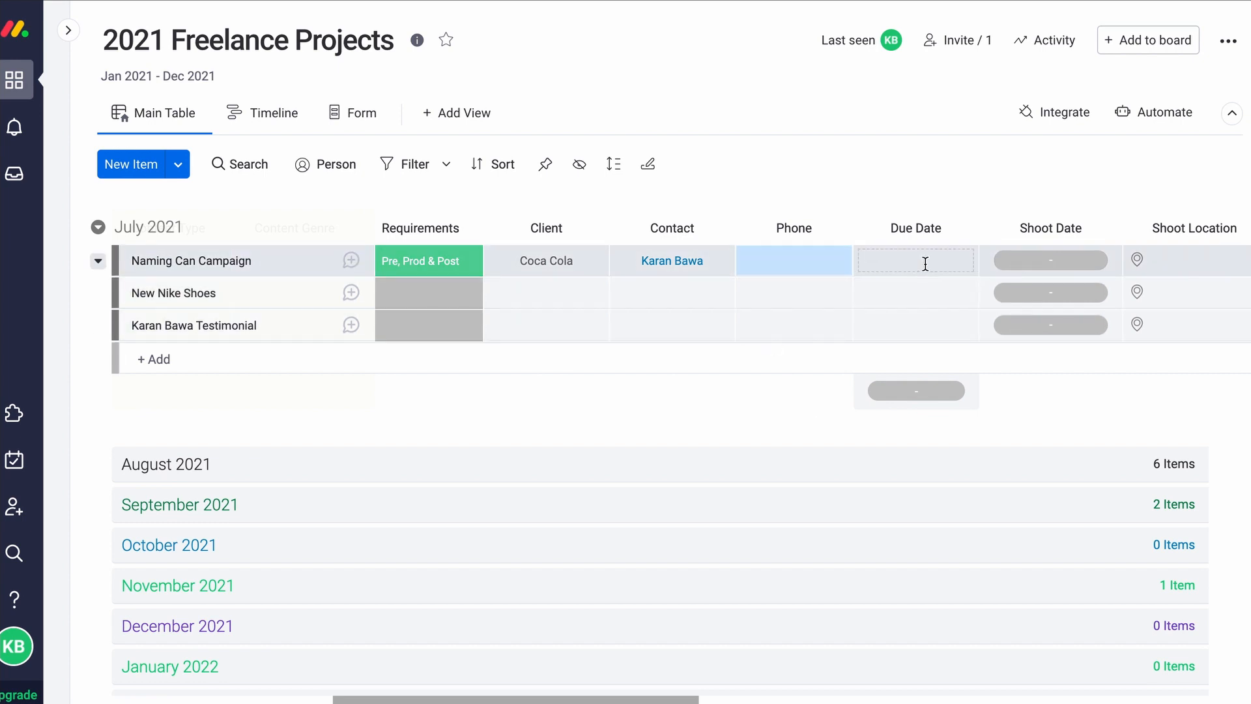
click(924, 263)
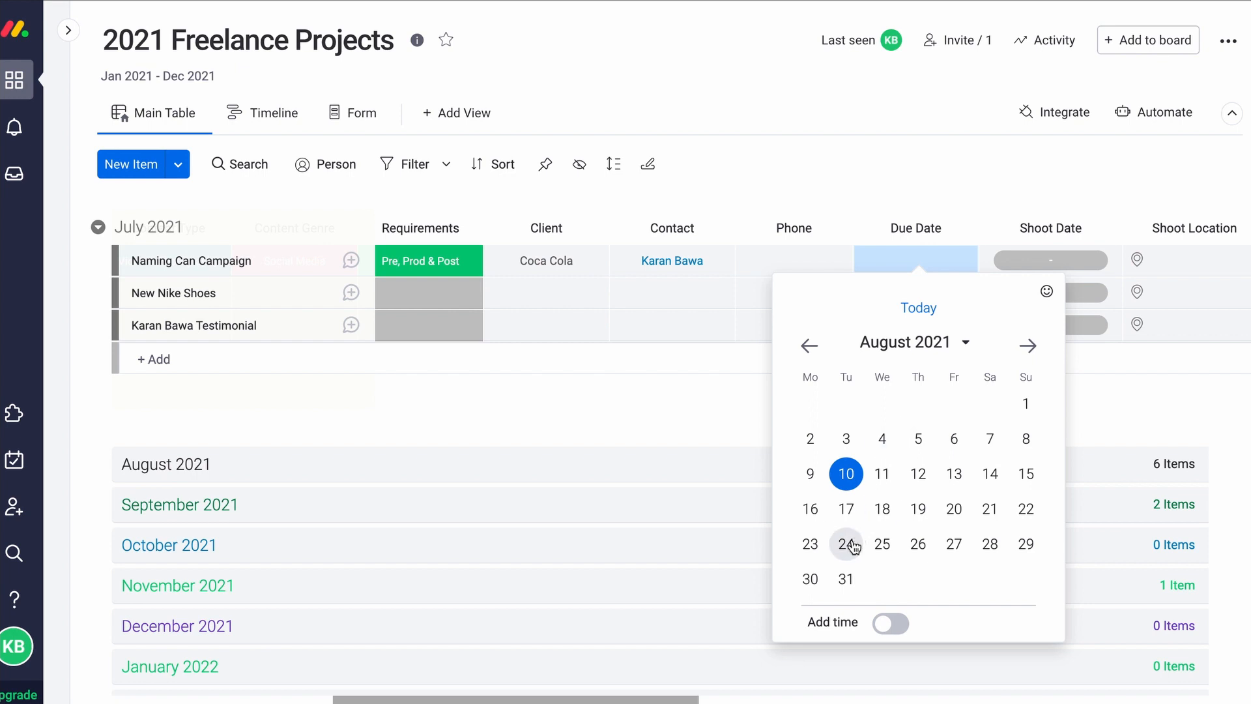
click(847, 579)
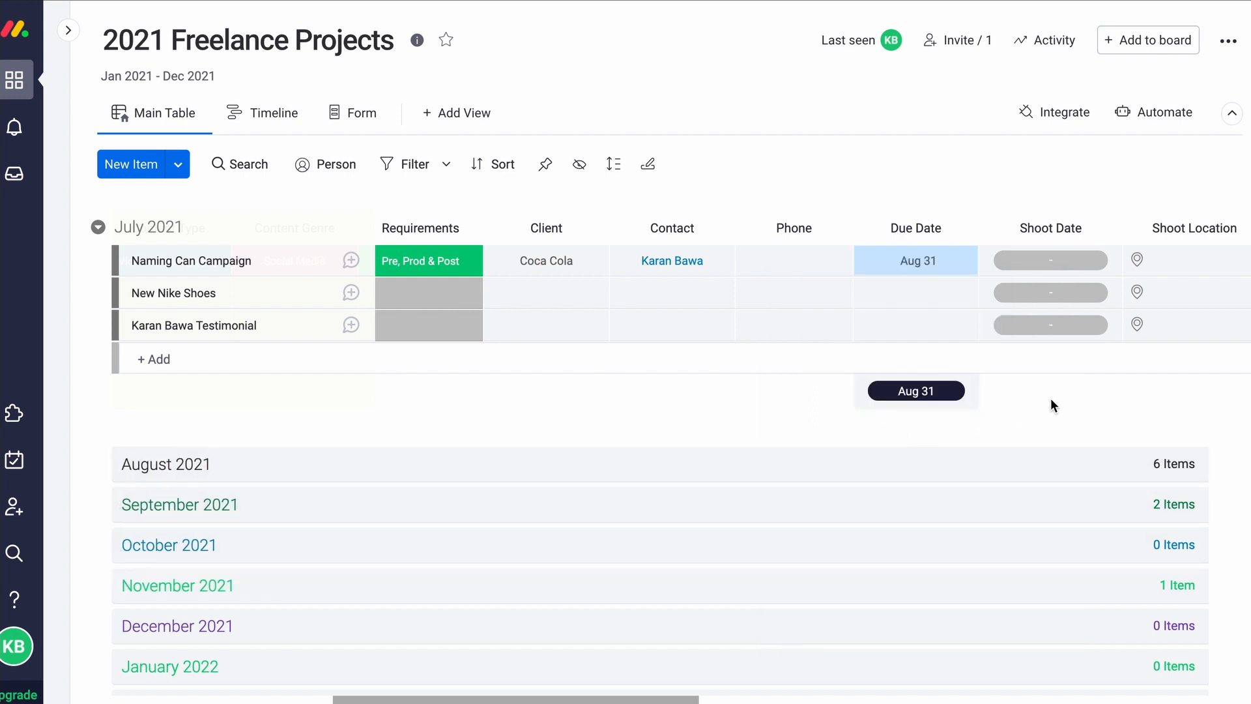
Set the Shoot Date to Jul 16 - 22 and search Coca Cola for Shoot Location
scroll(1051, 397, right, 2)
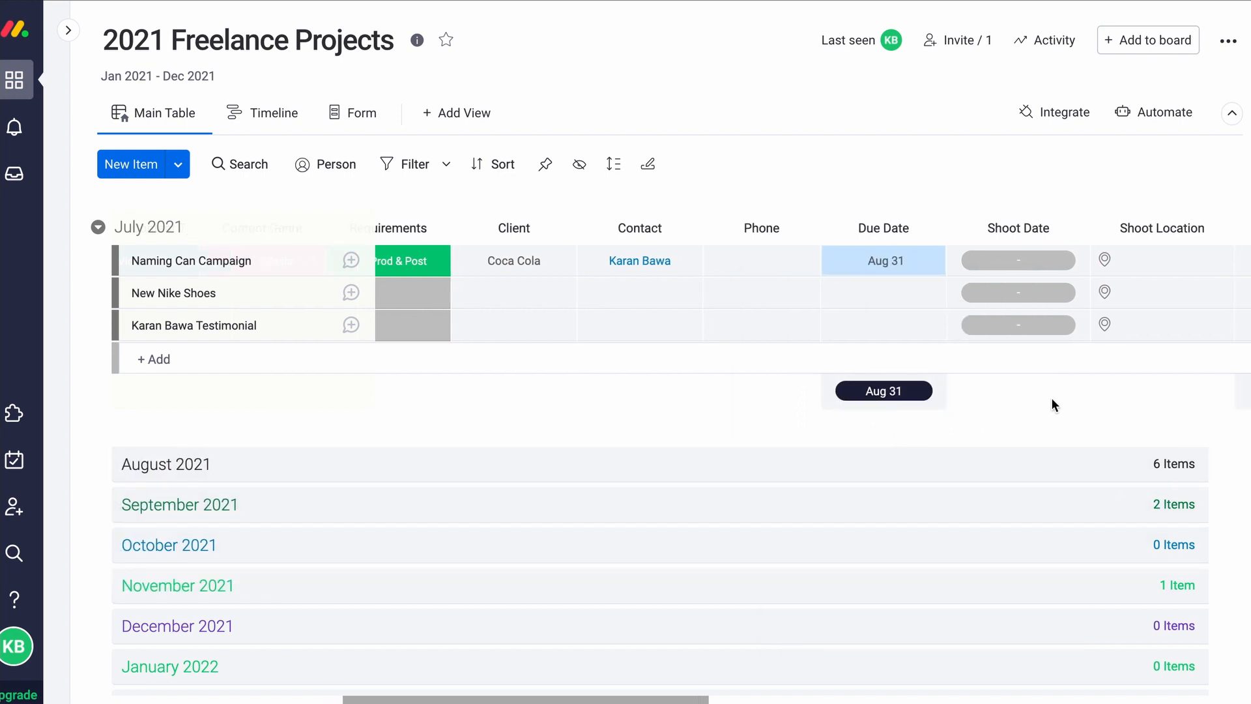
click(946, 266)
scroll(768, 514, right, 1)
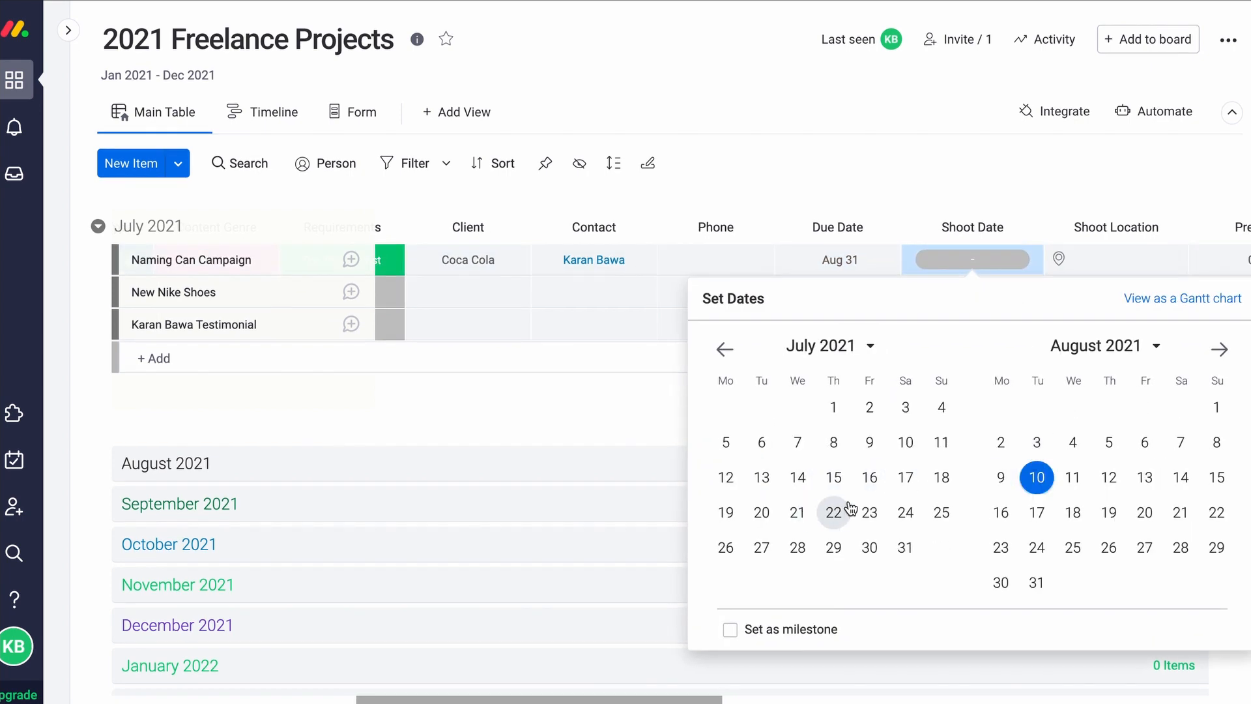
click(869, 480)
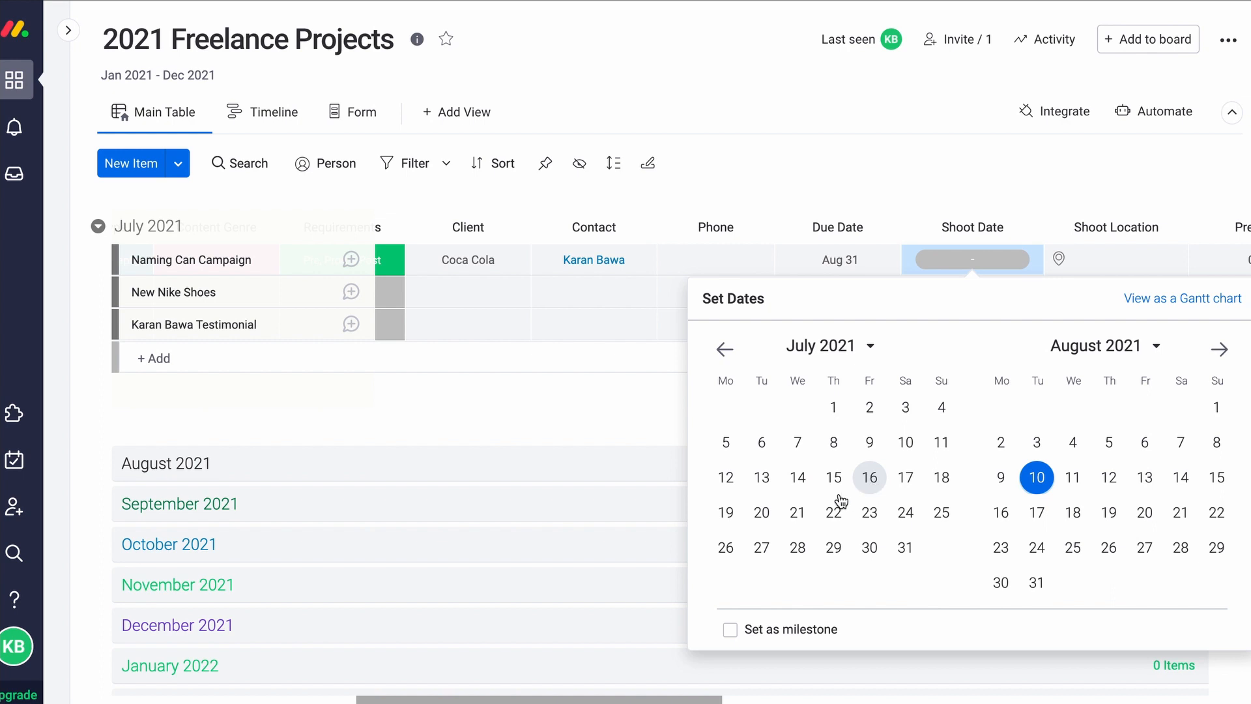
click(834, 513)
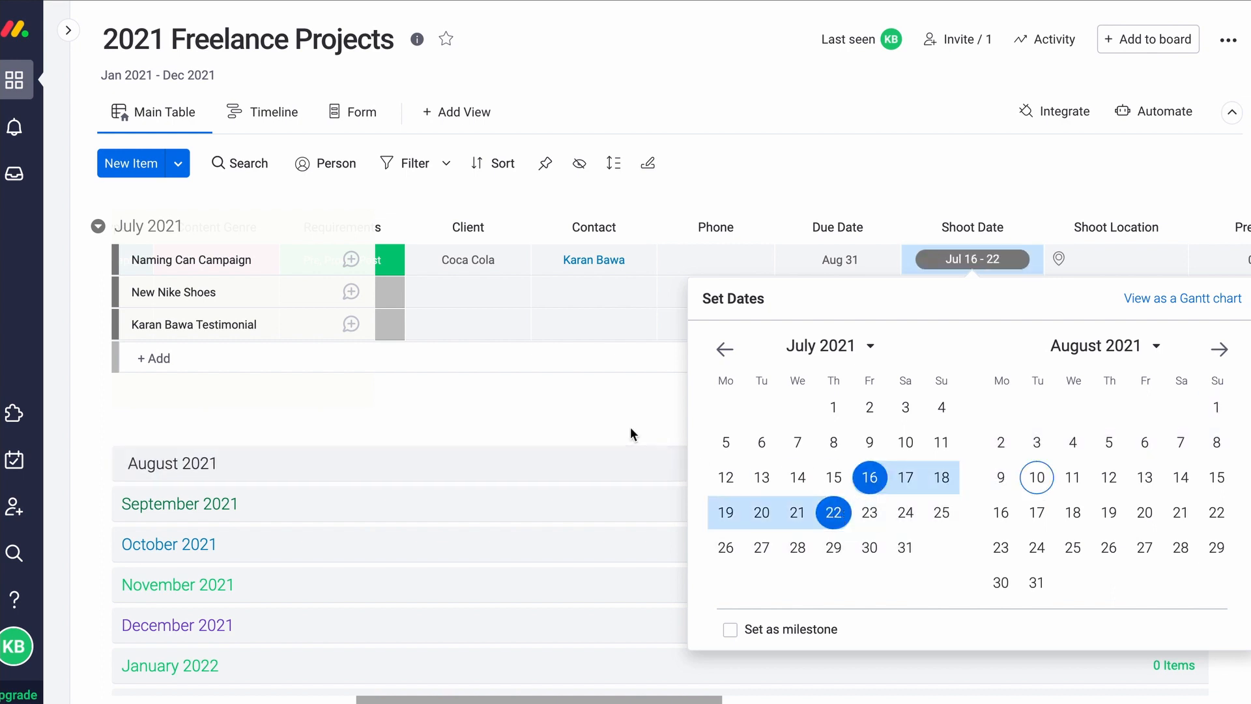
click(649, 391)
click(1098, 264)
text(Coca)
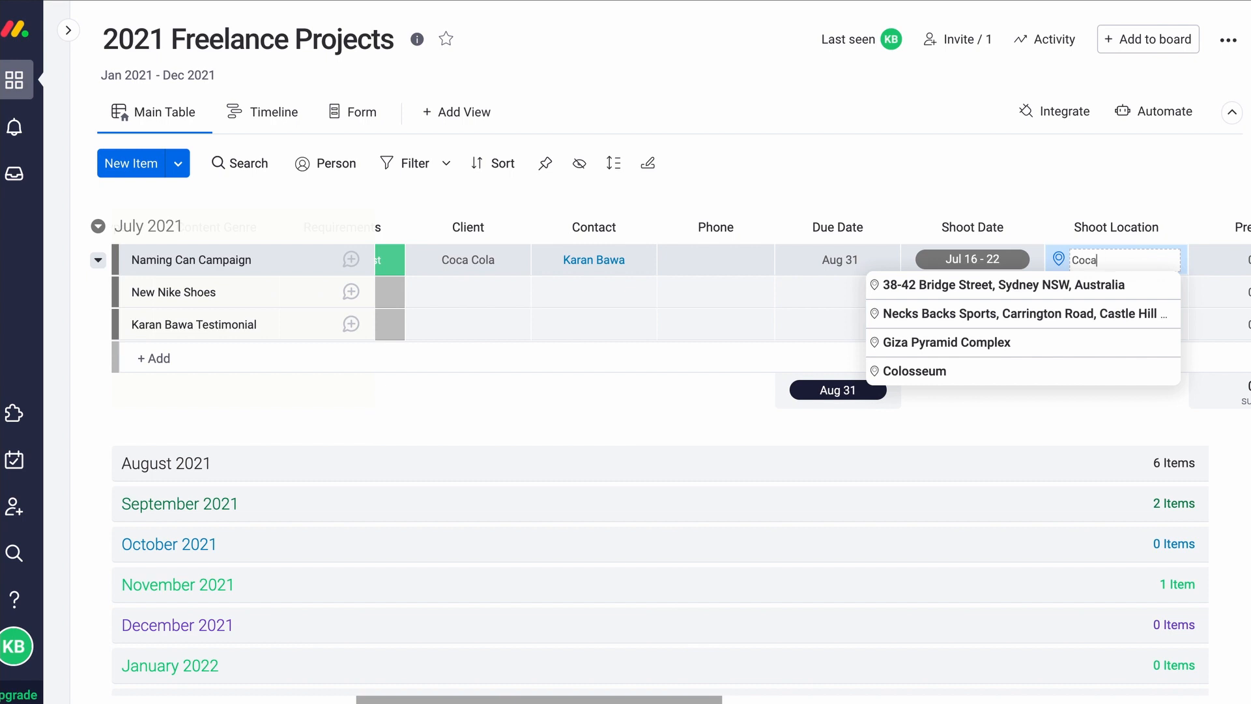
text( Cola)
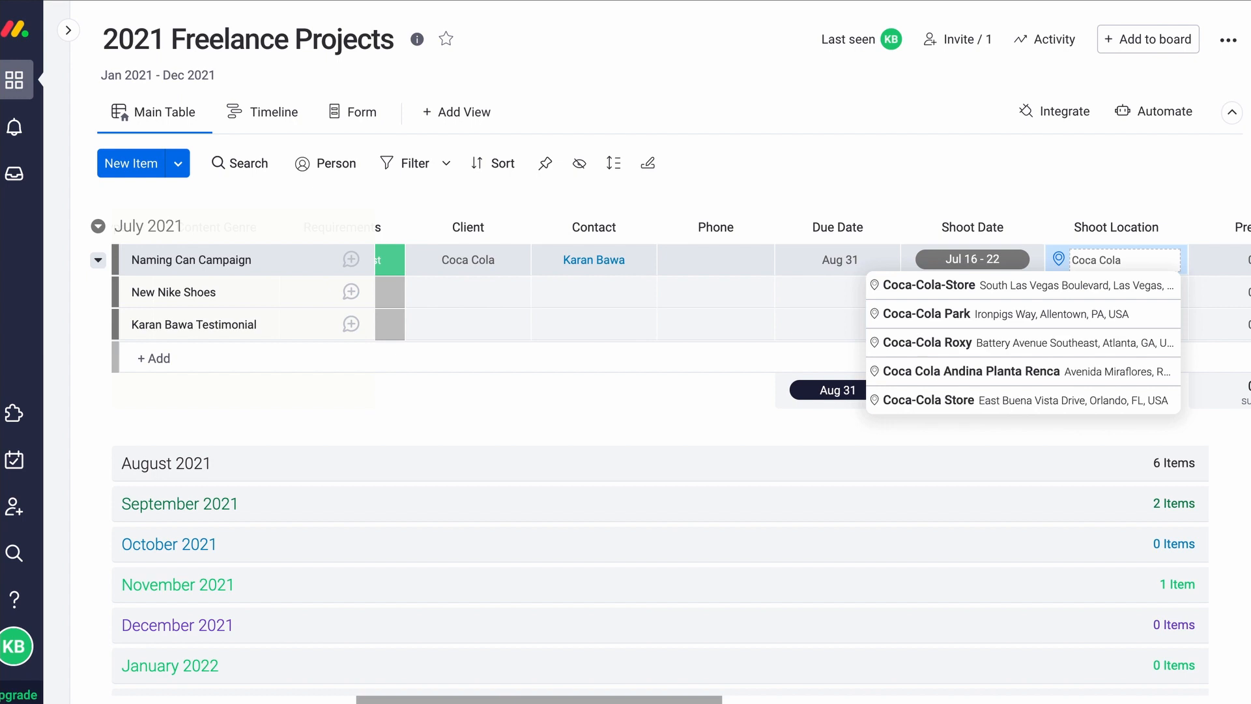
Choose Coca-Cola-Store as the Shoot Location and enter 3 Pre/H hours
click(1055, 290)
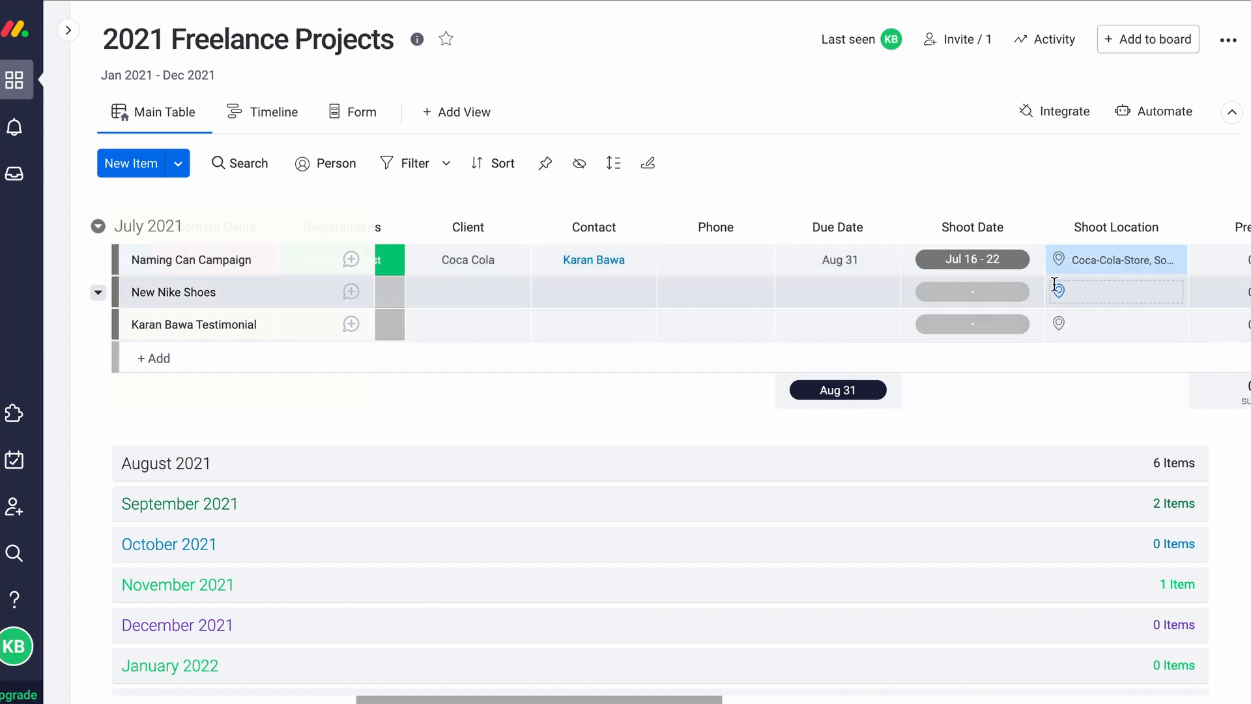
scroll(678, 326, right, 5)
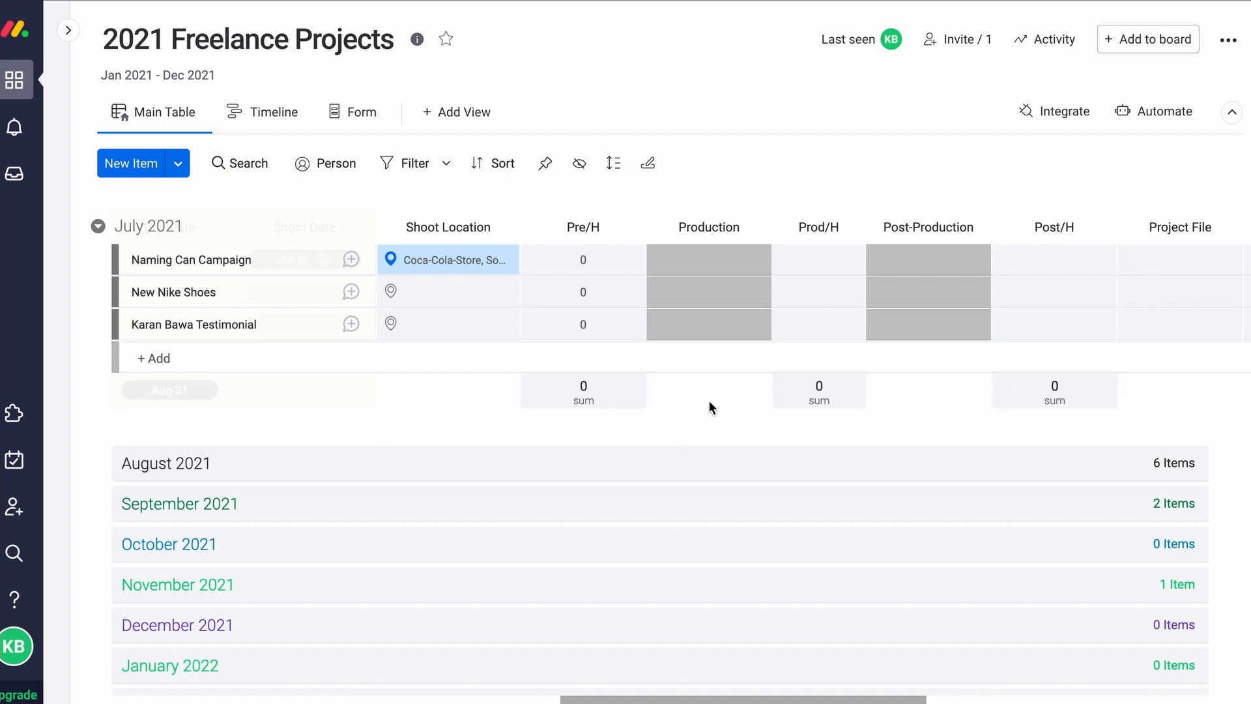
click(600, 259)
text(3)
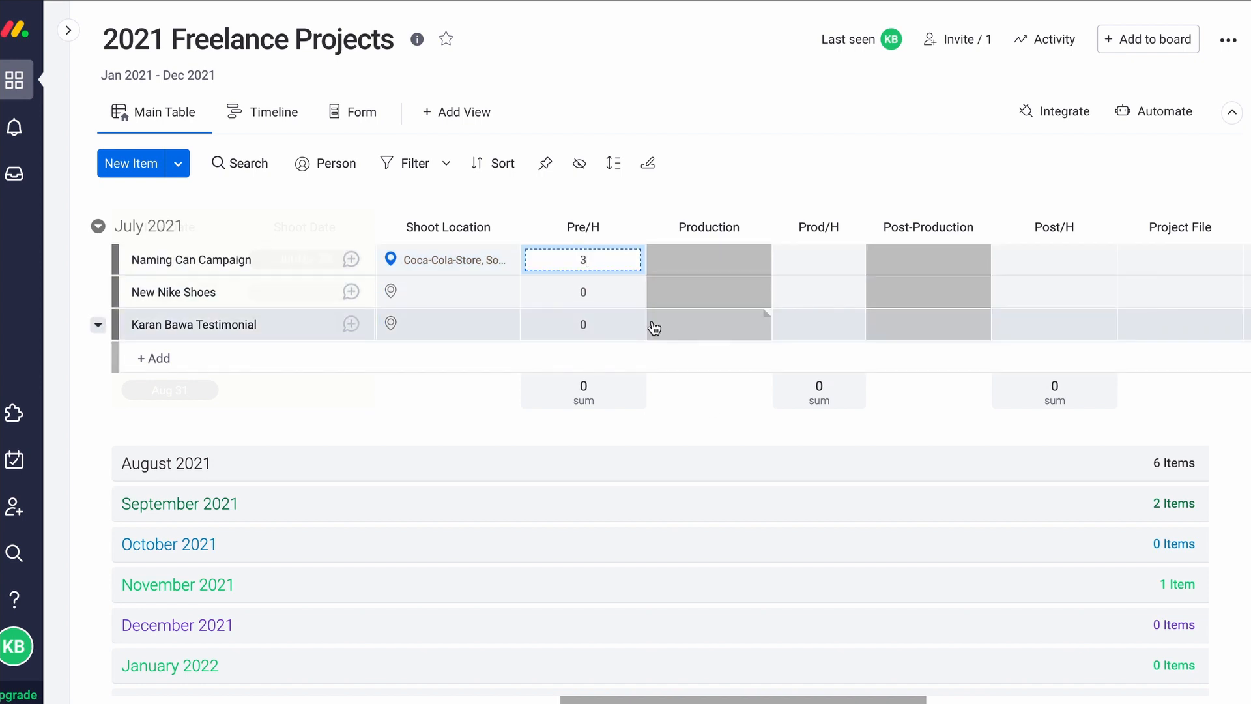
key(Return)
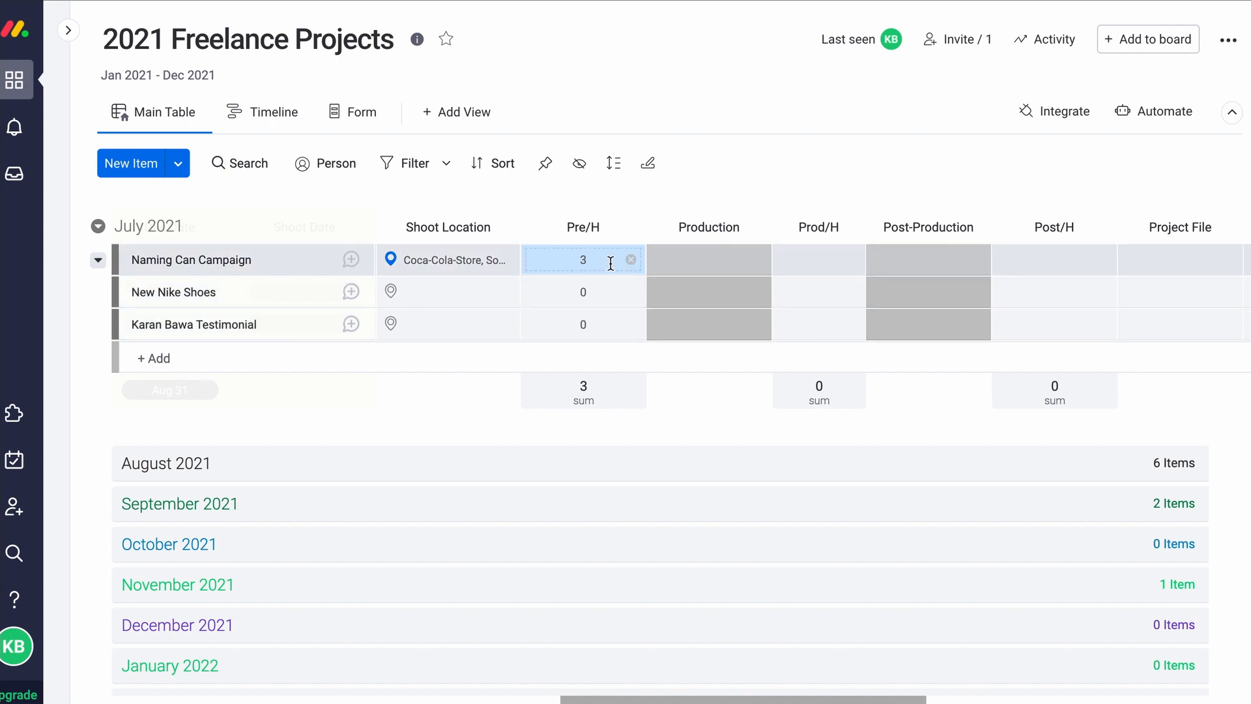
Set Production to Yes/NA and enter 24 Prod/H hours
click(729, 268)
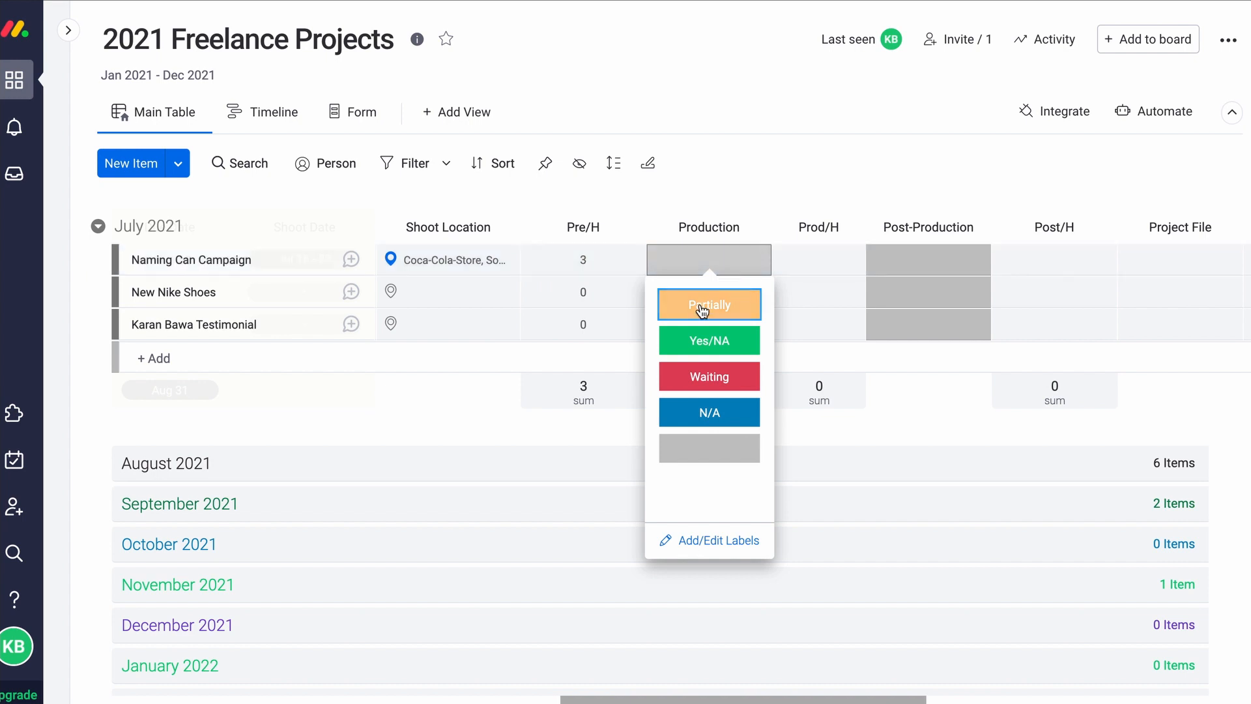
click(719, 354)
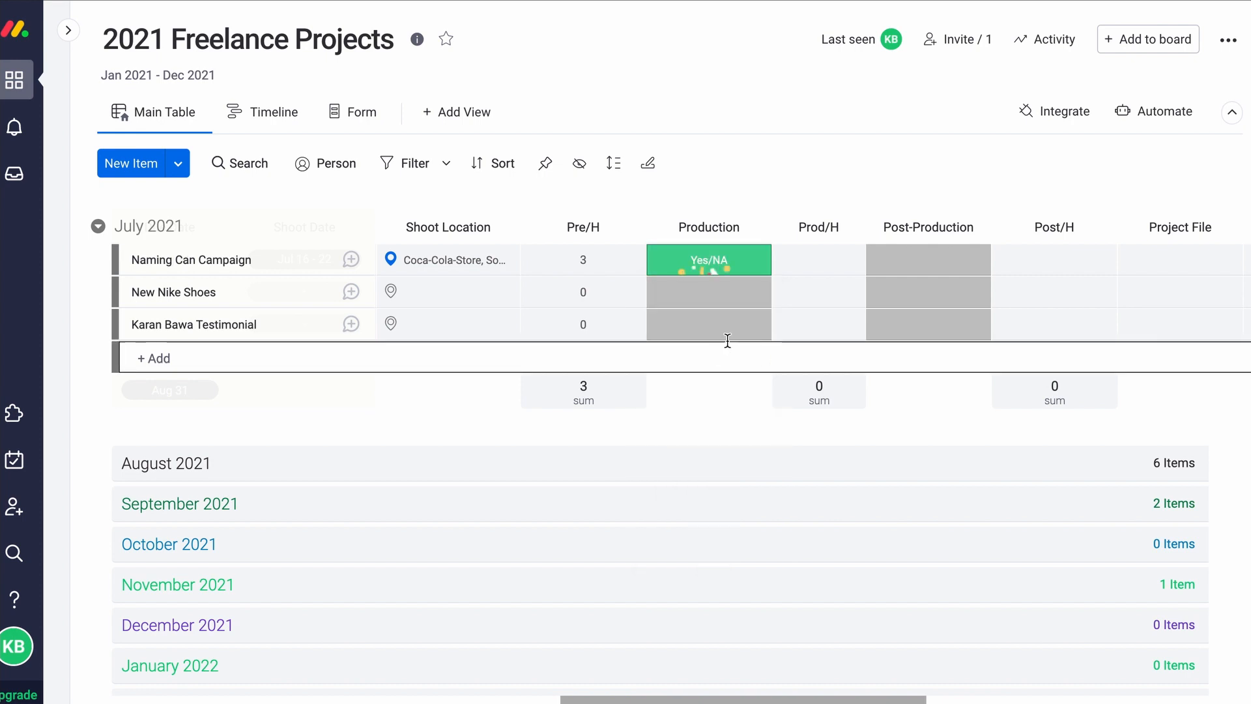
click(821, 258)
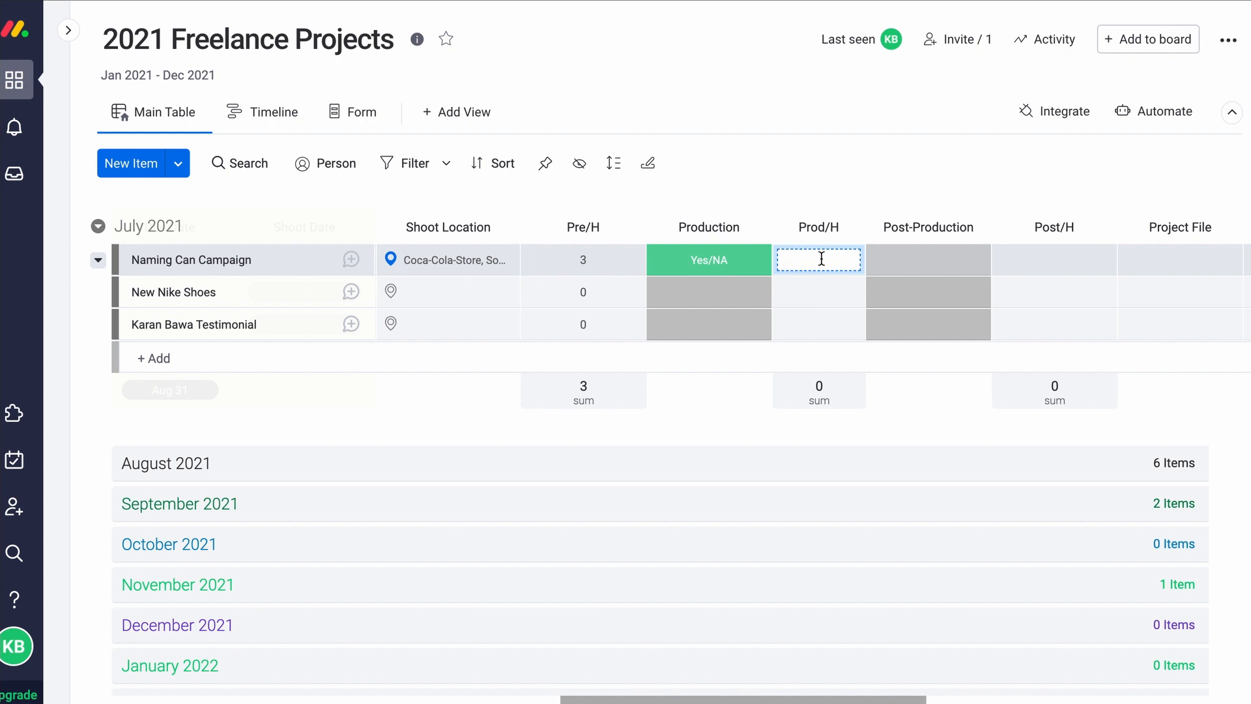
text(24)
key(Return)
Set Post-Production to Yes, reconfirming Production as Yes/NA
click(942, 276)
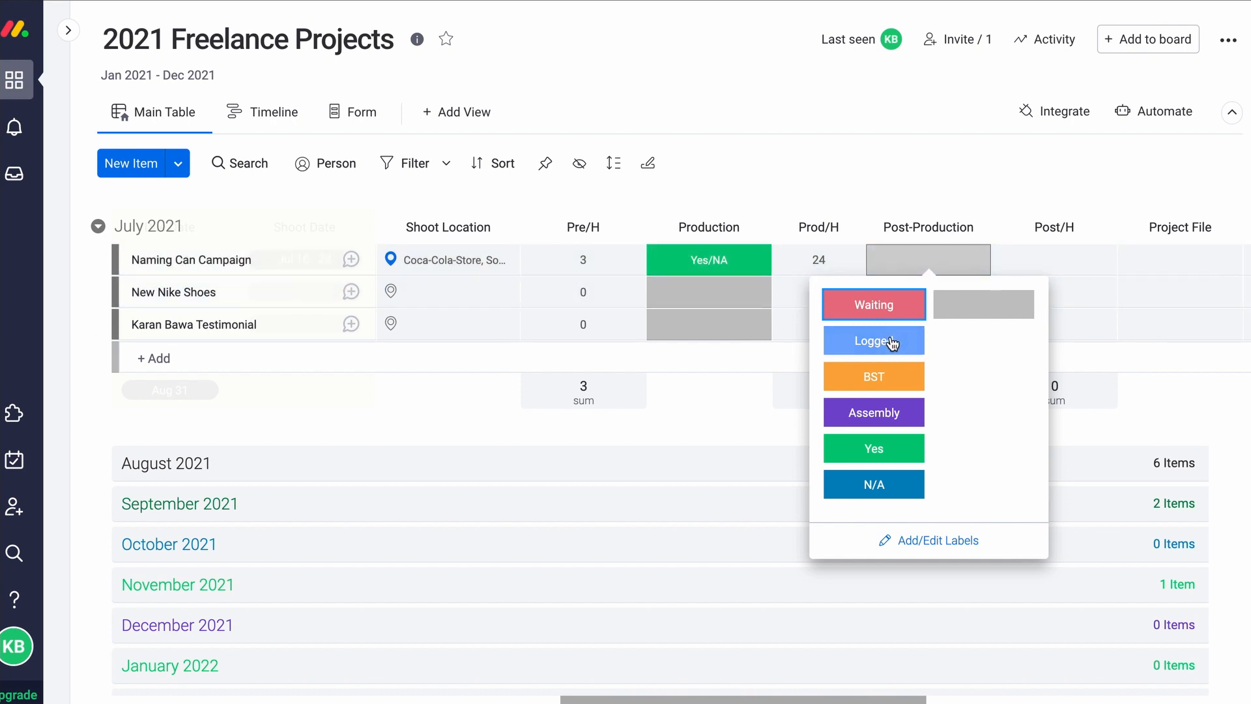
click(892, 459)
click(723, 267)
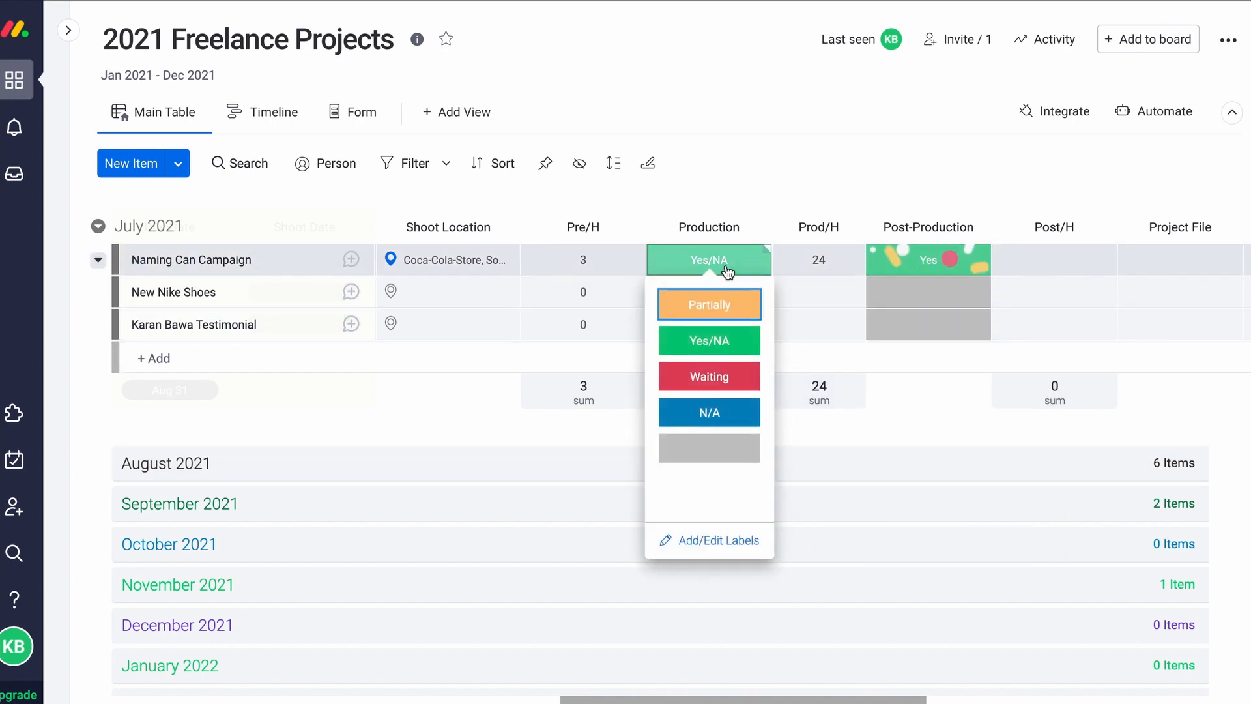
click(723, 341)
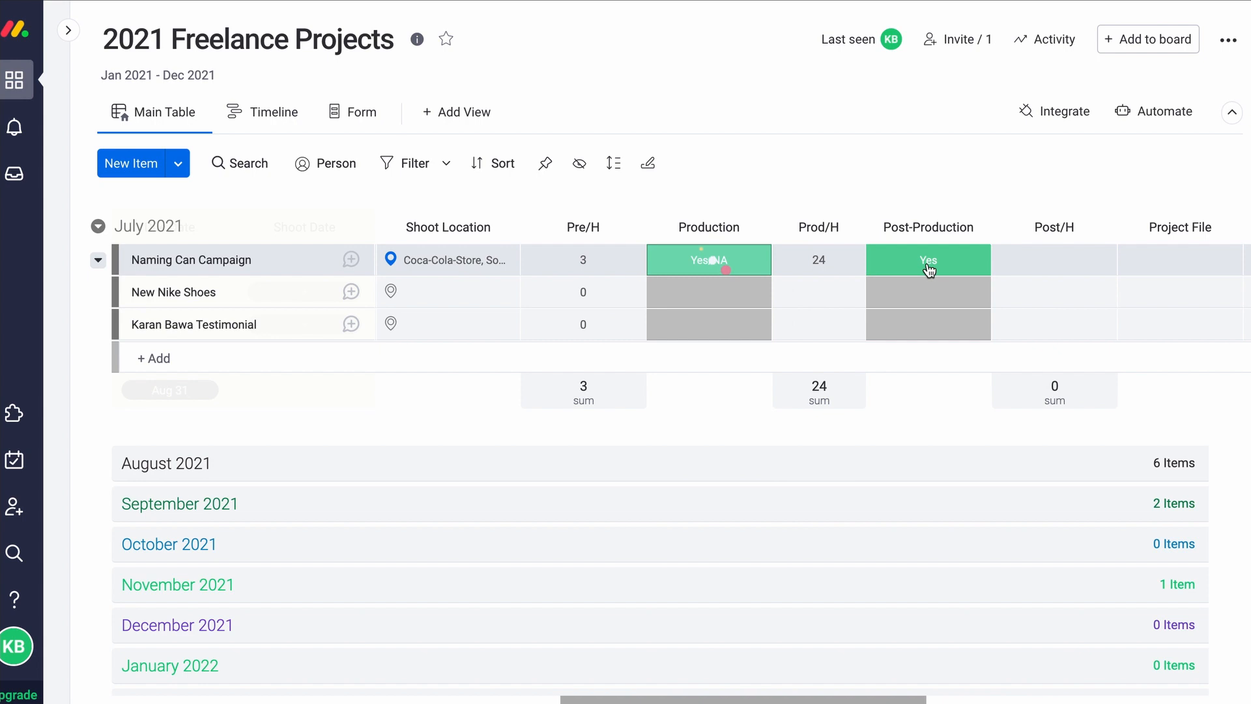
click(929, 264)
click(872, 447)
scroll(846, 416, left, 5)
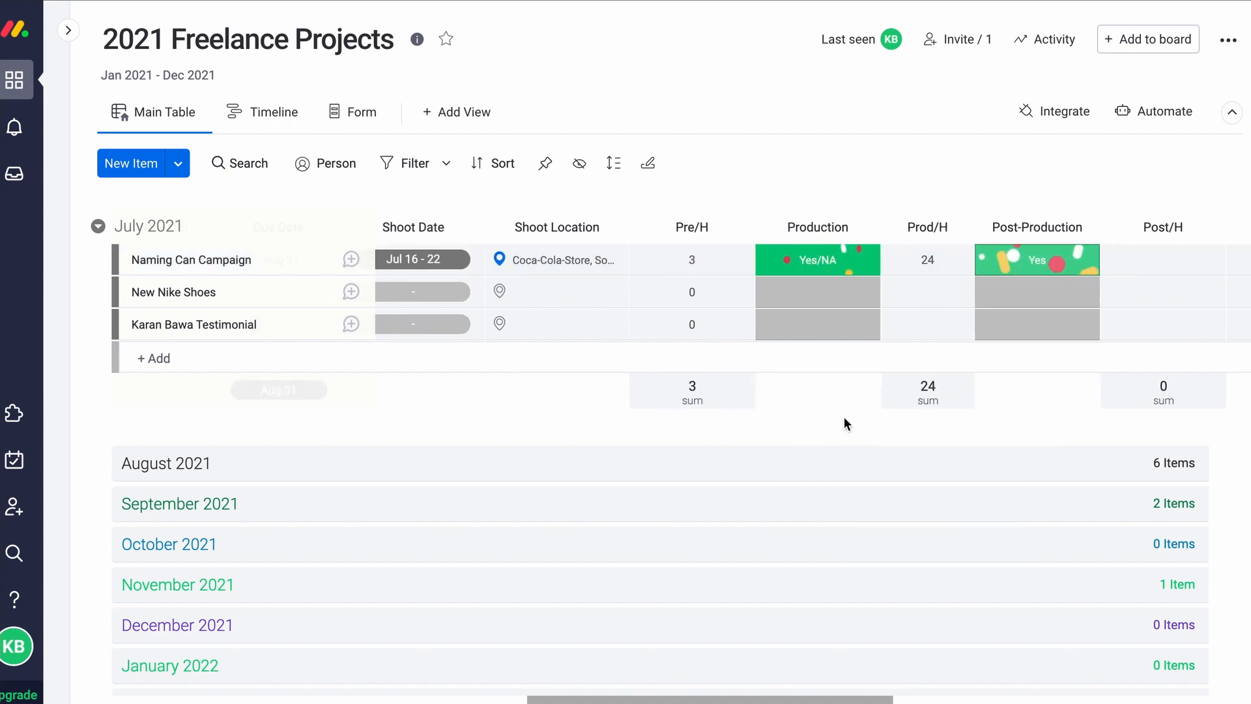
scroll(807, 414, left, 10)
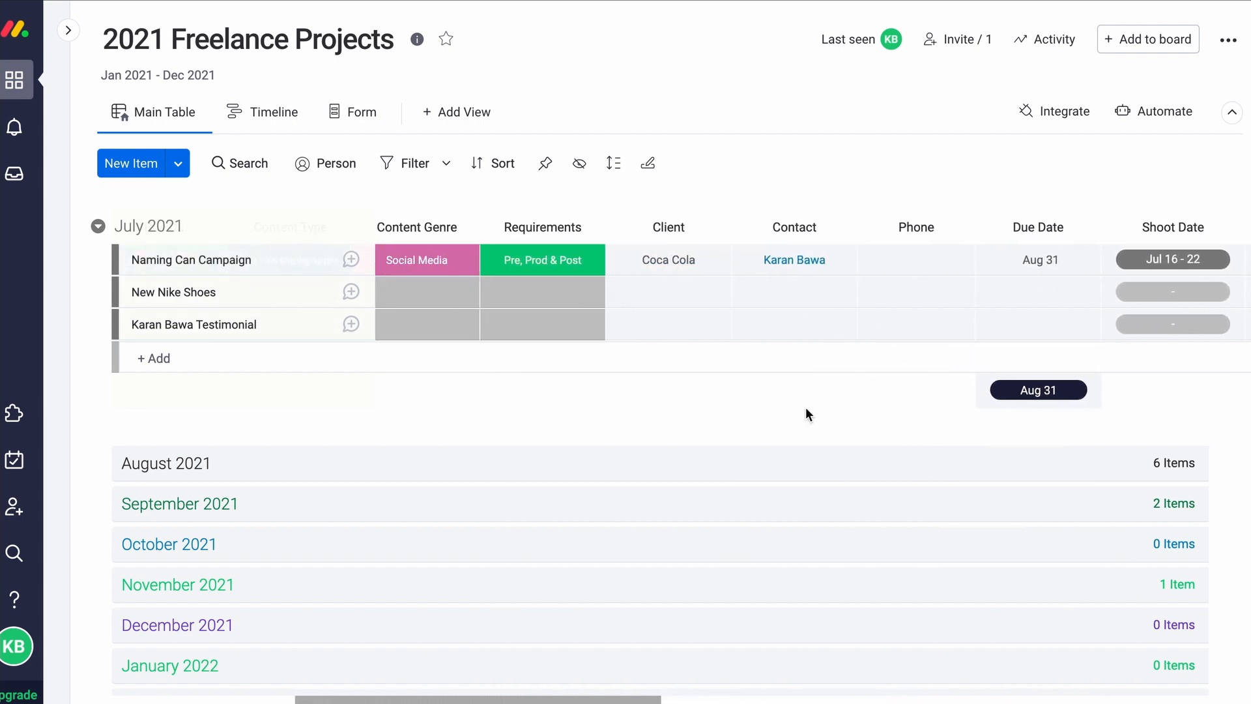
scroll(805, 407, left, 2)
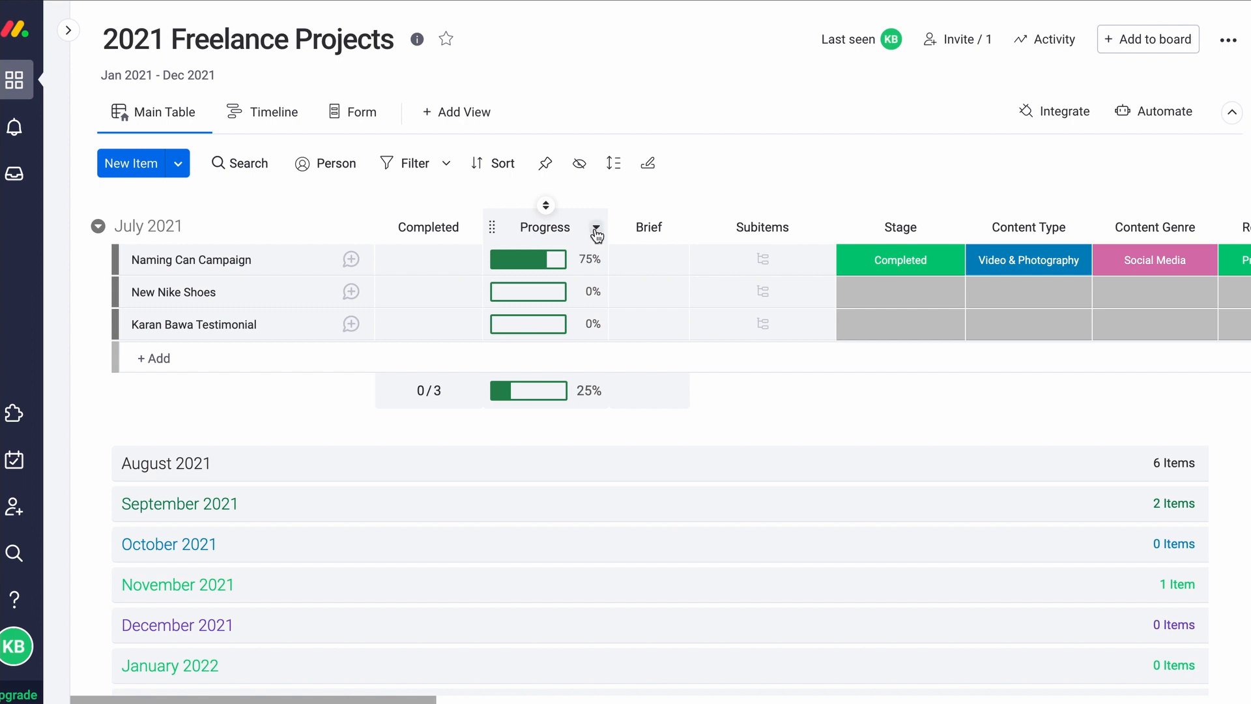
click(596, 229)
click(644, 290)
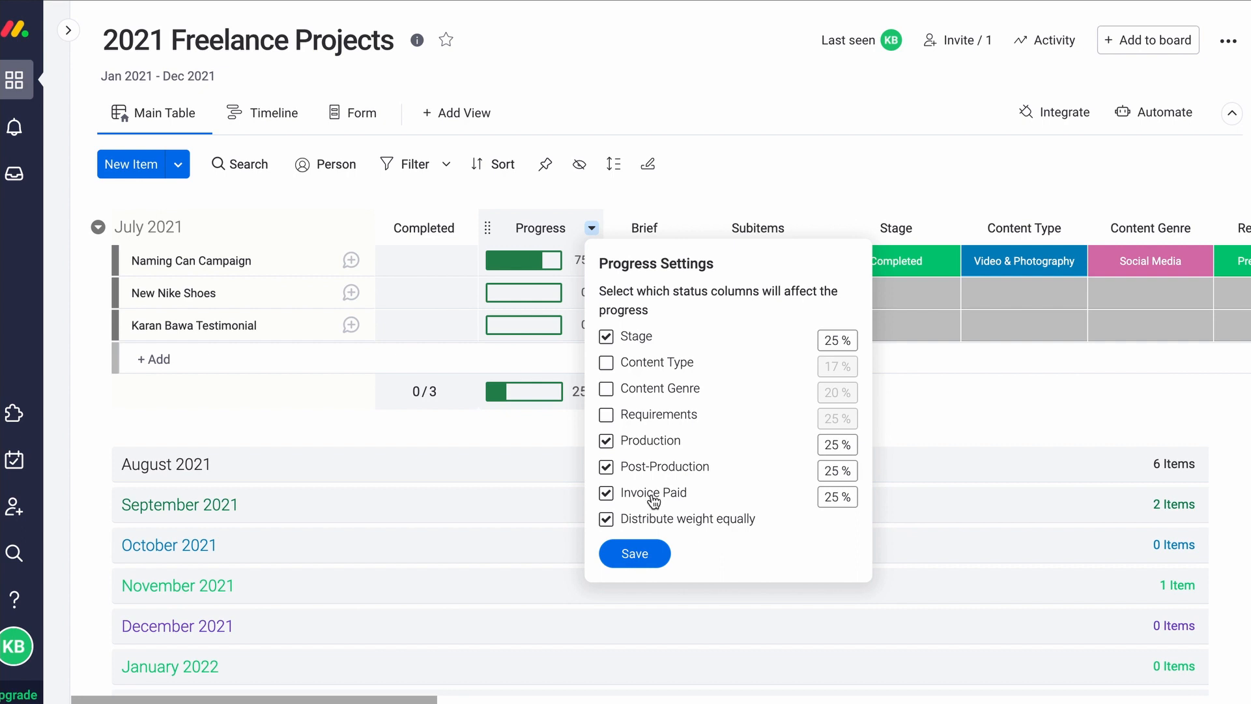
click(639, 552)
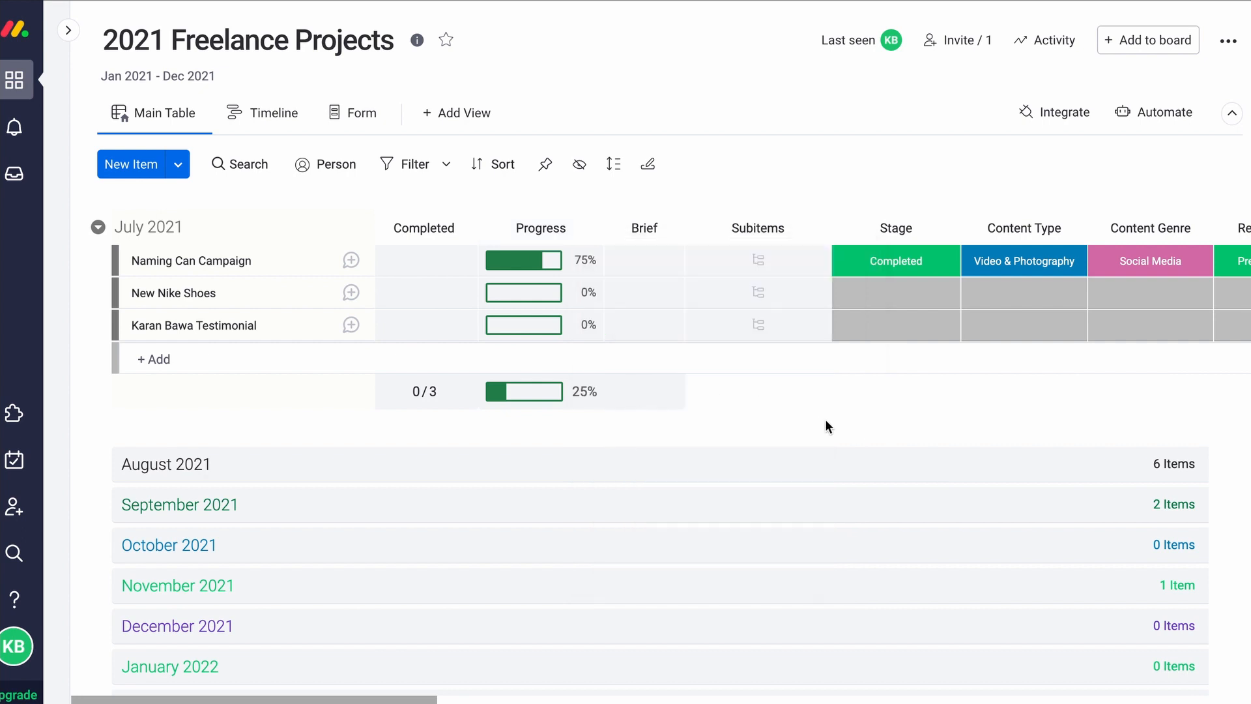
scroll(827, 417, right, 10)
scroll(772, 399, left, 10)
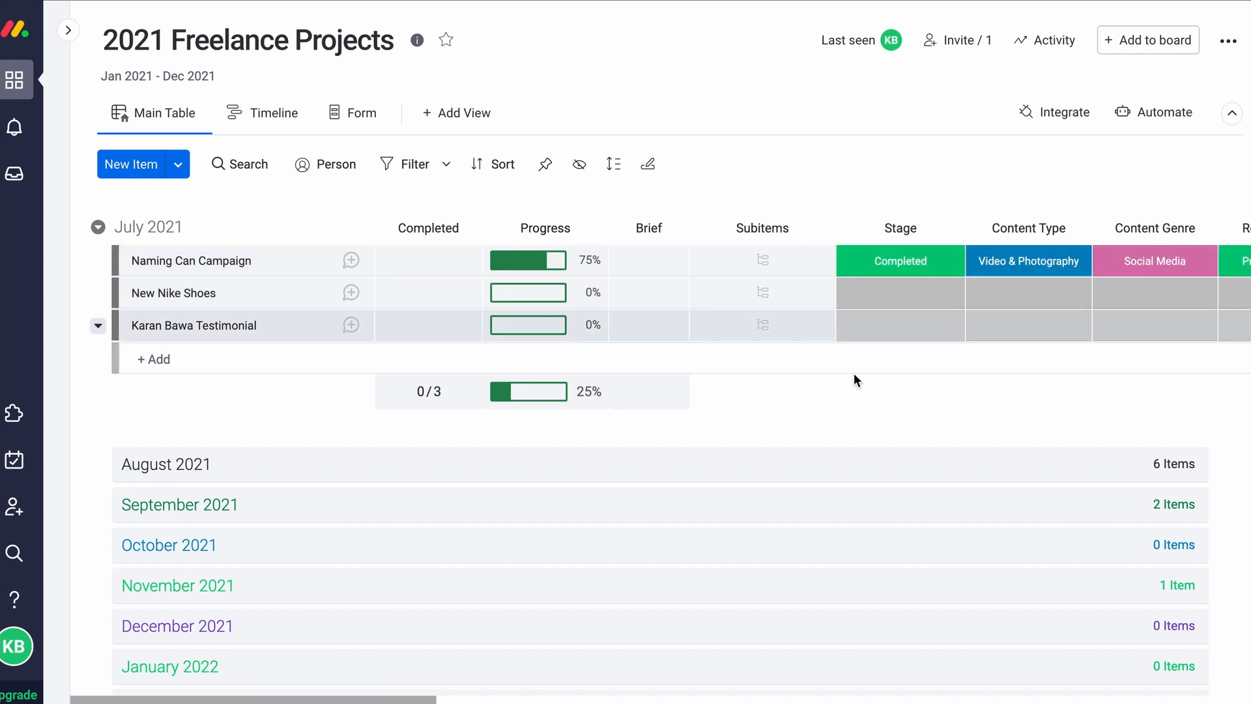
Enter 40 Post/H hours for Naming Can Campaign
scroll(851, 371, right, 10)
scroll(851, 371, right, 10)
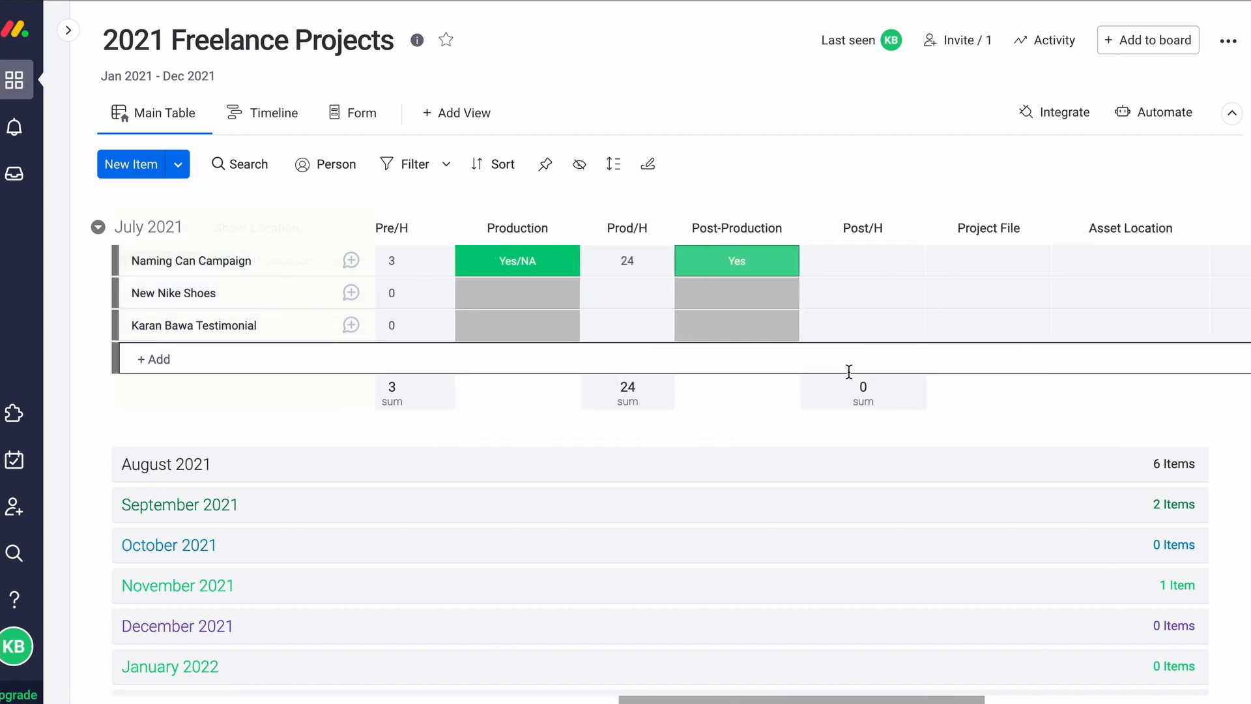
scroll(911, 388, left, 5)
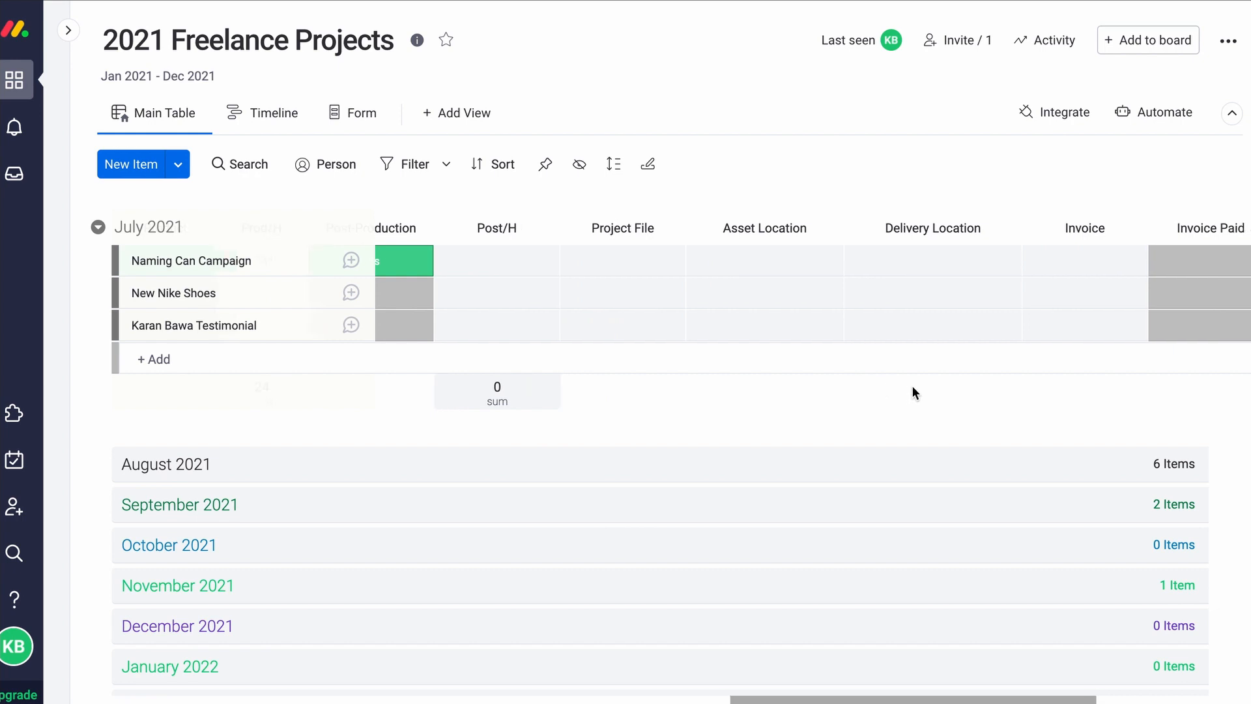
click(654, 255)
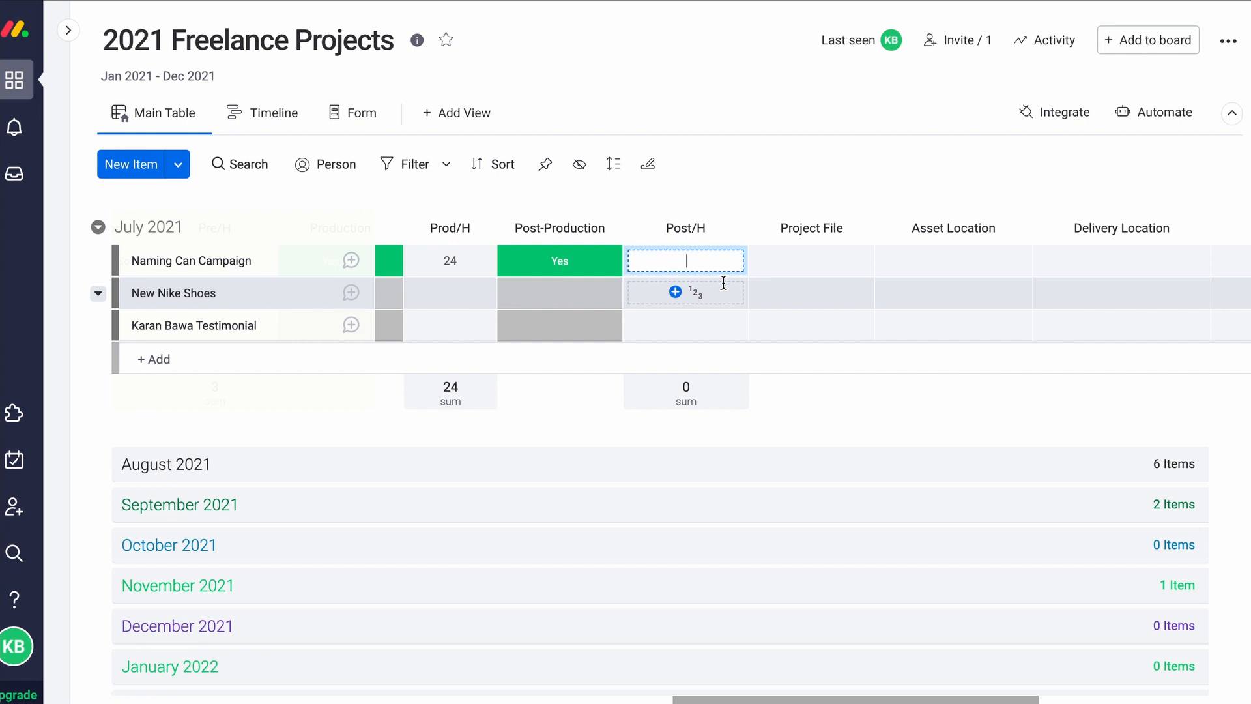
text(40)
key(Return)
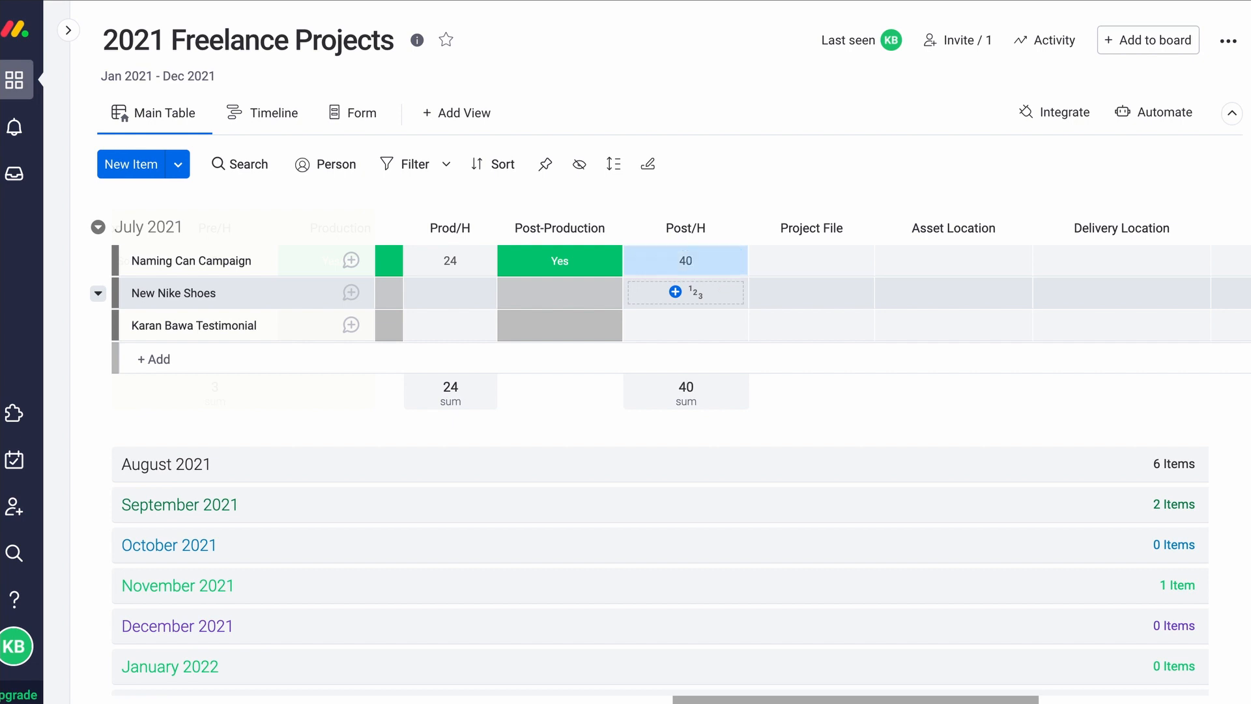
scroll(712, 325, left, 3)
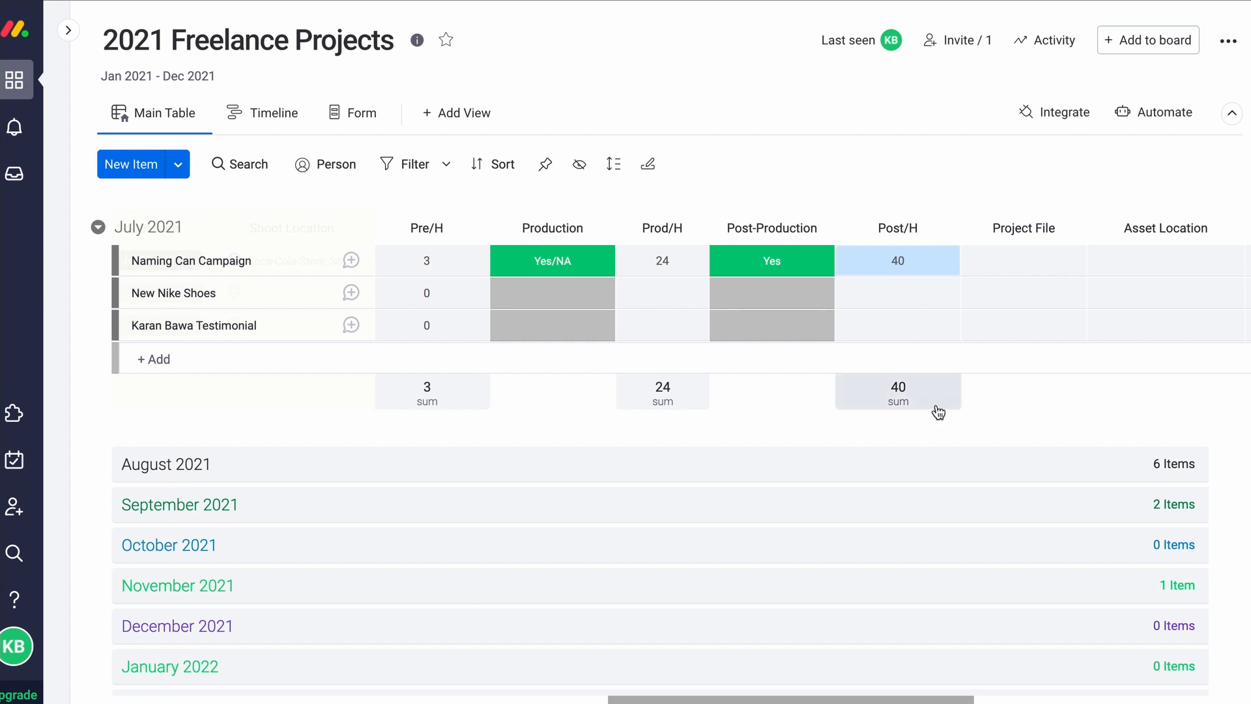
scroll(1018, 415, right, 1)
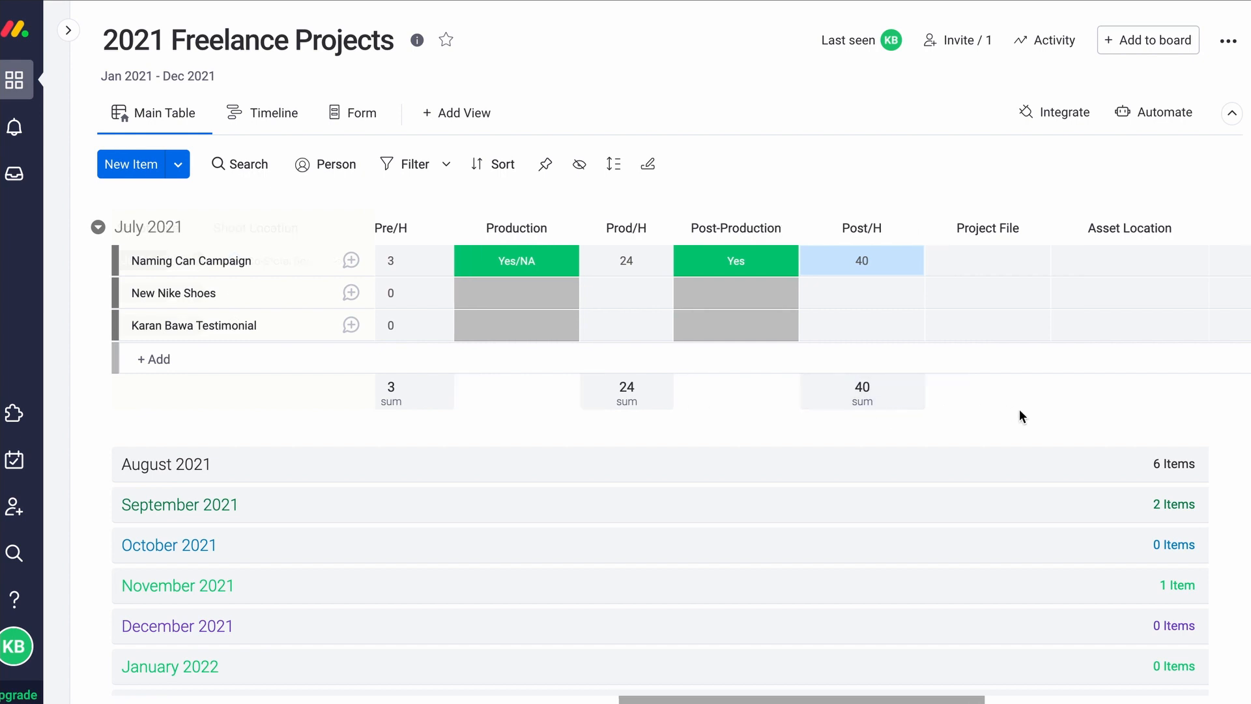
scroll(1018, 408, right, 5)
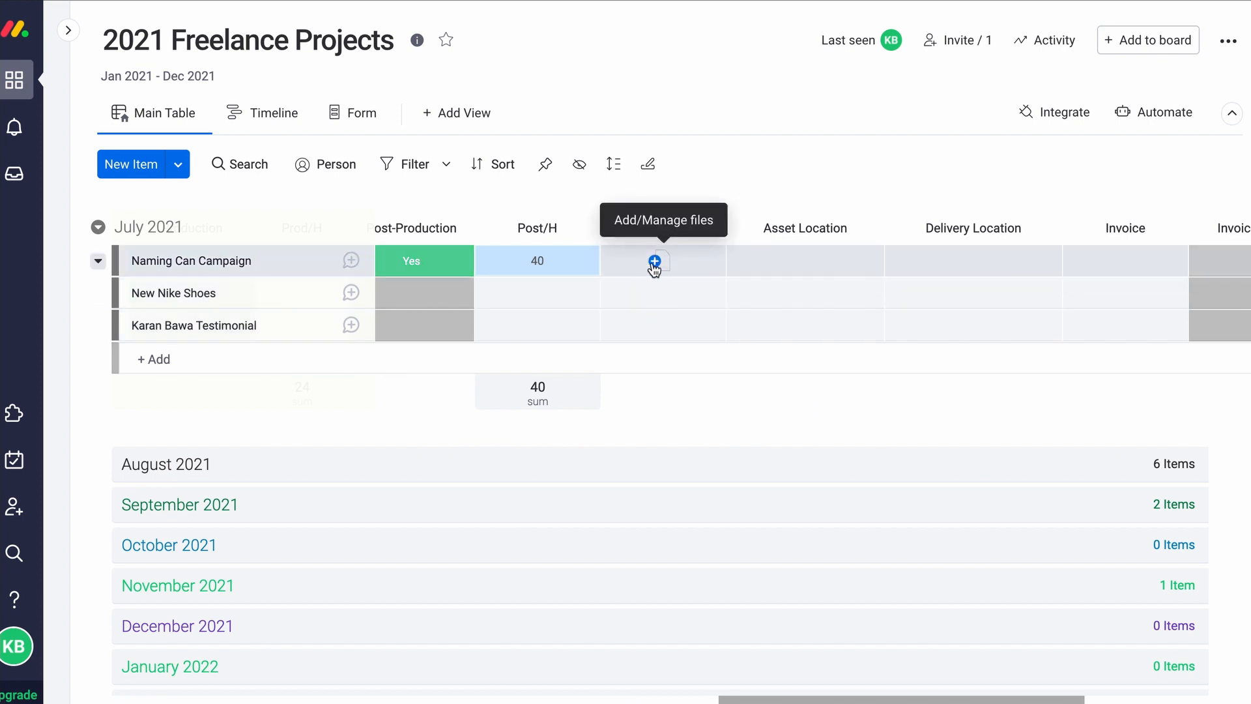
click(654, 261)
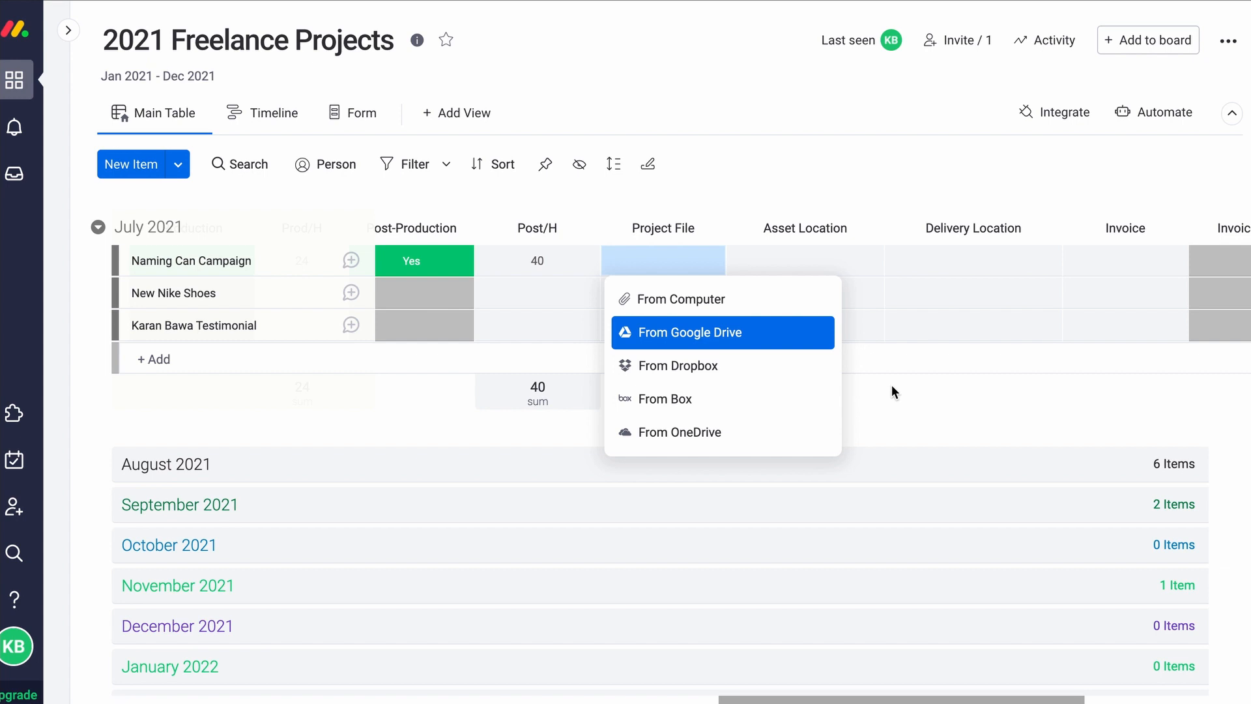
click(938, 414)
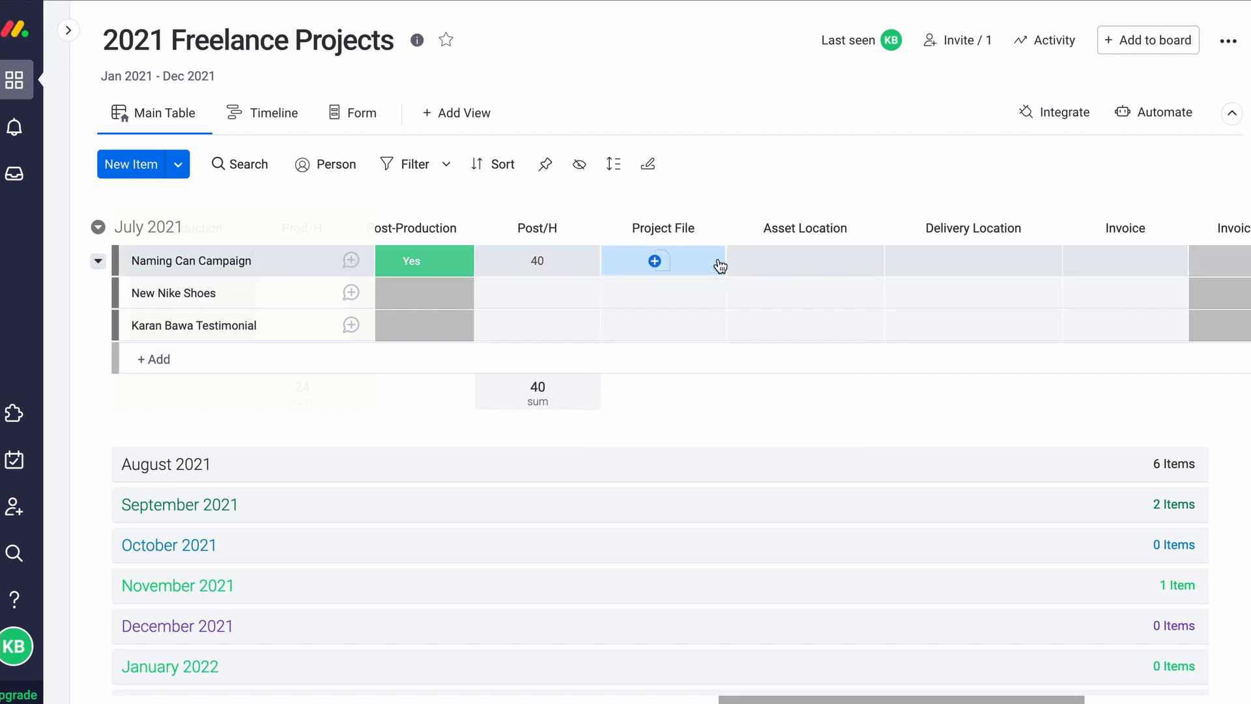
click(817, 258)
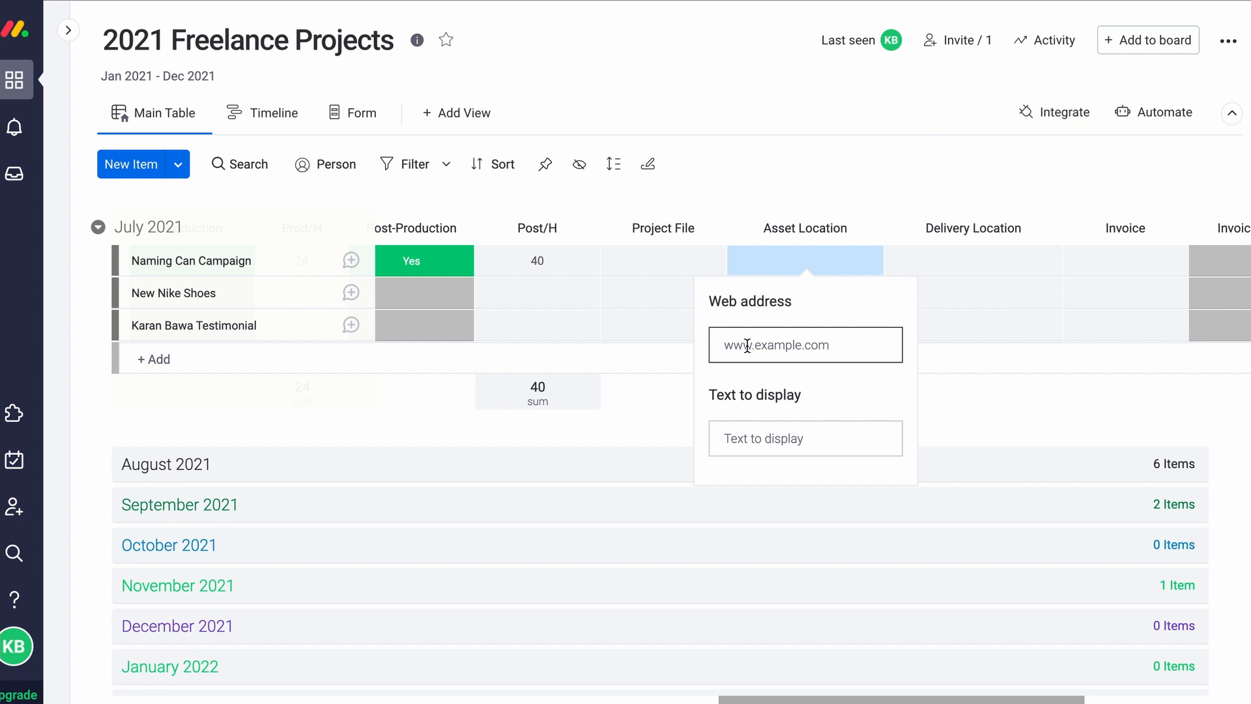
click(949, 261)
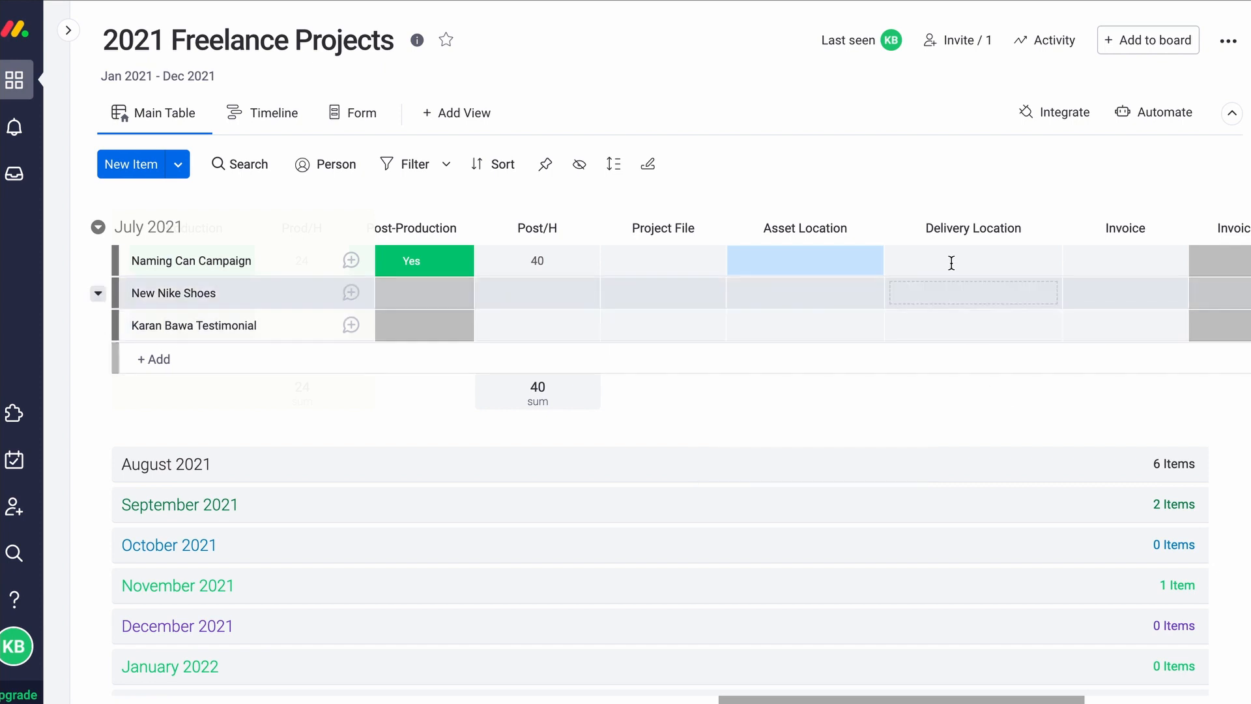
click(949, 260)
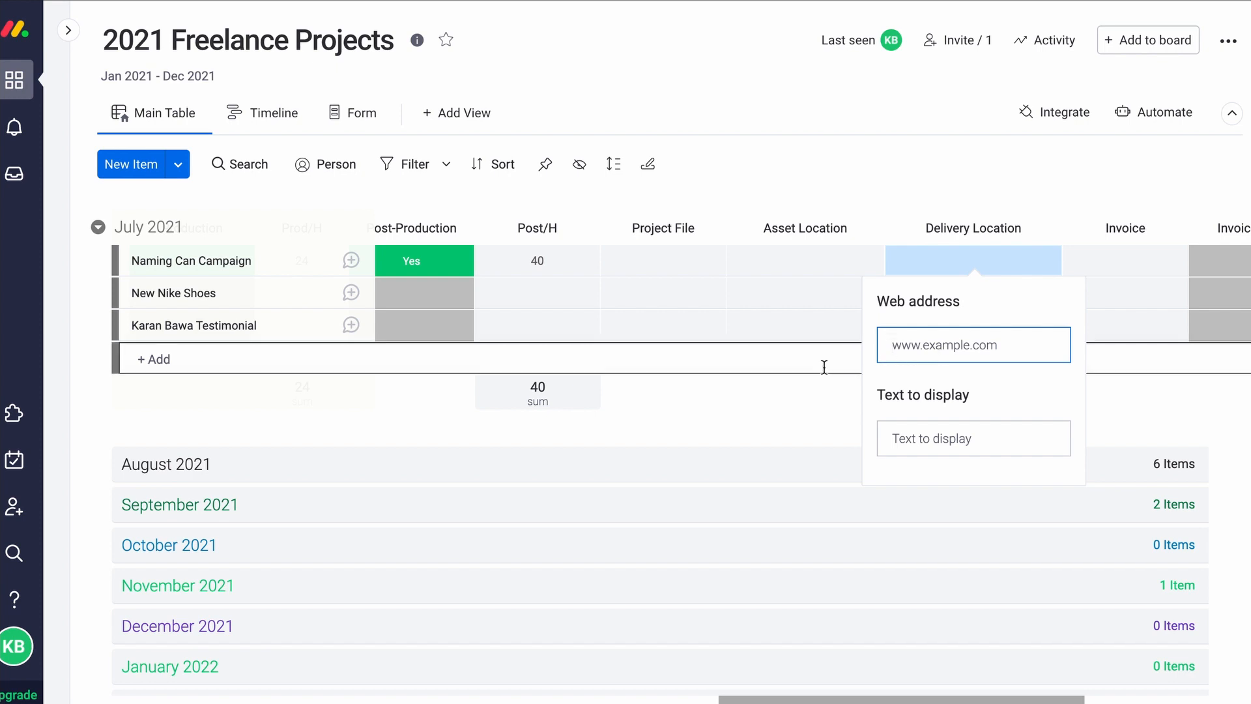
click(772, 388)
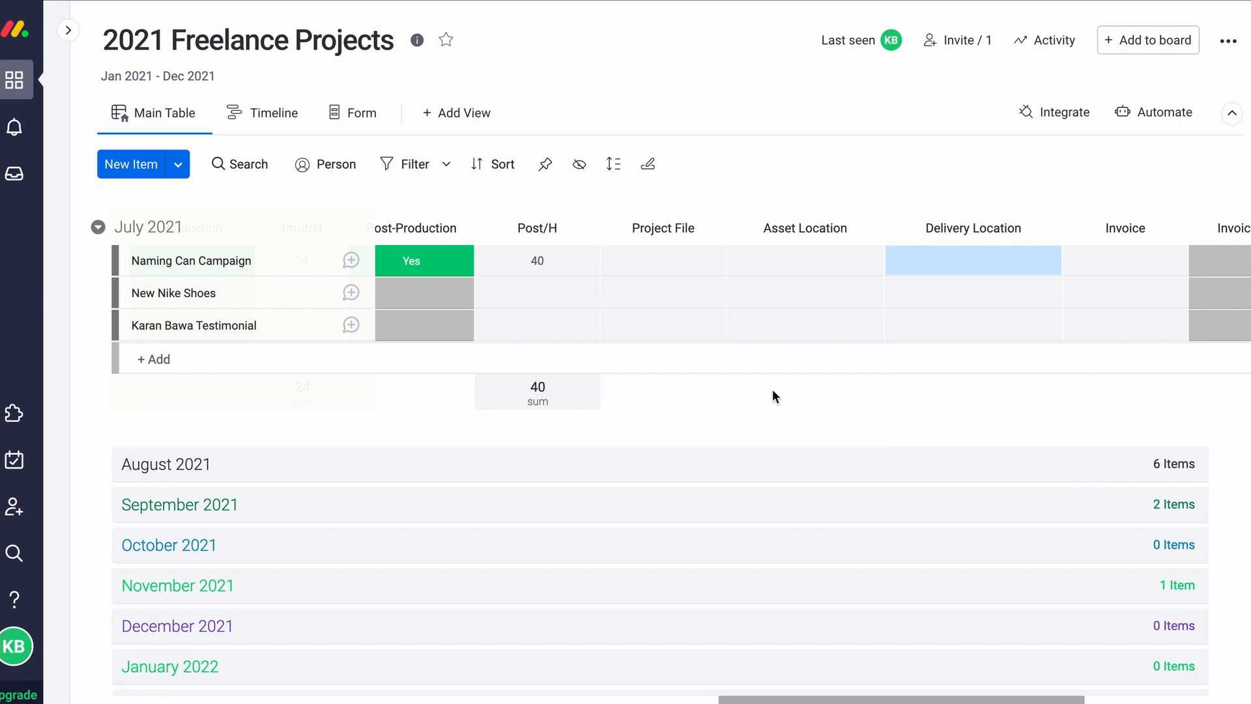
scroll(827, 384, right, 4)
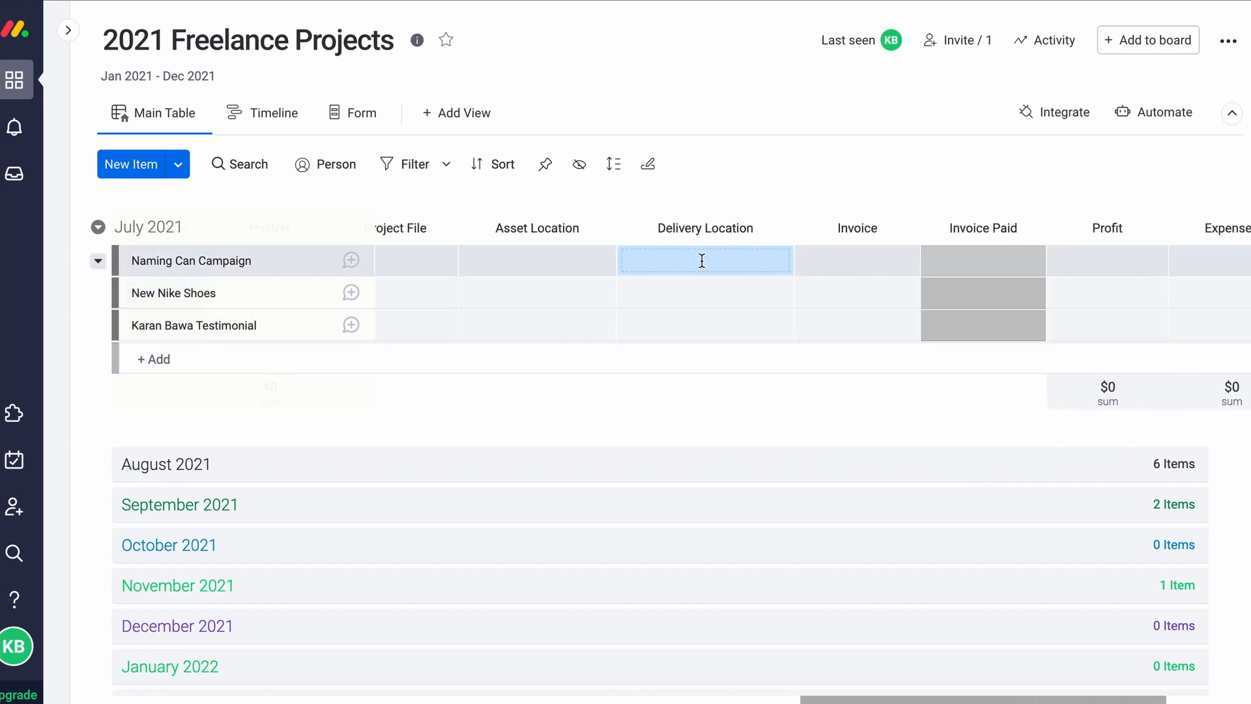
Leave the Invoice file empty and set Invoice Paid to Paid/NA for Naming Can Campaign
key(Right)
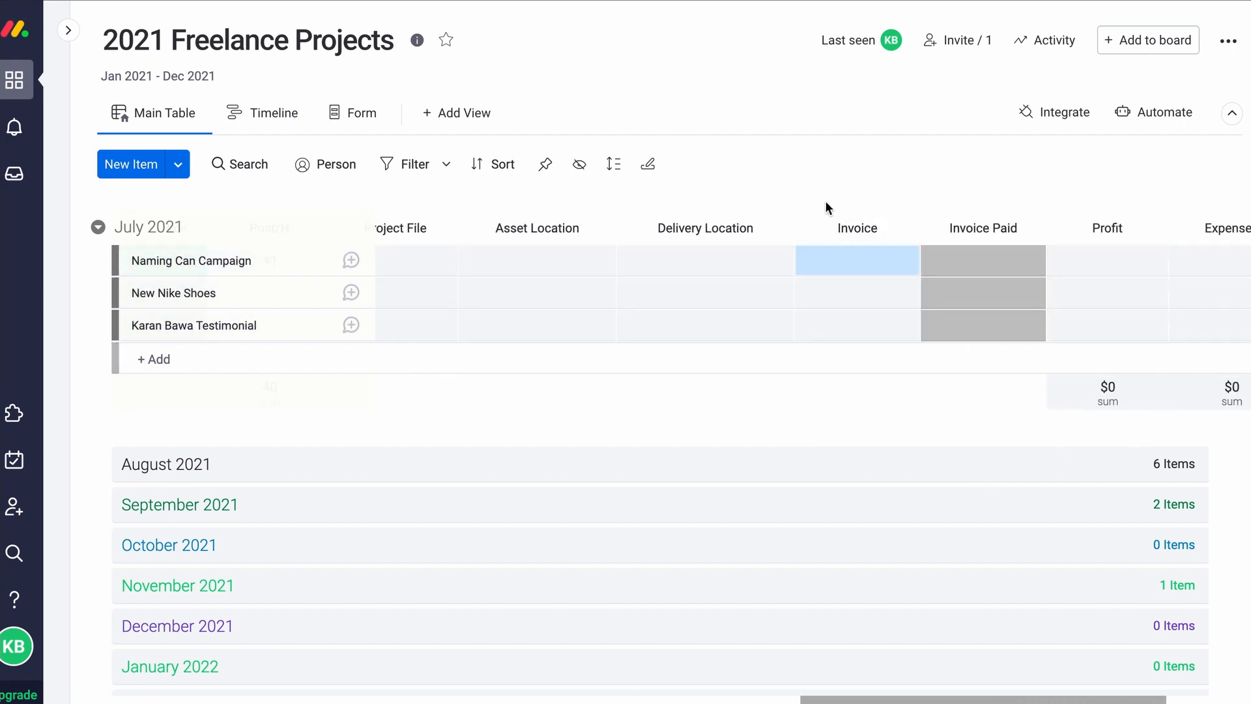
click(849, 261)
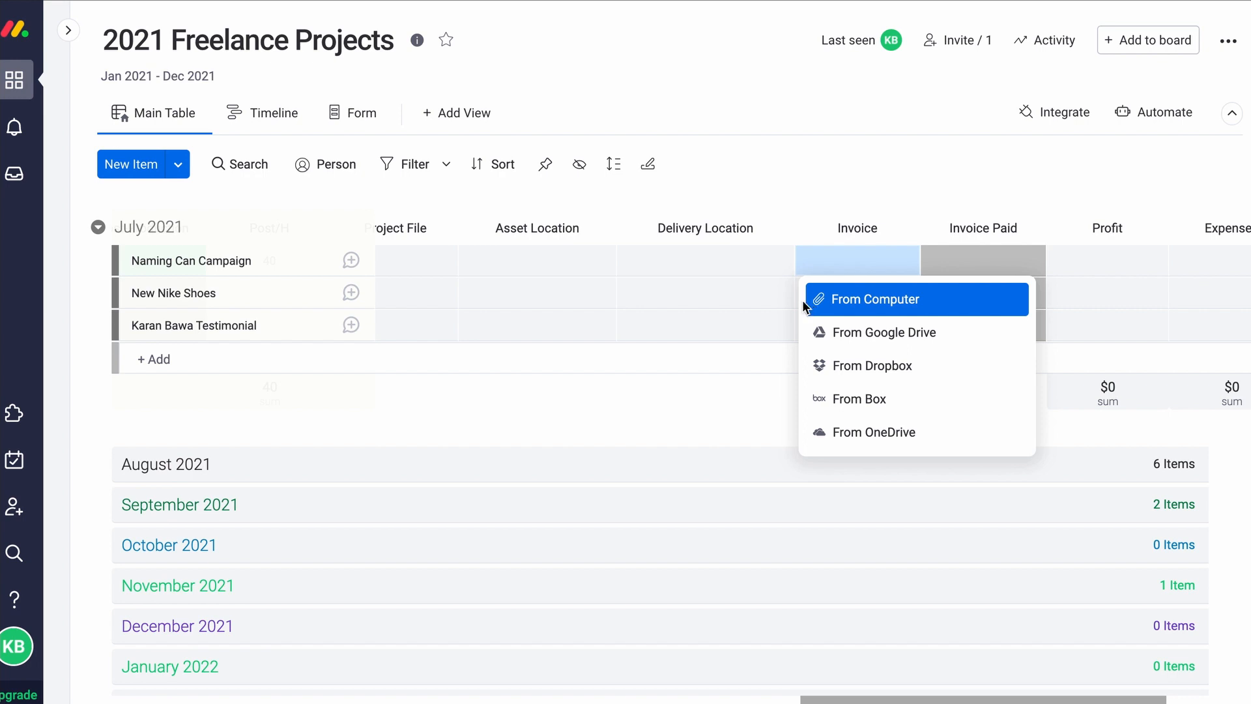
click(700, 410)
scroll(918, 273, right, 2)
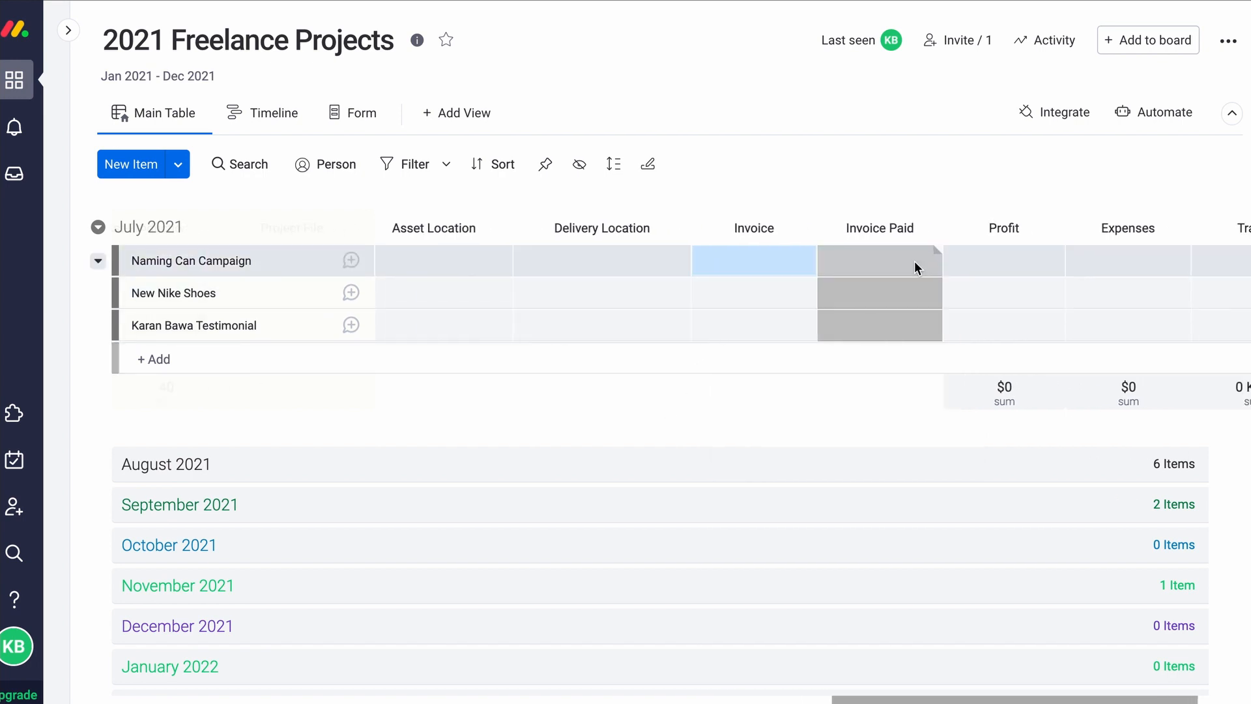
click(912, 264)
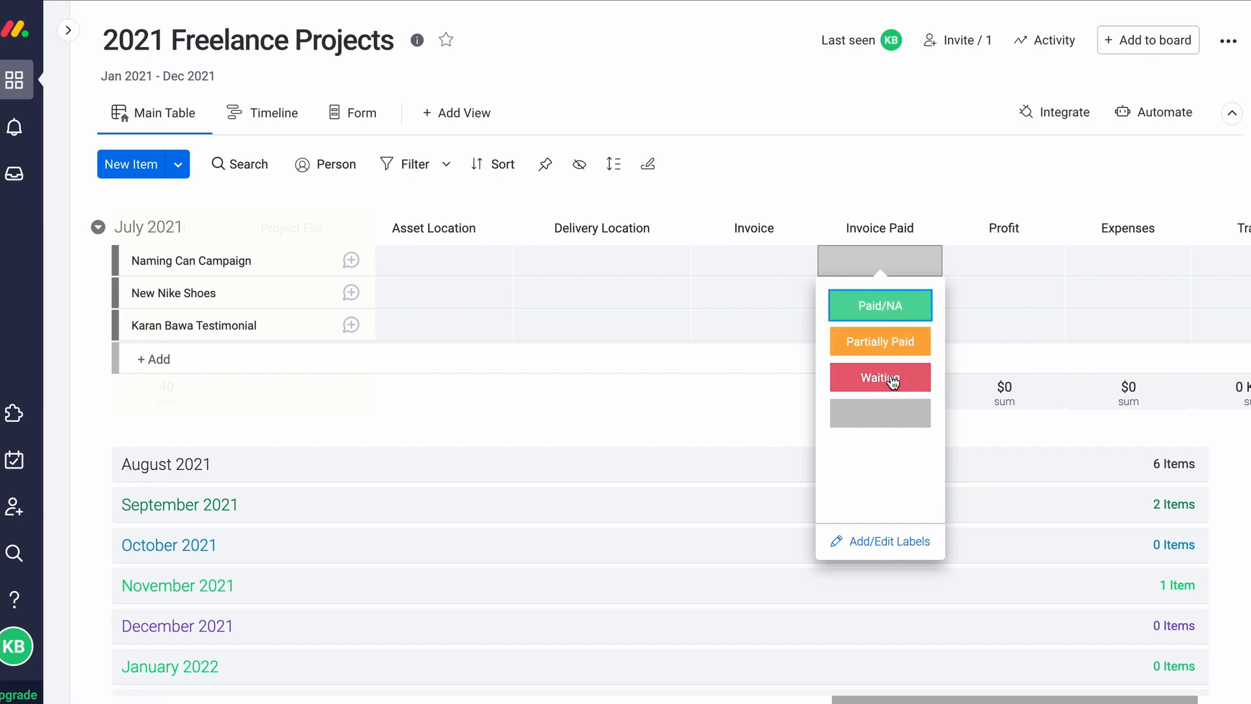
click(897, 314)
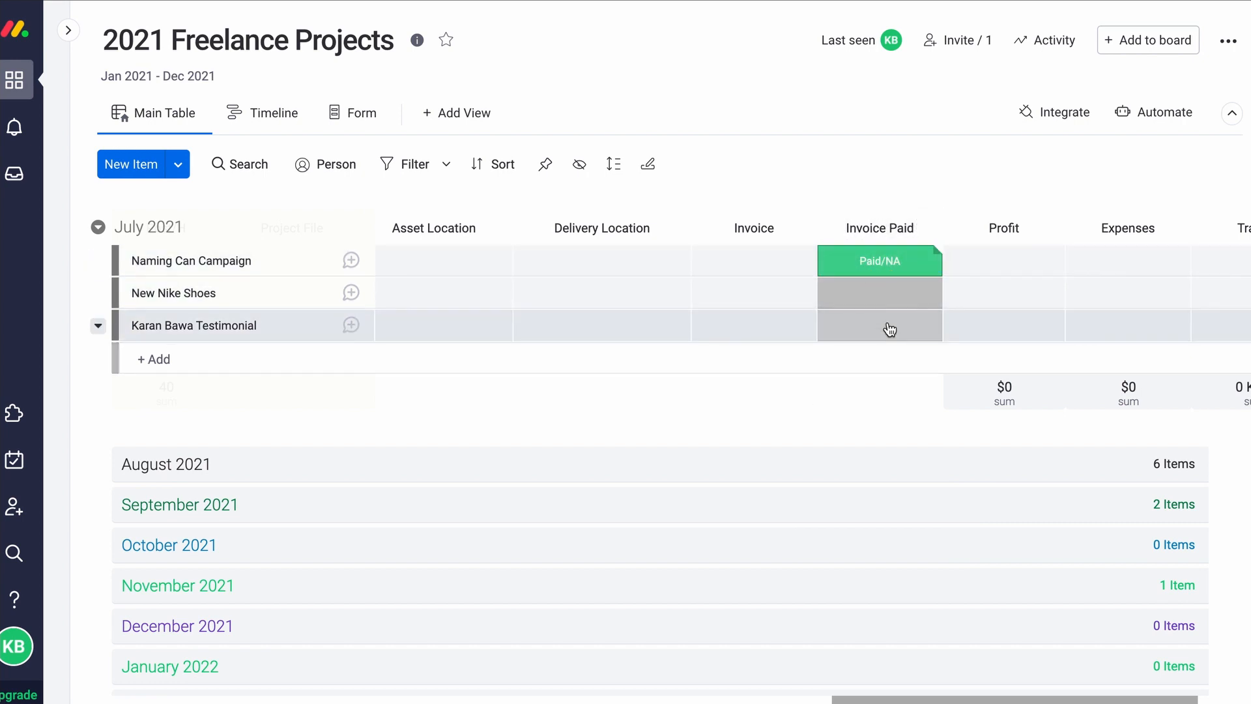
scroll(823, 365, left, 5)
scroll(822, 368, left, 10)
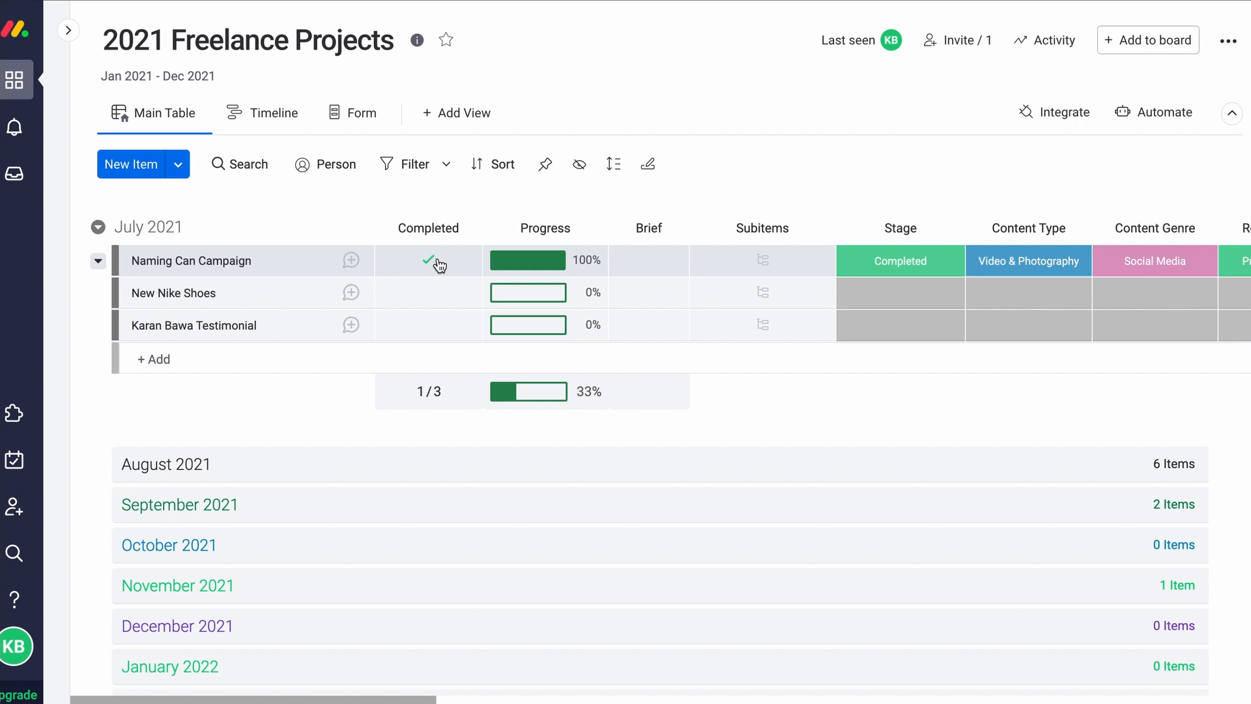
Scroll the board down and back up to review the July 2021 group's 1/3 completed
scroll(437, 264, down, 3)
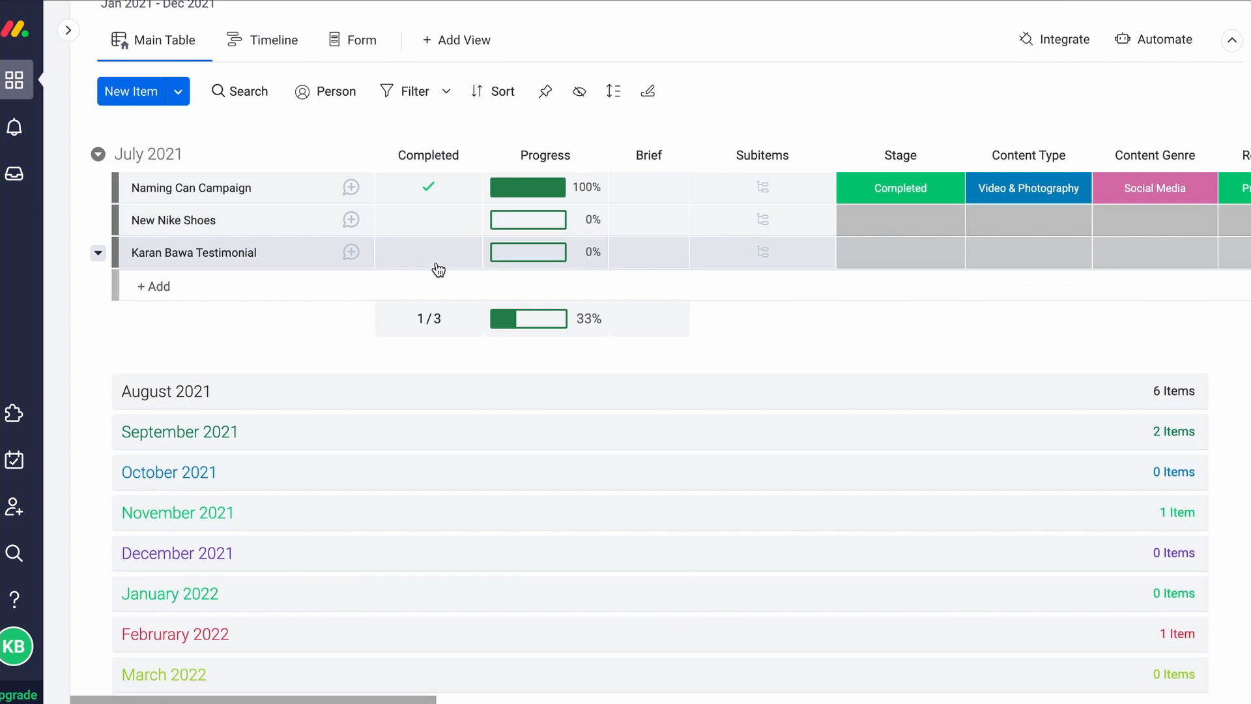
scroll(429, 332, up, 3)
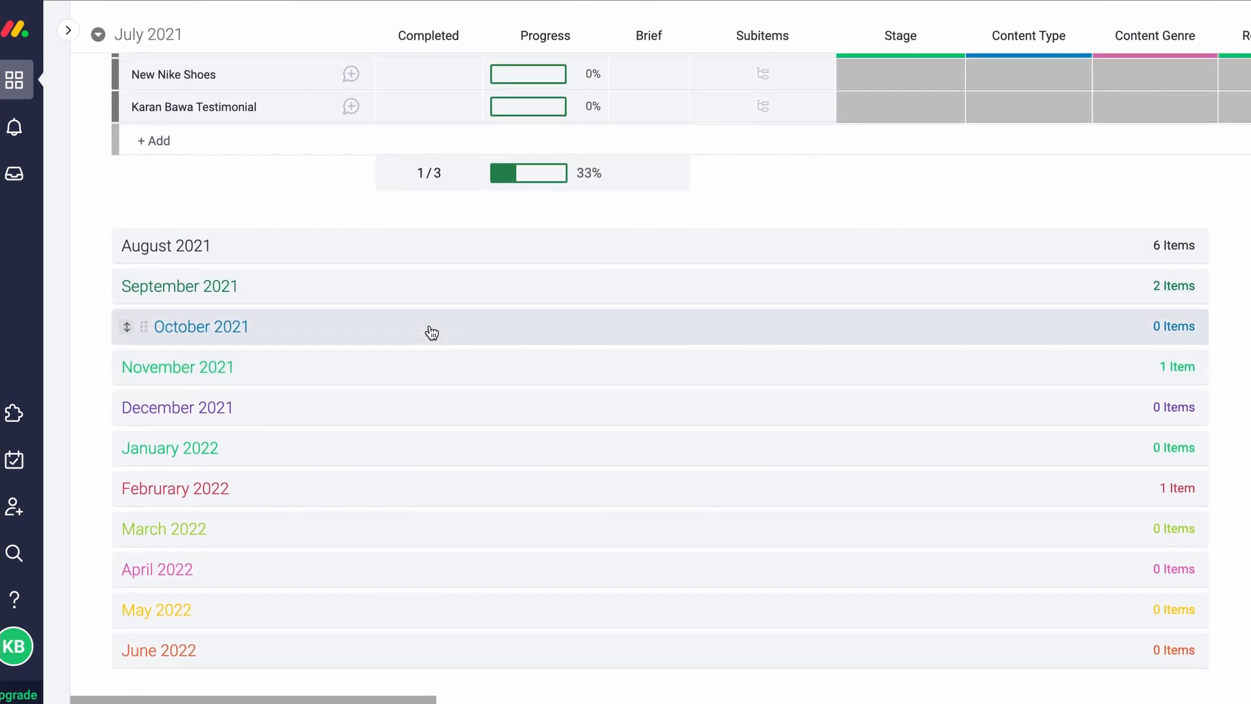
Enter Profit $2,000,000 and Expenses $1,999,999 for Naming Can Campaign
scroll(324, 313, up, 2)
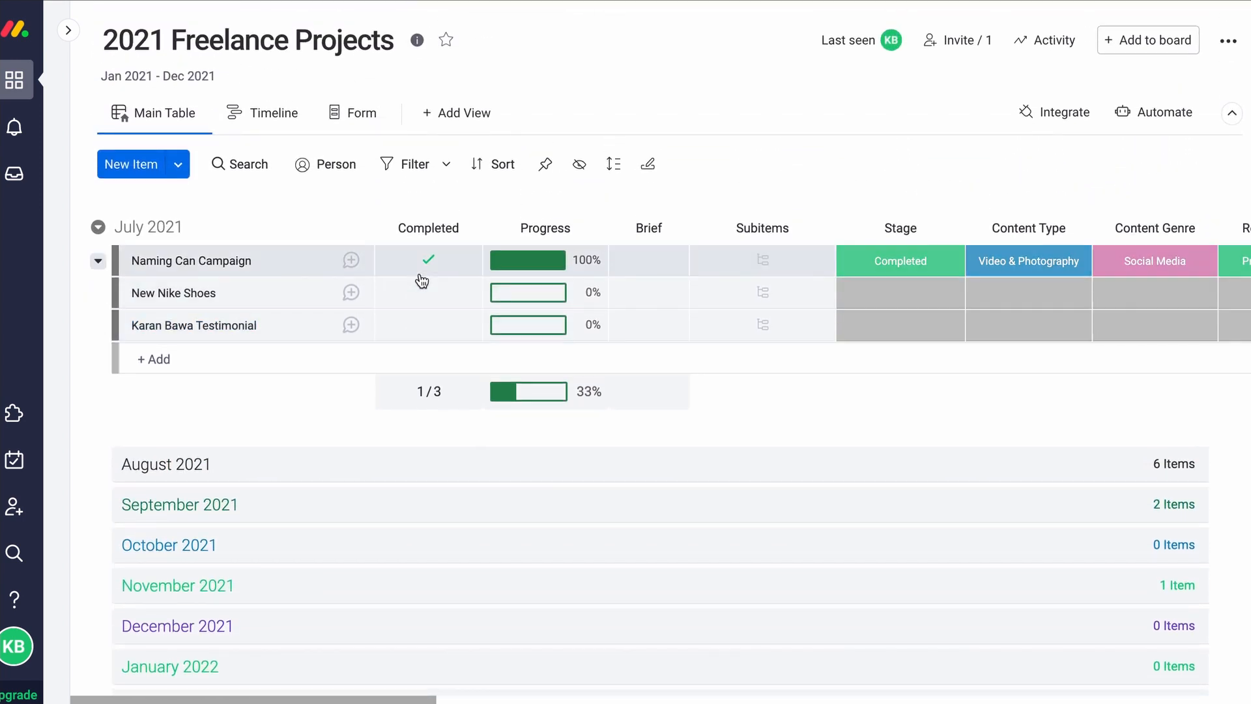
scroll(508, 315, right, 10)
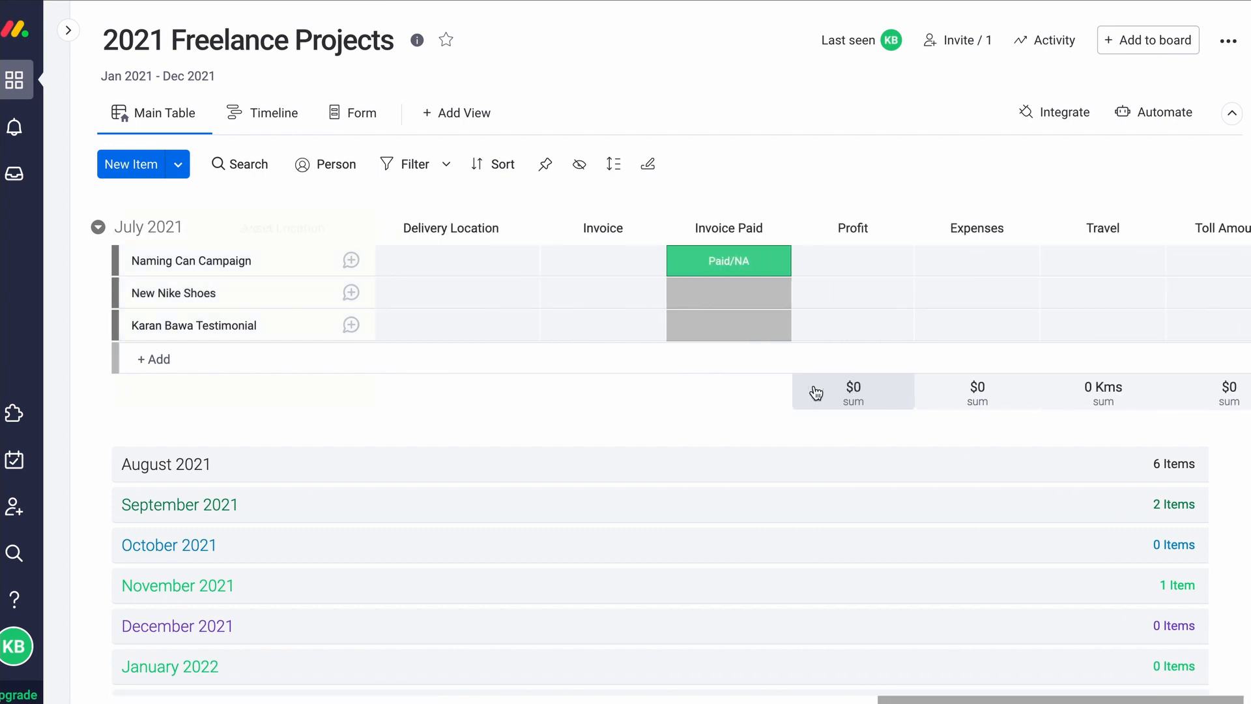
scroll(815, 391, right, 2)
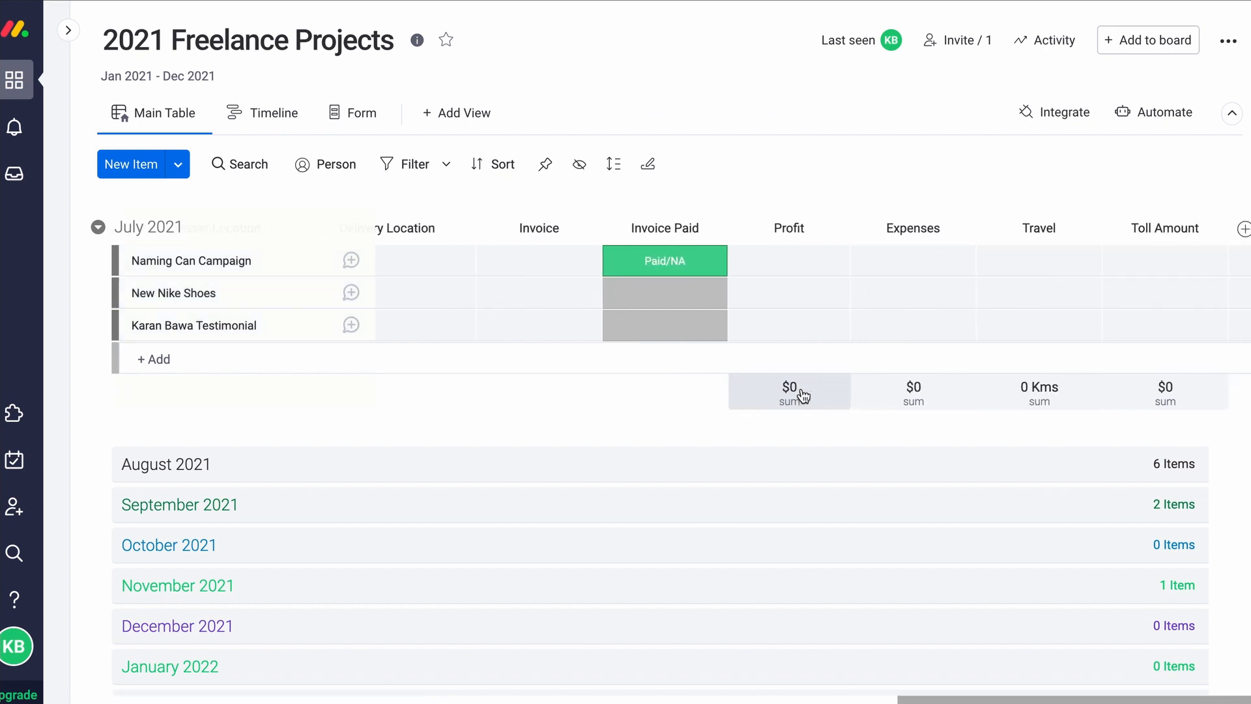
click(780, 261)
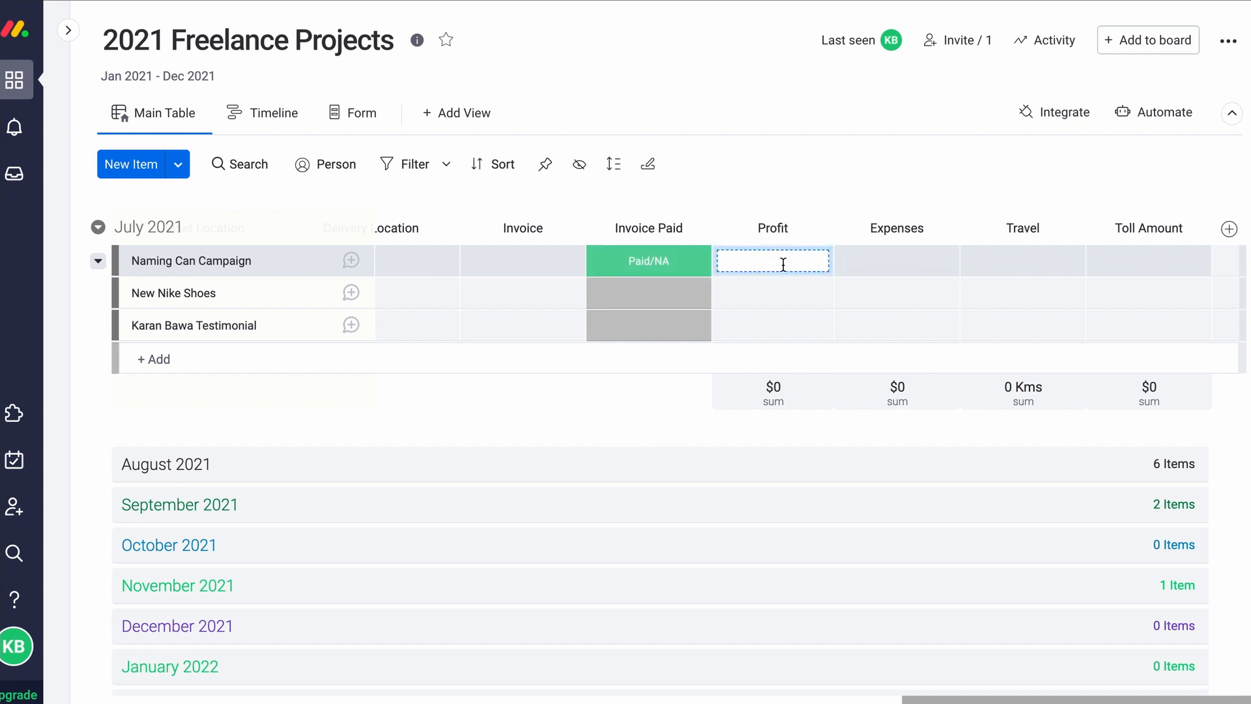
text(20000)
key(BackSpace)
key(BackSpace)
key(BackSpace)
key(BackSpace)
text(000,000)
key(Return)
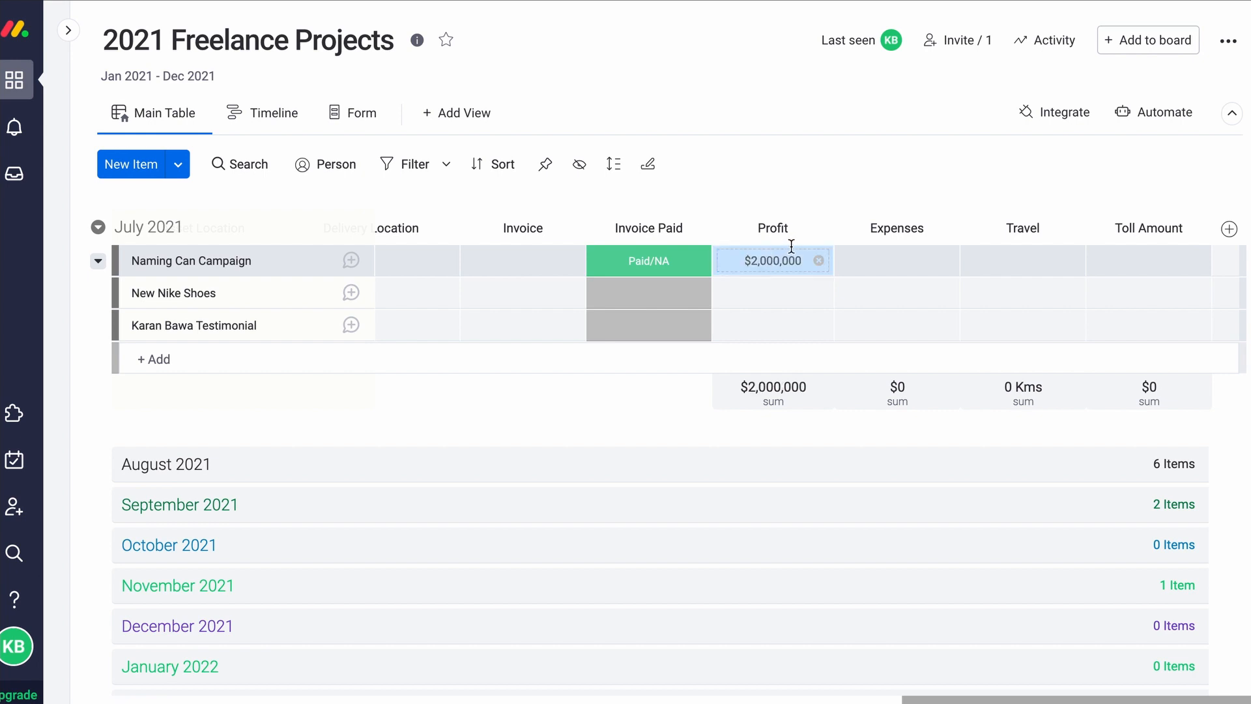
click(878, 260)
text(1,999,9)
text(99)
key(Return)
Enter Travel 1 Kms and Toll Amount $50
click(990, 259)
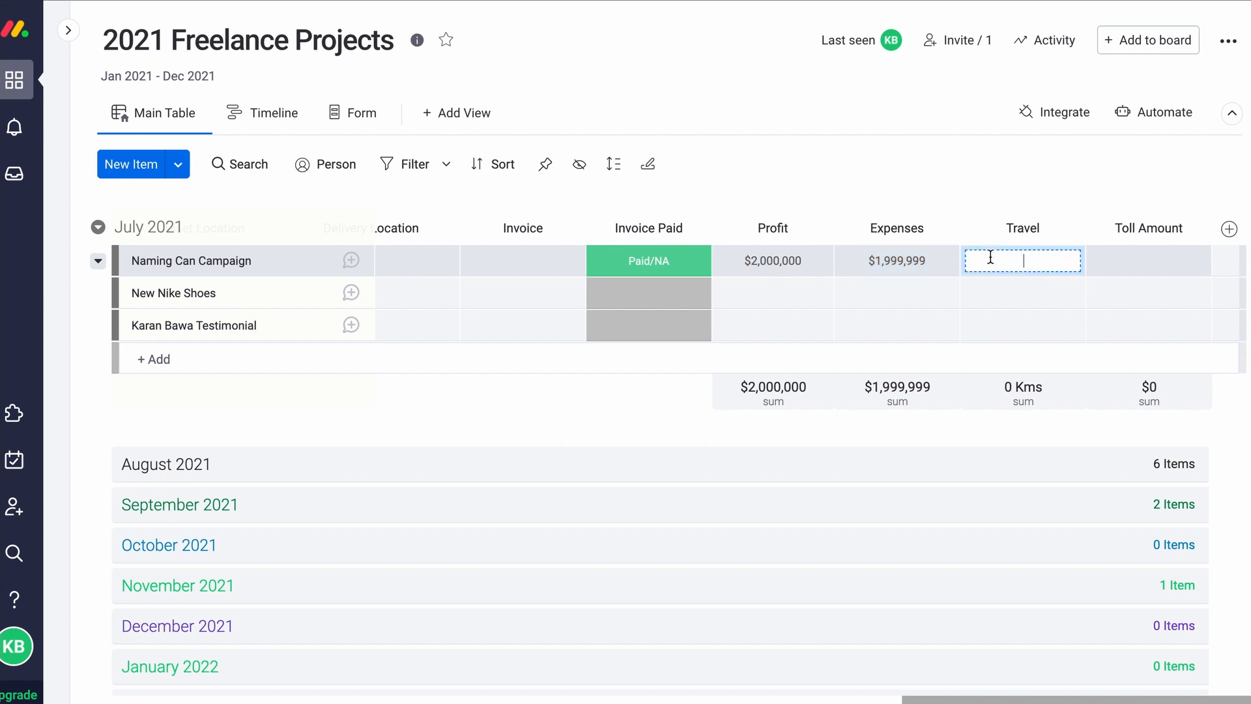
text(1)
key(Return)
click(1097, 268)
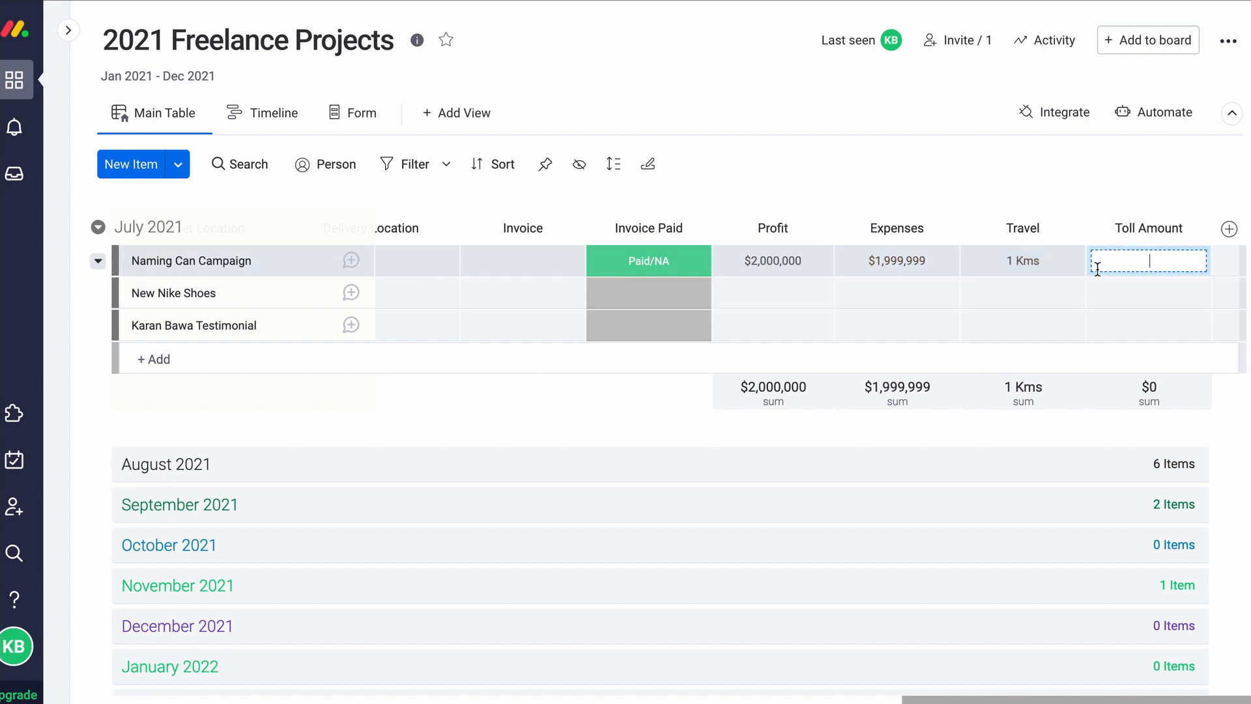
text(50)
key(Return)
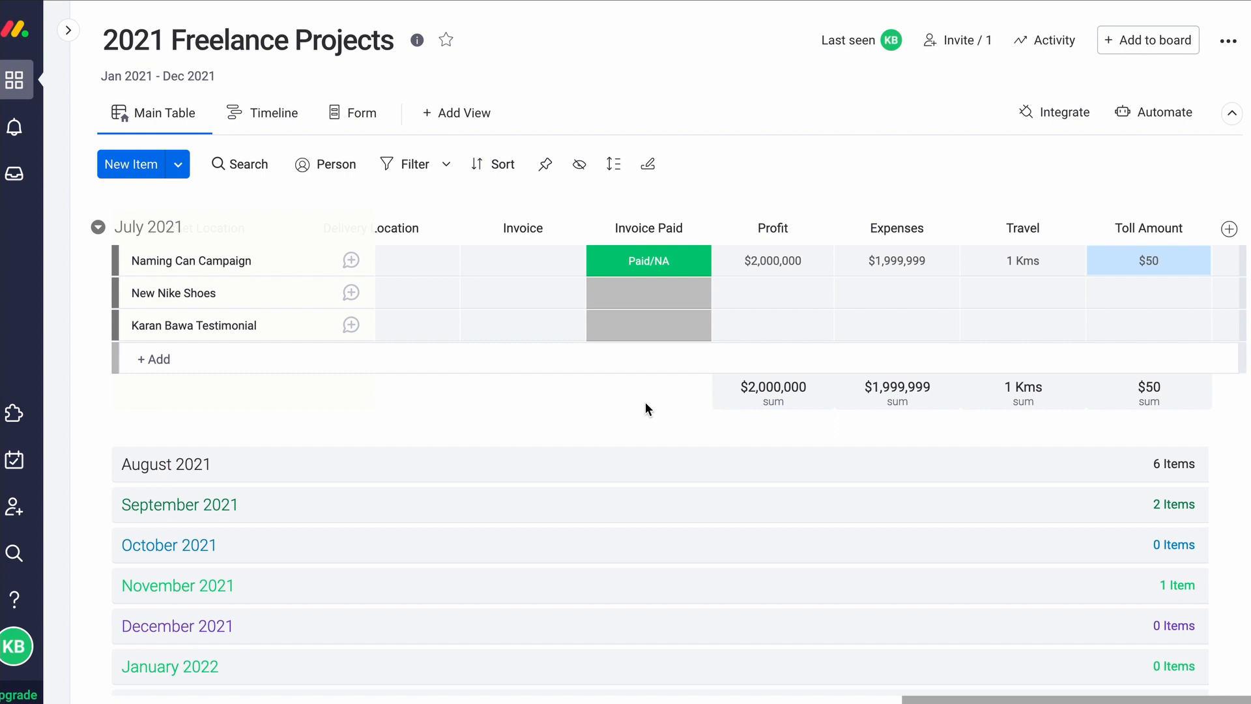
scroll(645, 406, left, 6)
scroll(647, 409, left, 10)
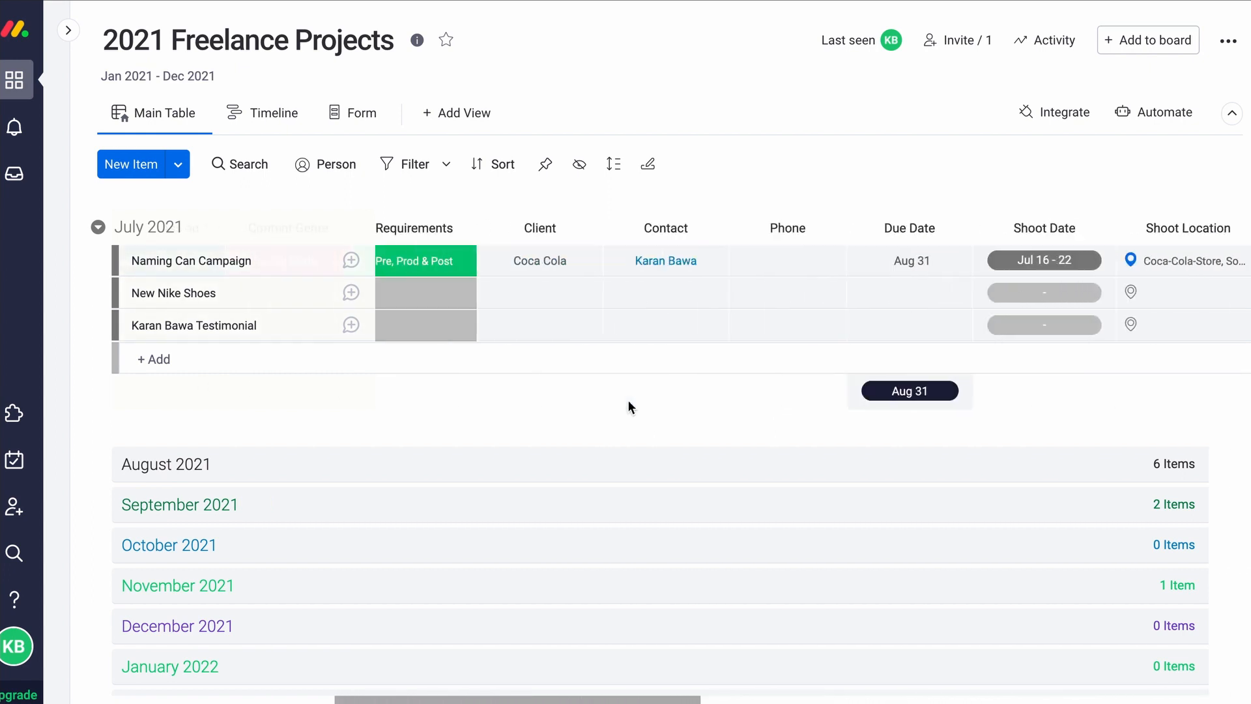
scroll(627, 400, left, 8)
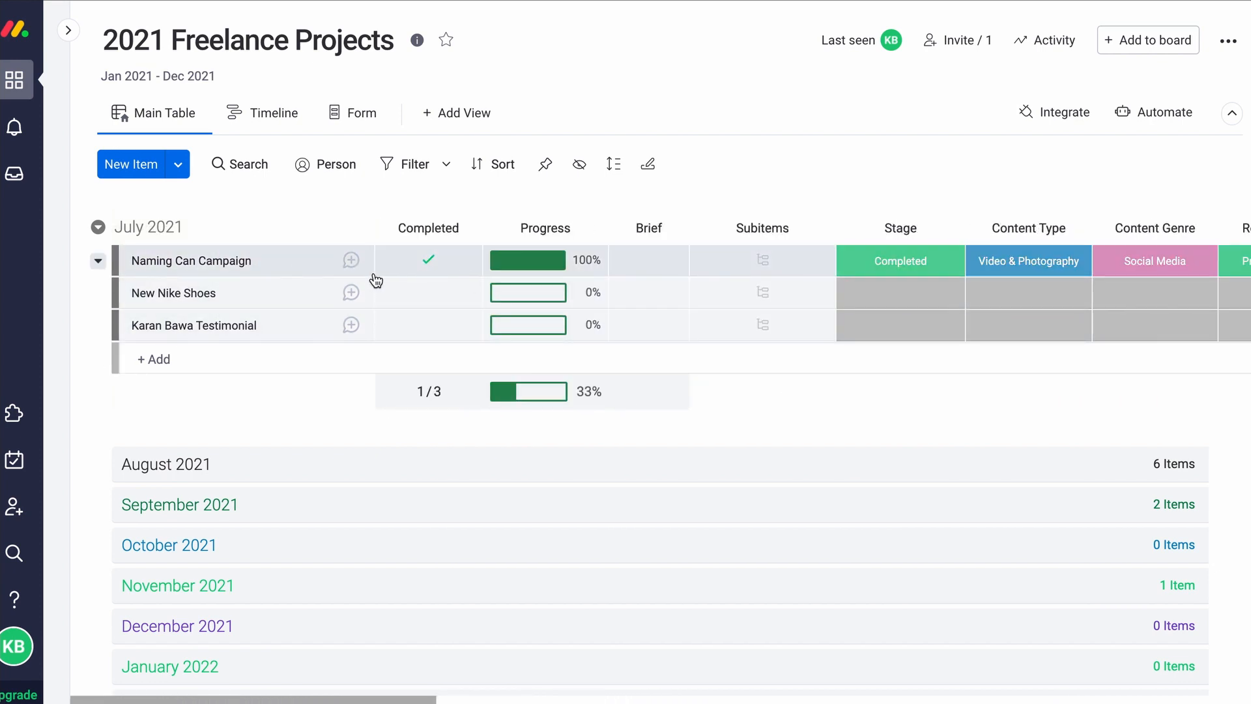
Post the update 'Client actually asked to redo this project again' on Naming Can Campaign and view its Activity Log
click(317, 266)
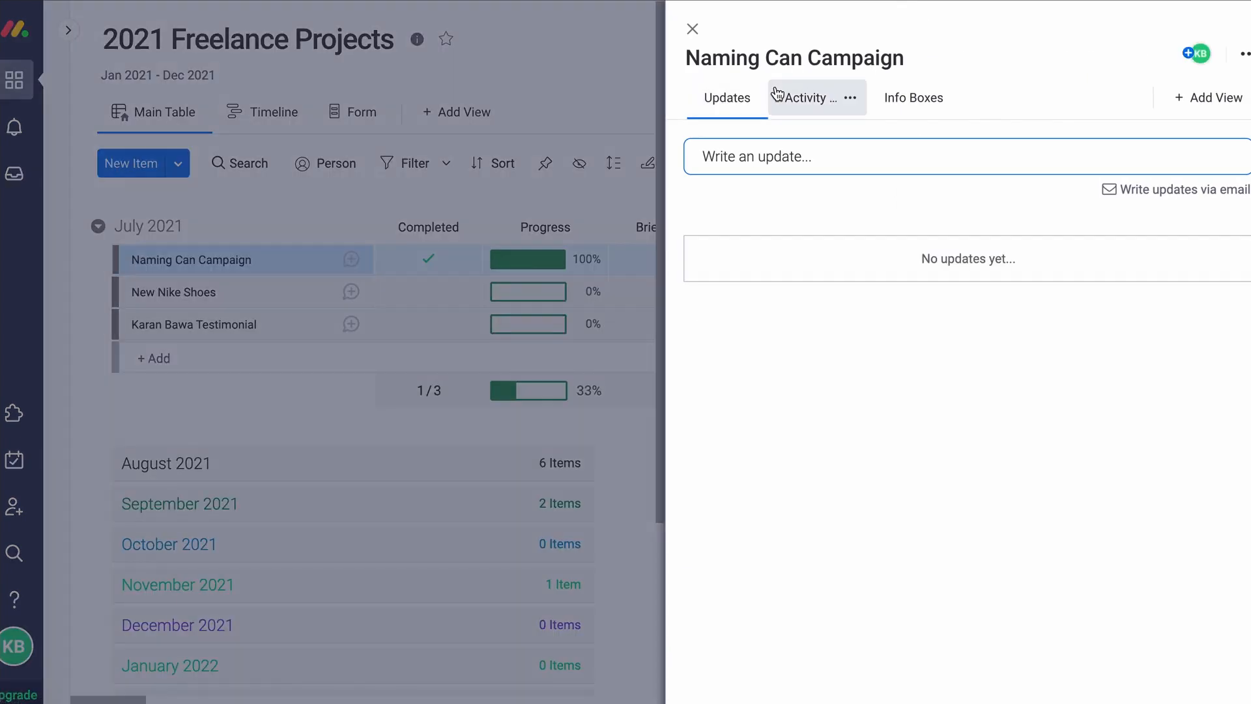
click(883, 163)
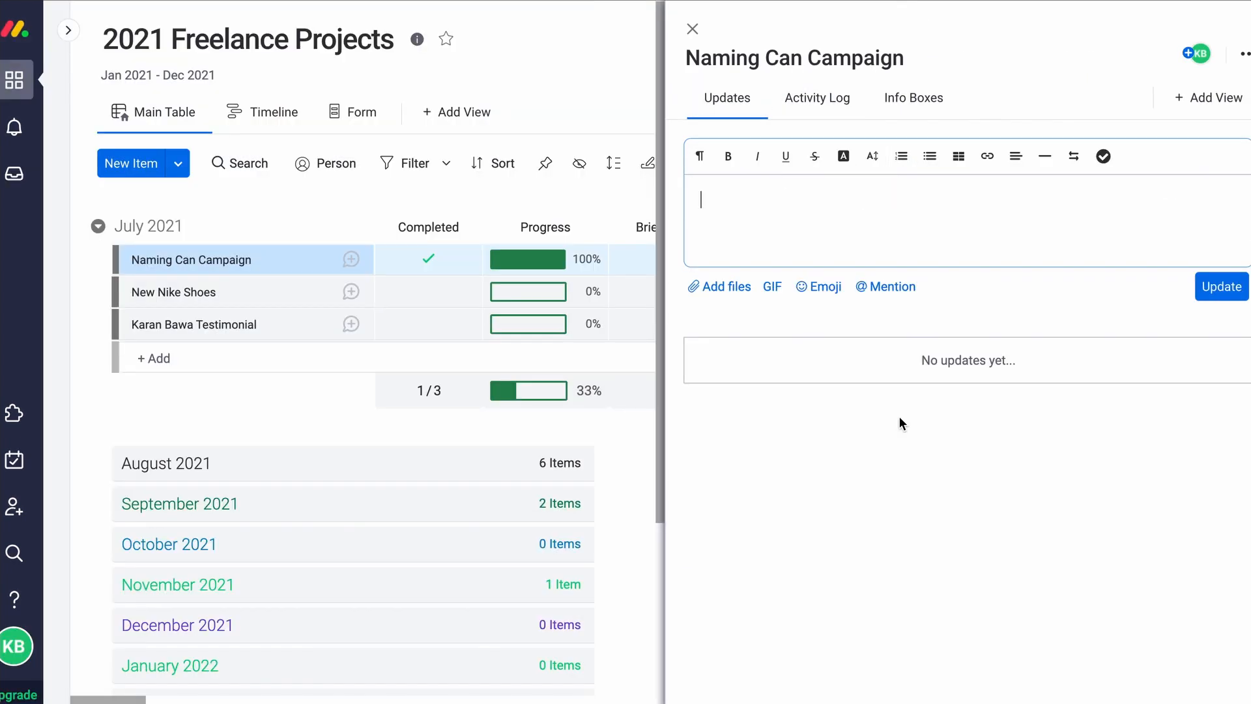
text(Client actually asked to redo)
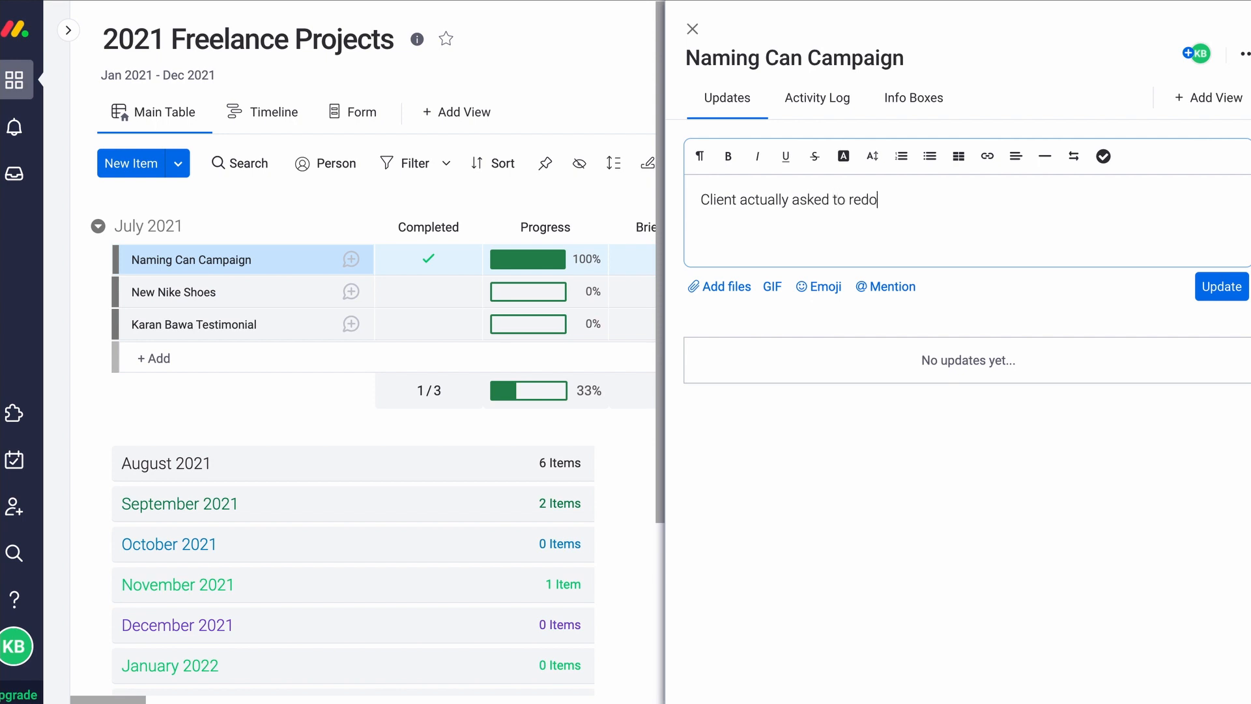
text( this project again)
key(Return)
key(BackSpace)
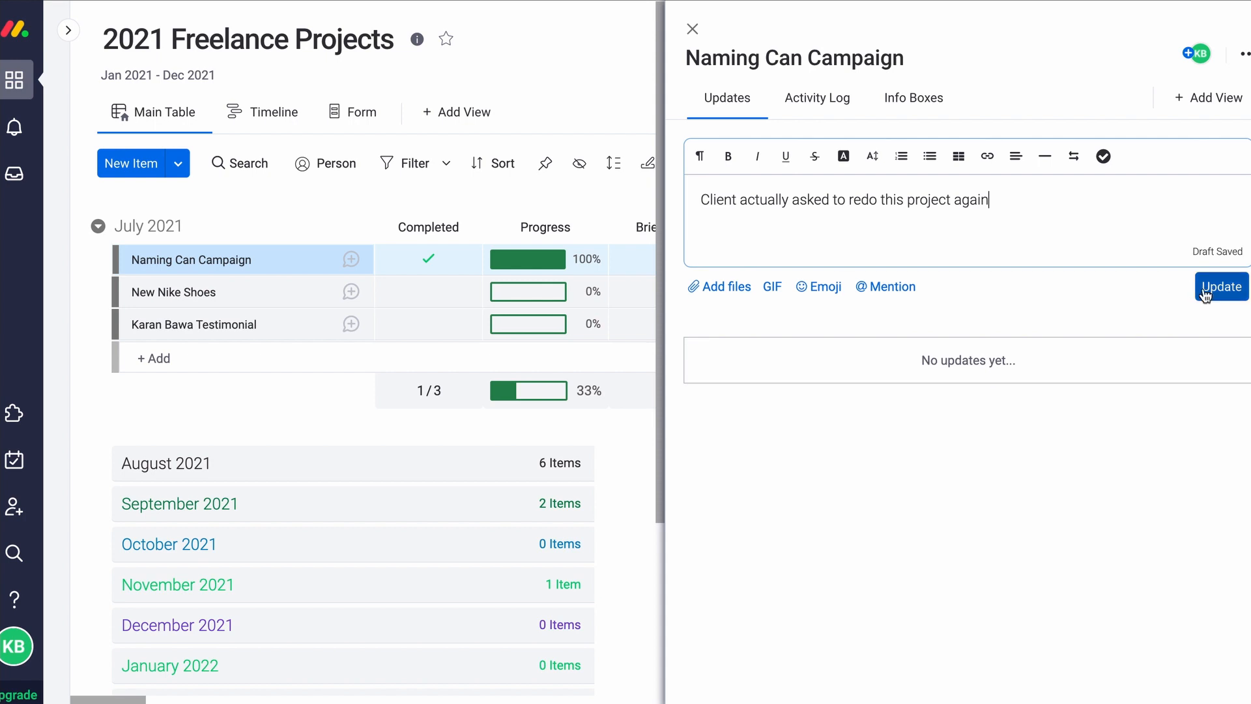
click(1222, 287)
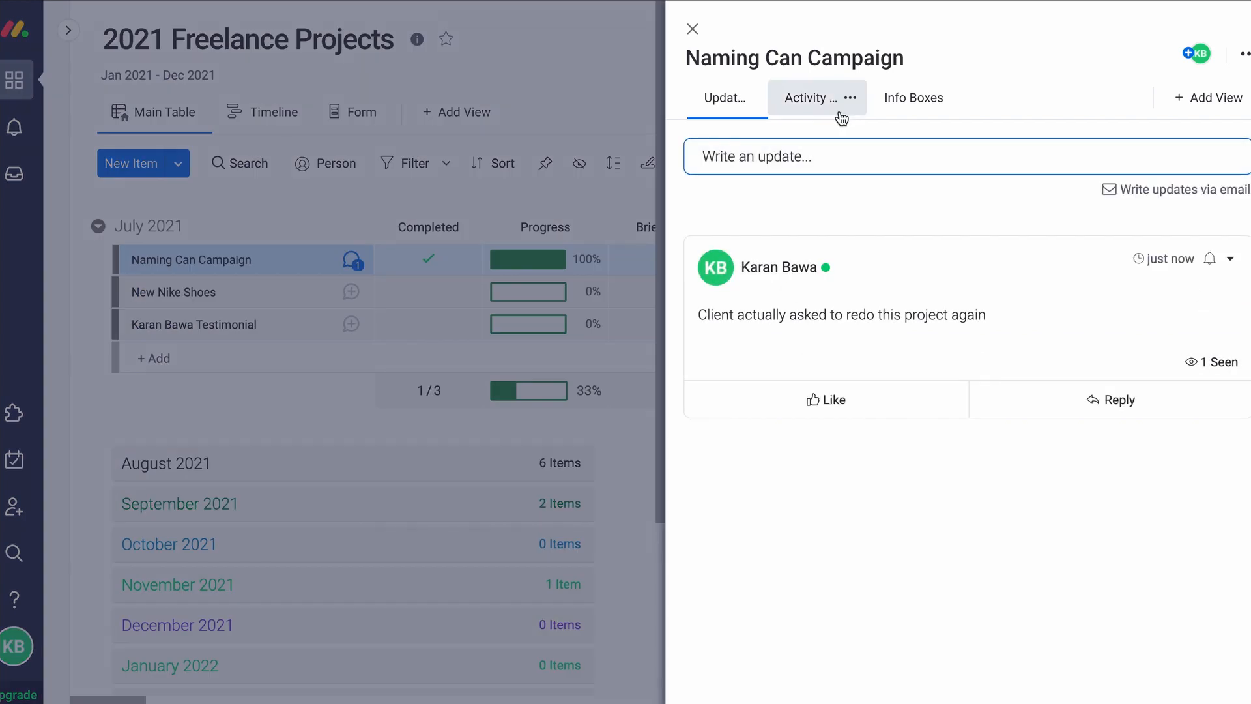
click(841, 116)
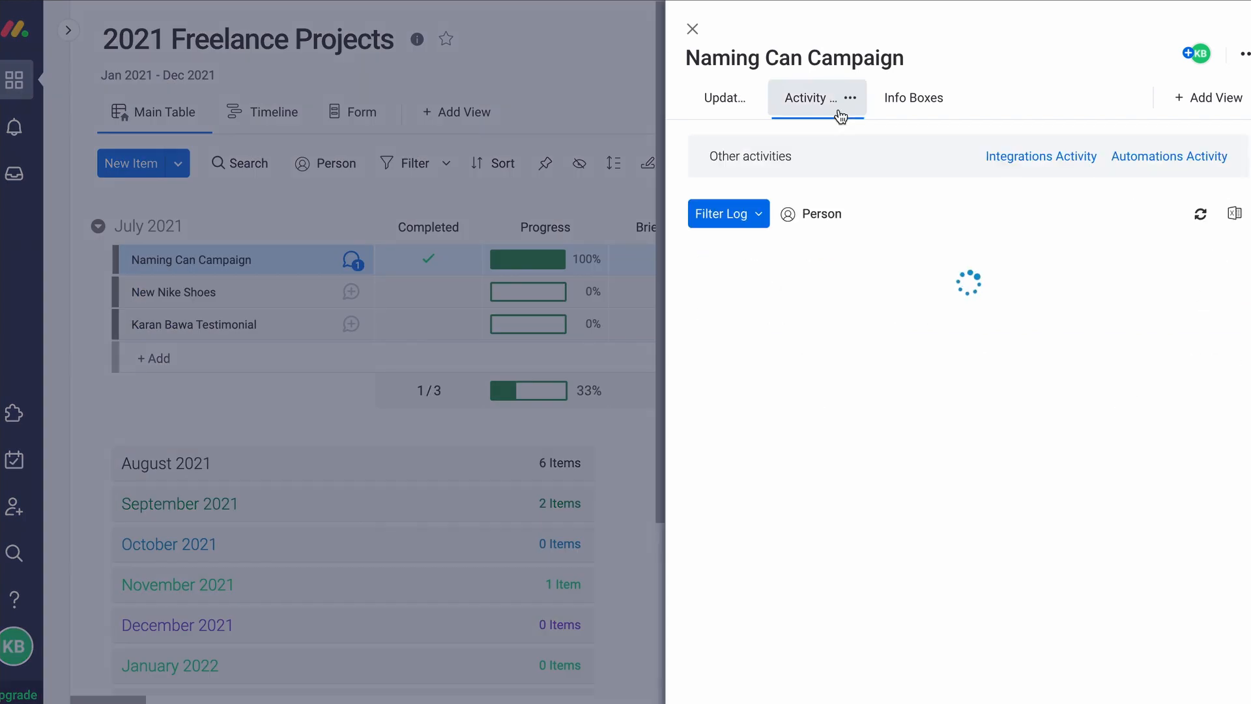
Review the Activity Log and Info Boxes, then close the Naming Can Campaign item panel
scroll(808, 352, down, 5)
scroll(807, 351, down, 6)
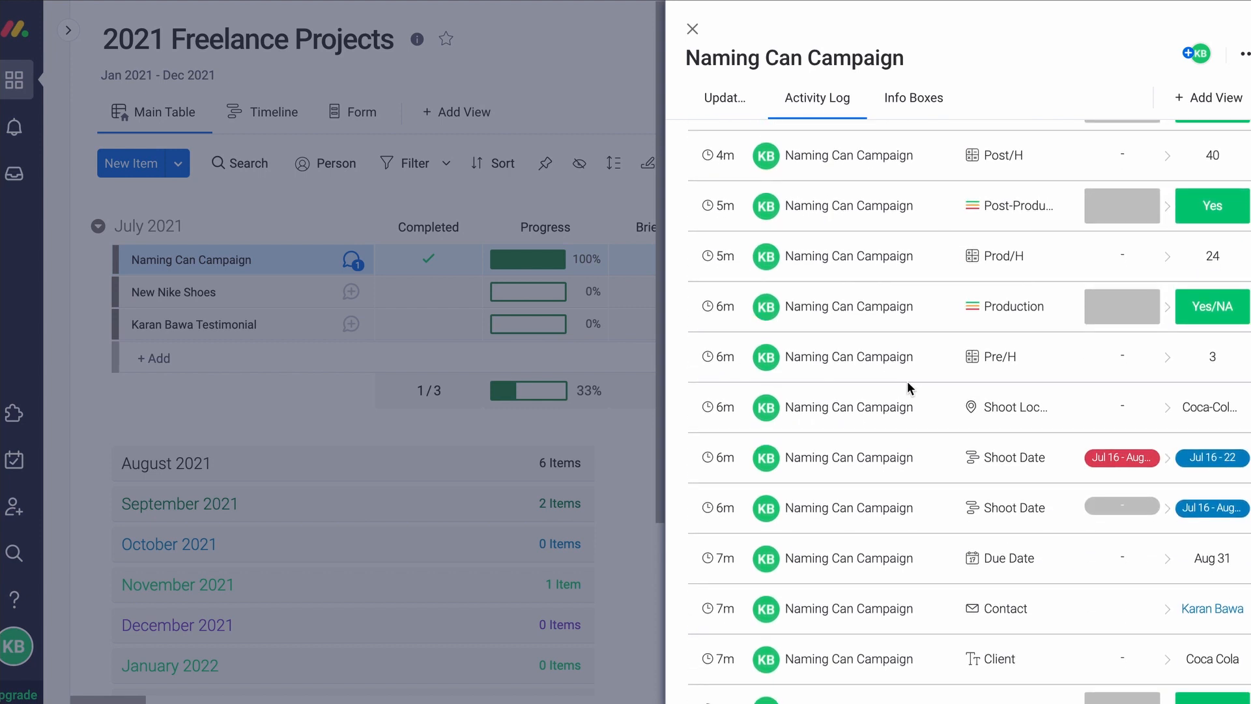
scroll(906, 387, down, 6)
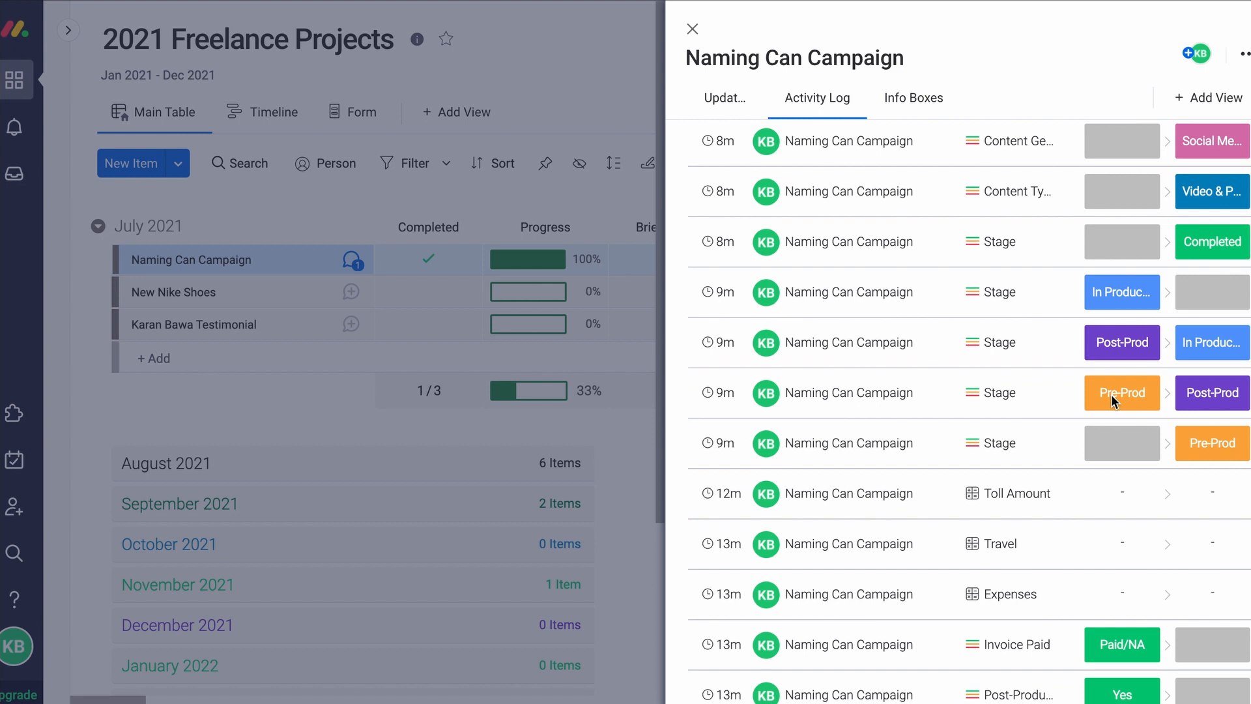
scroll(760, 378, up, 1)
scroll(761, 378, up, 10)
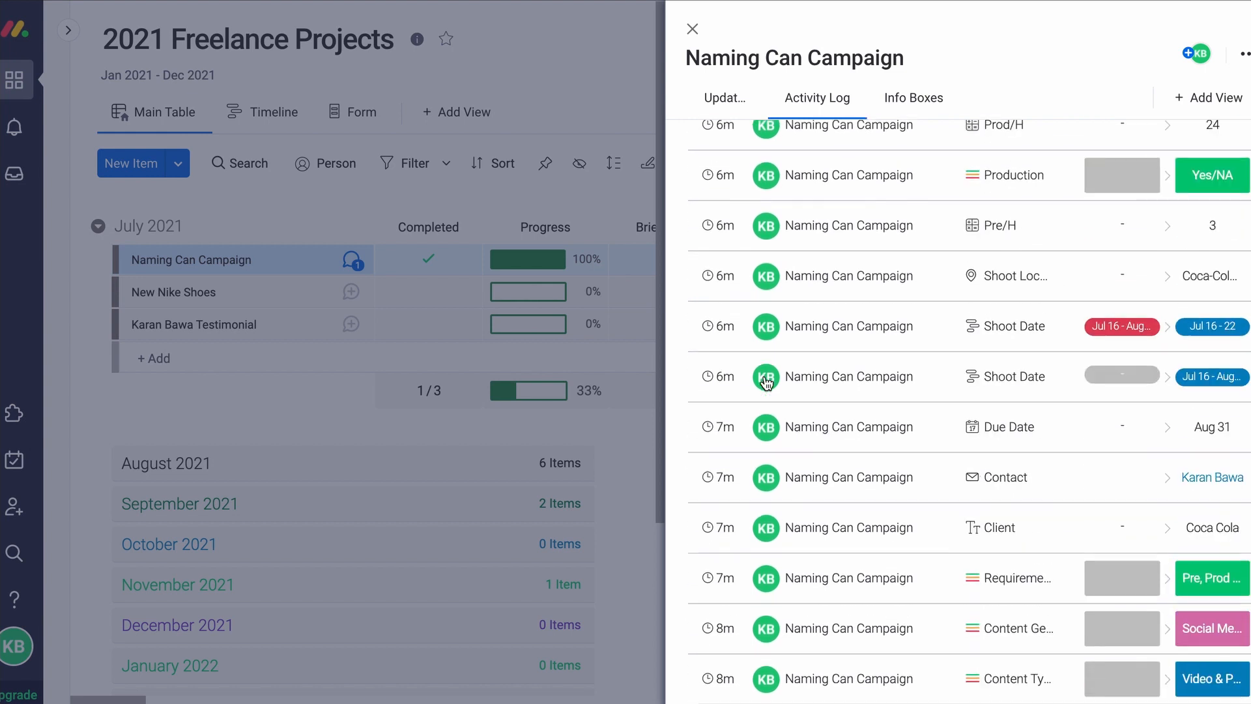
click(911, 98)
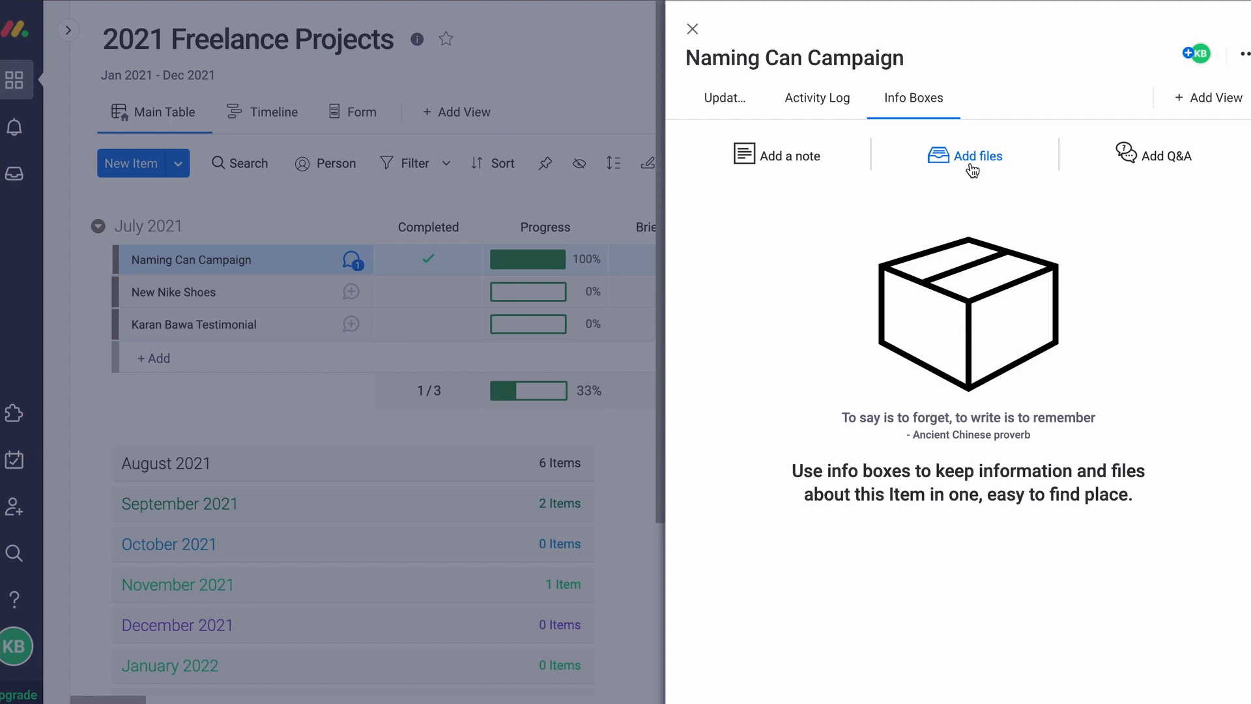
click(692, 29)
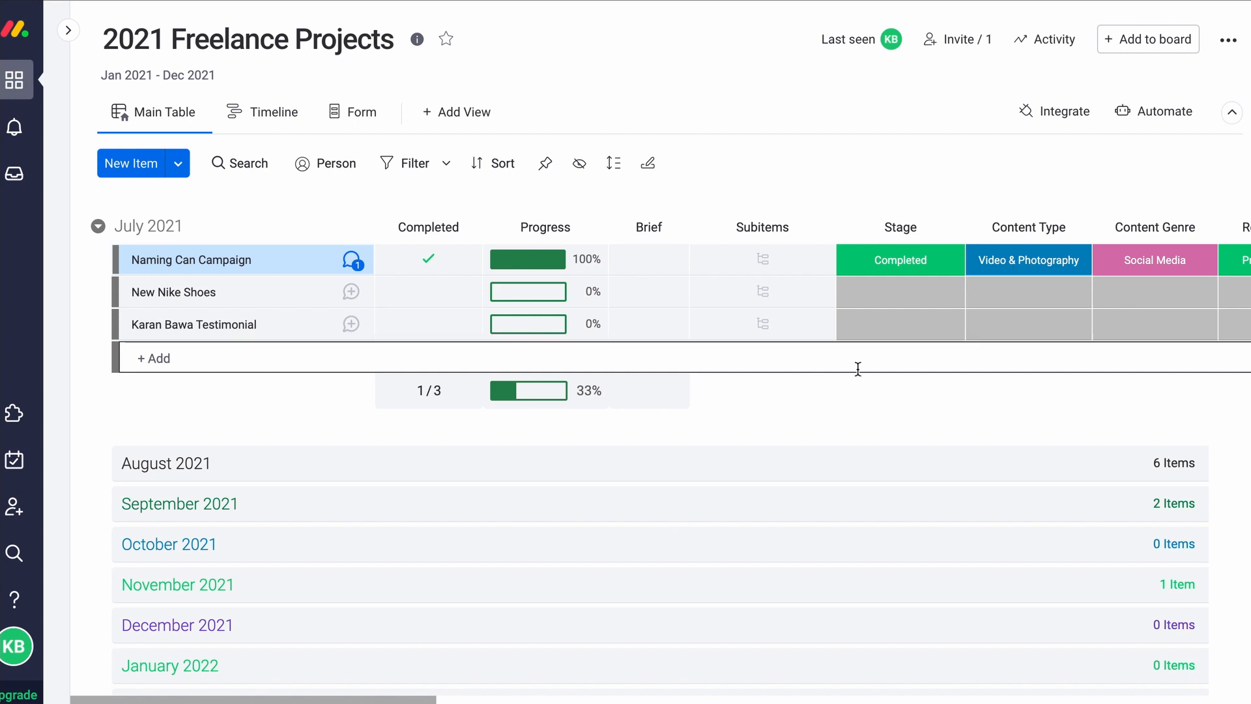
Scroll left and right across the 2021 Freelance Projects board columns to review them
scroll(857, 367, right, 2)
scroll(857, 369, right, 20)
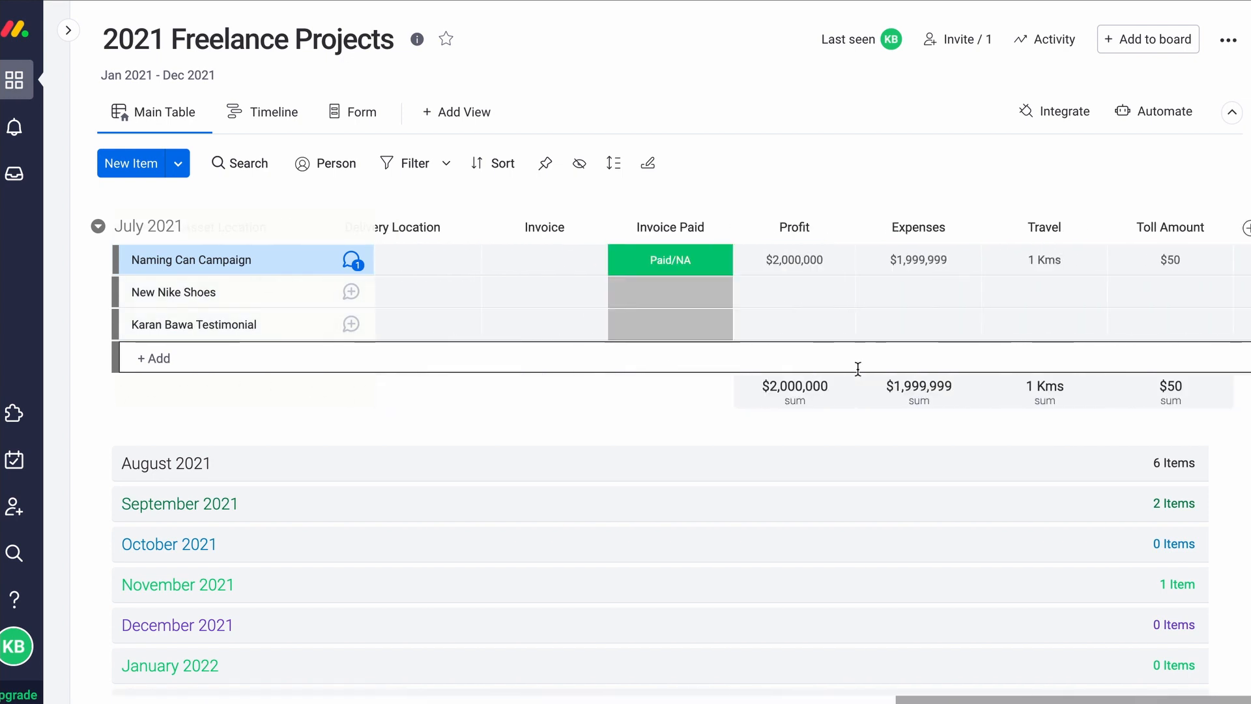
scroll(857, 369, left, 20)
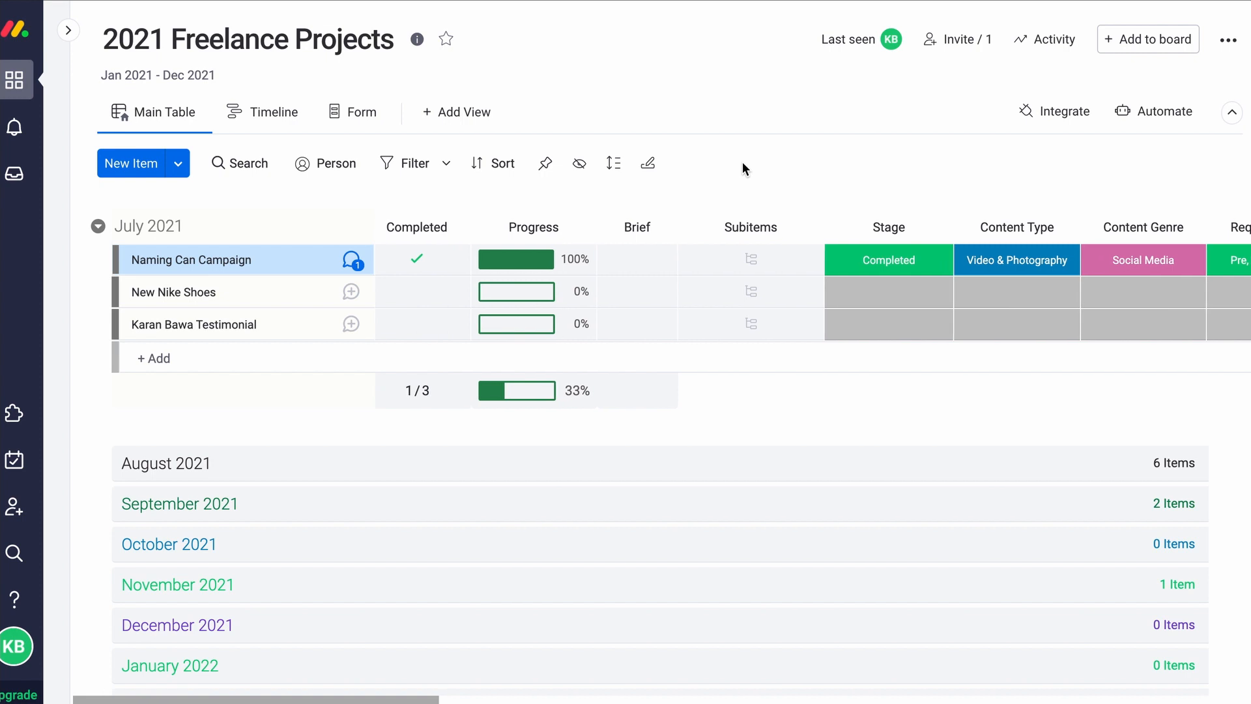
scroll(847, 254, right, 1)
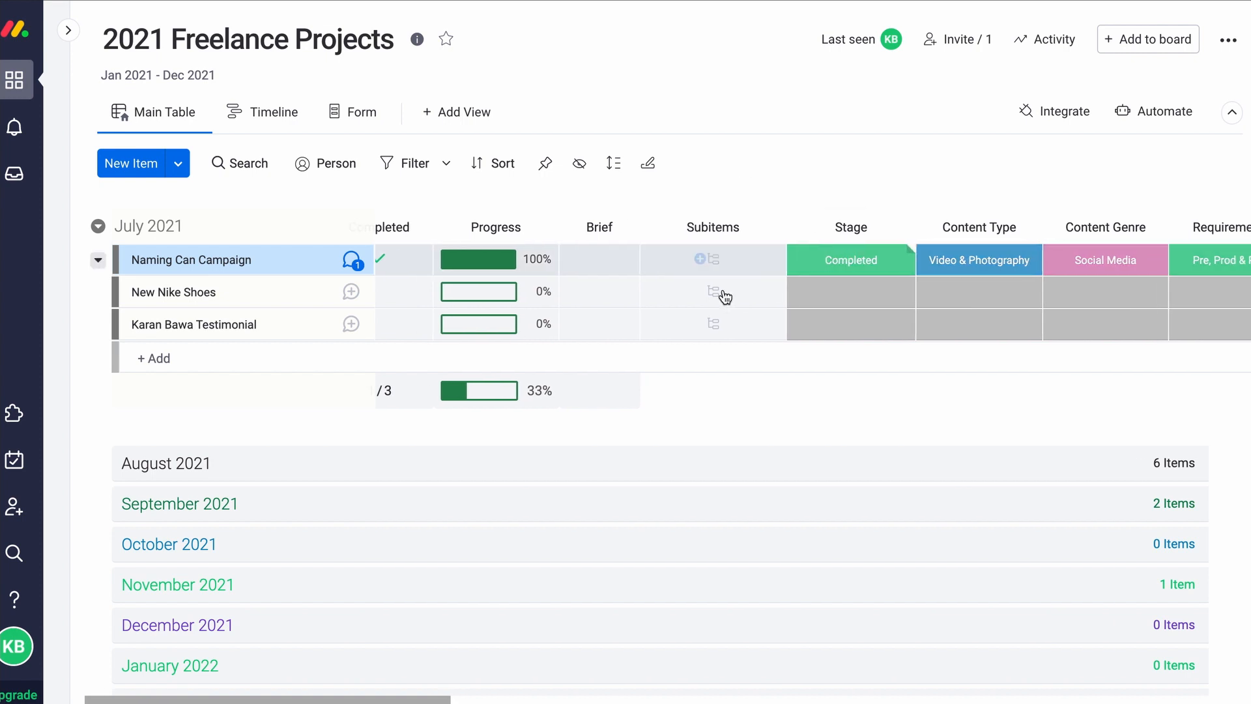
scroll(755, 286, right, 5)
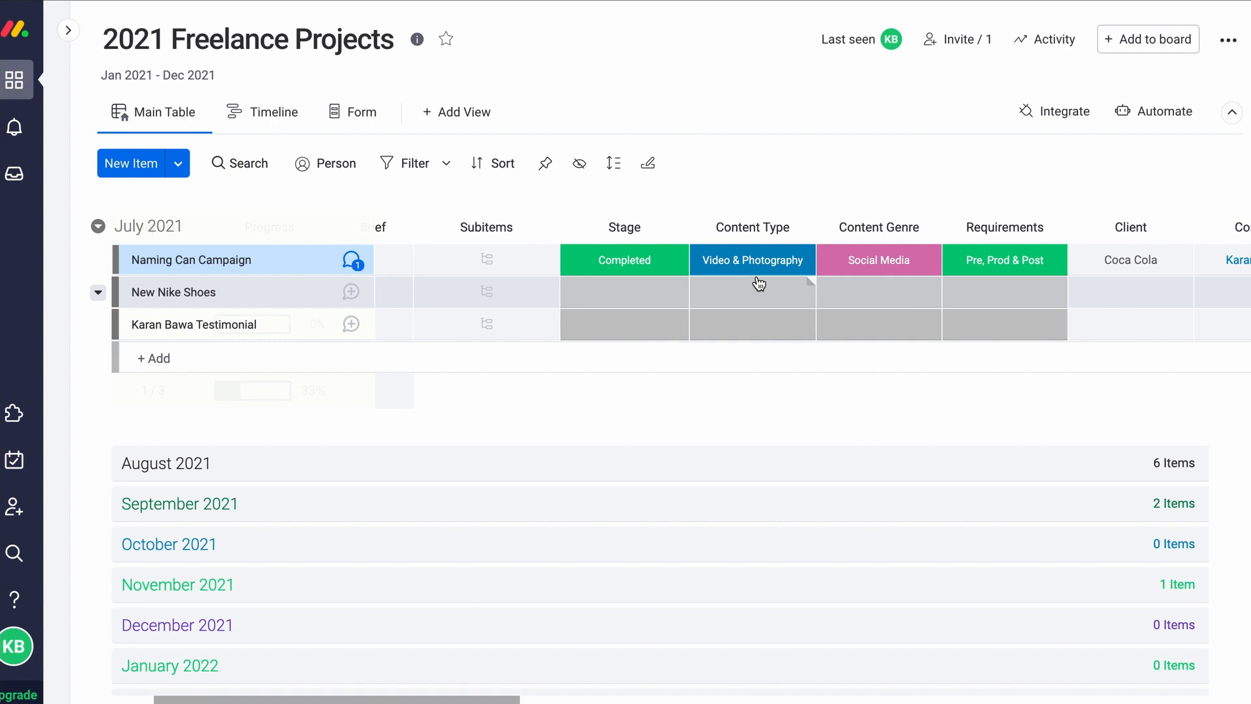
scroll(782, 325, left, 6)
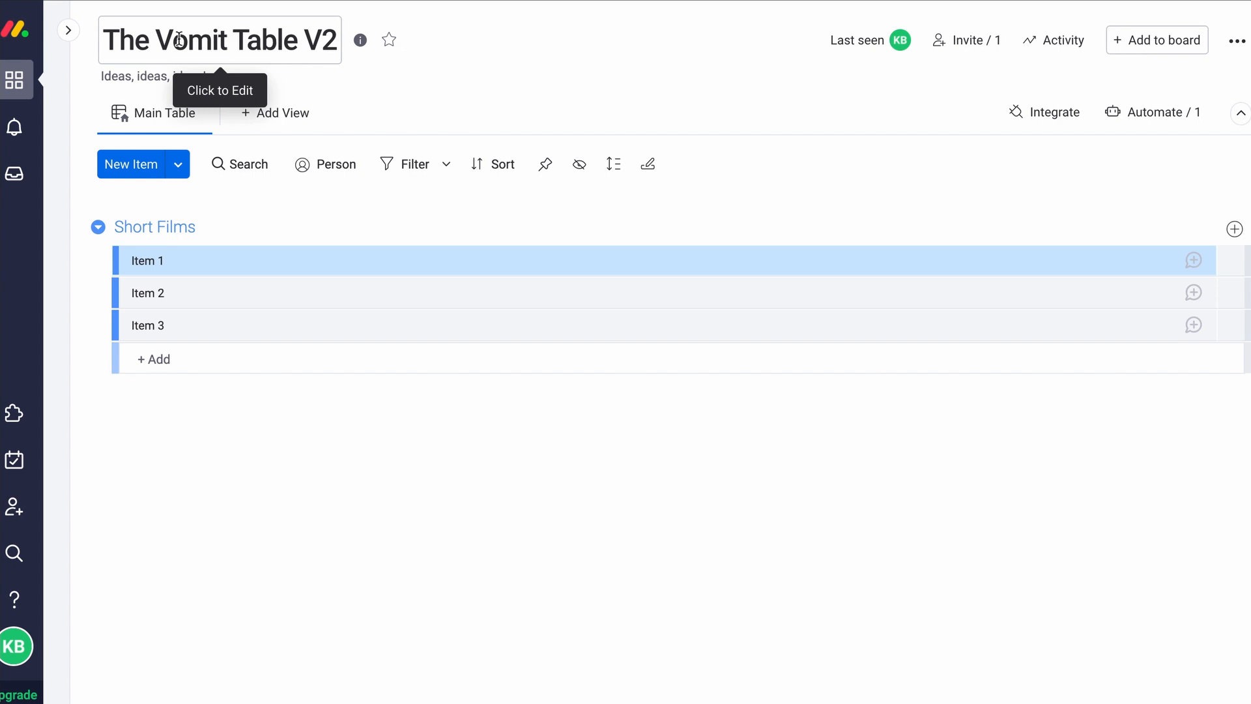
Review the board title and description of The Vomit Table V2
click(202, 38)
click(389, 79)
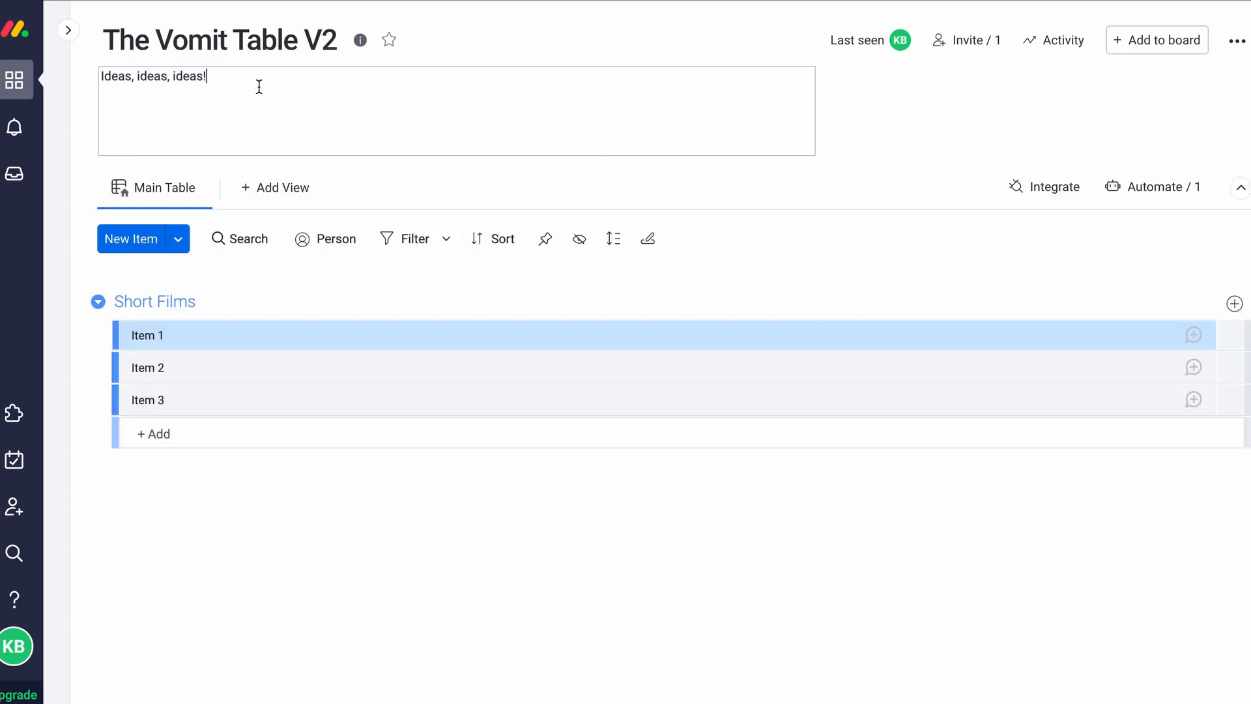
drag(295, 77, 75, 85)
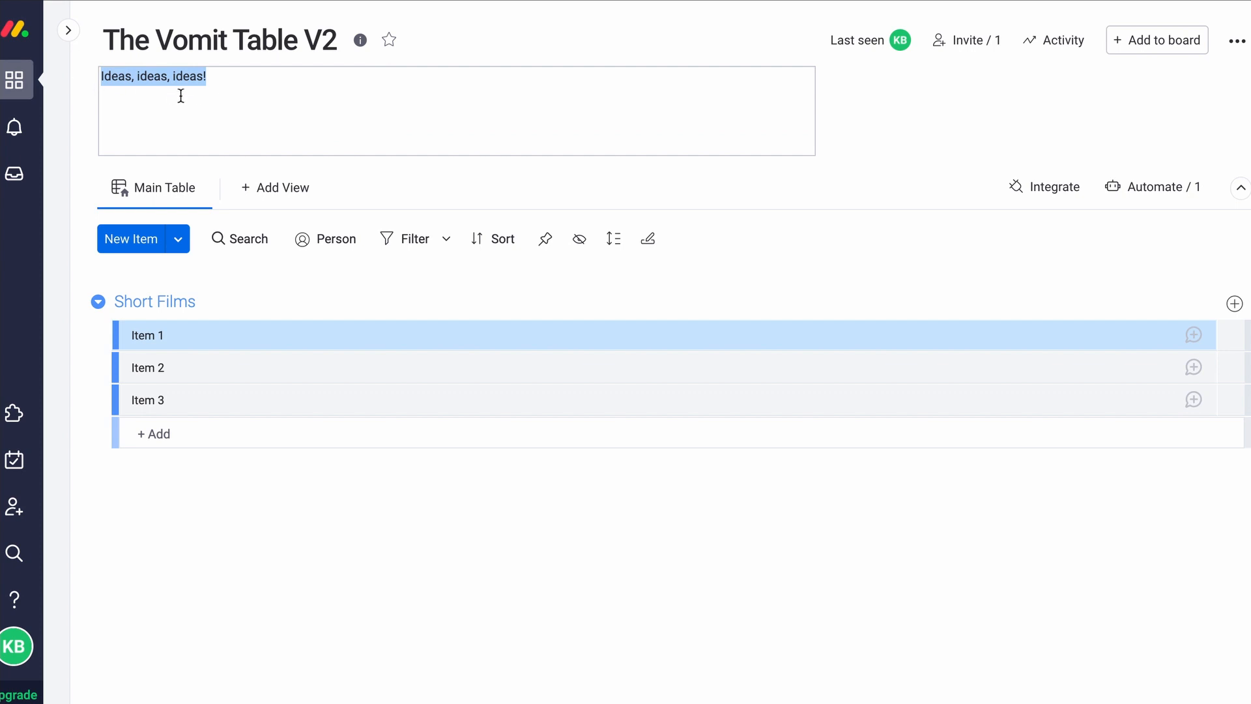
click(876, 118)
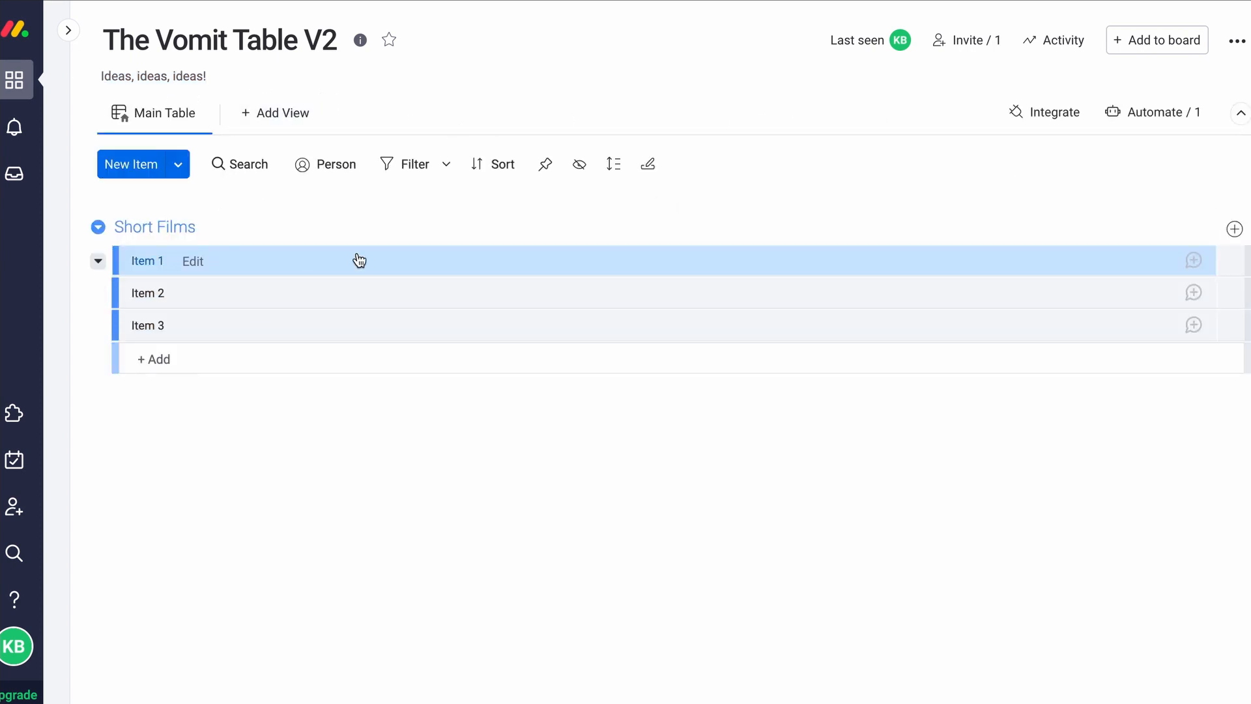
Retype the group title as 'Short Films'
click(152, 220)
drag(254, 227, 90, 221)
key(BackSpace)
text(Short Films)
key(Return)
Rename Item 1 to 'Baked Beams'
click(194, 262)
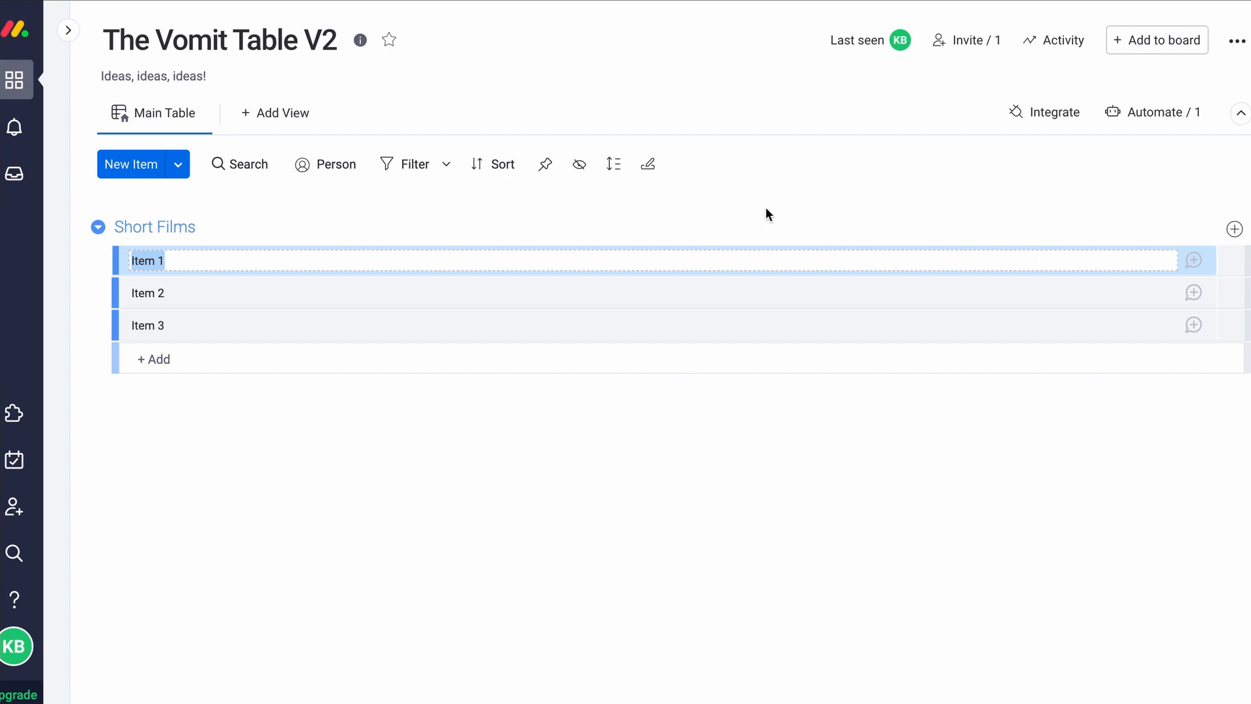
text(Baked Beams)
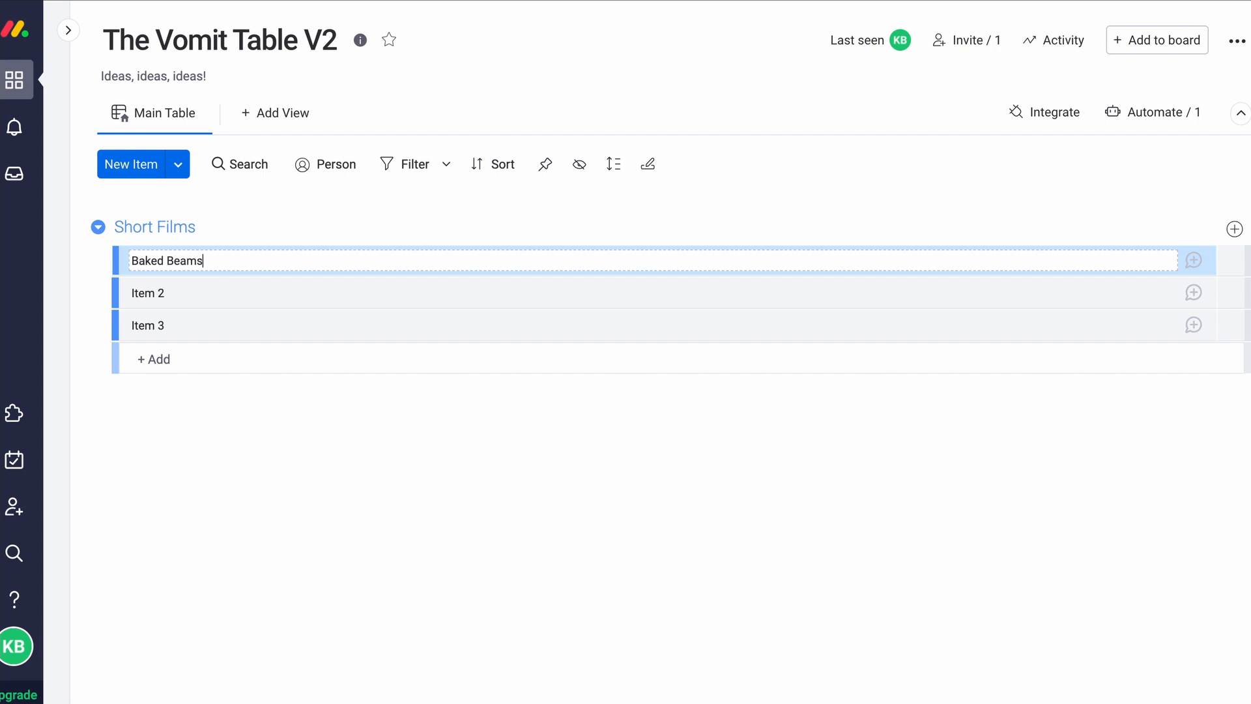
key(Return)
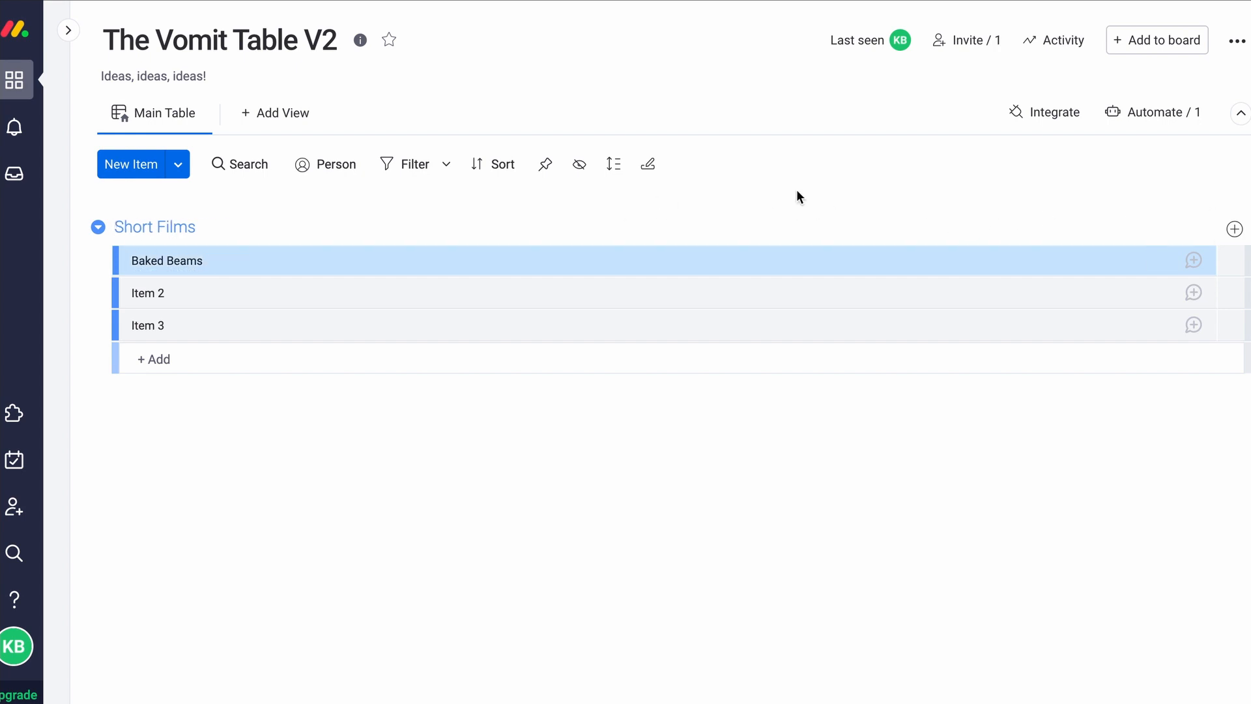
mouse_move(176, 260)
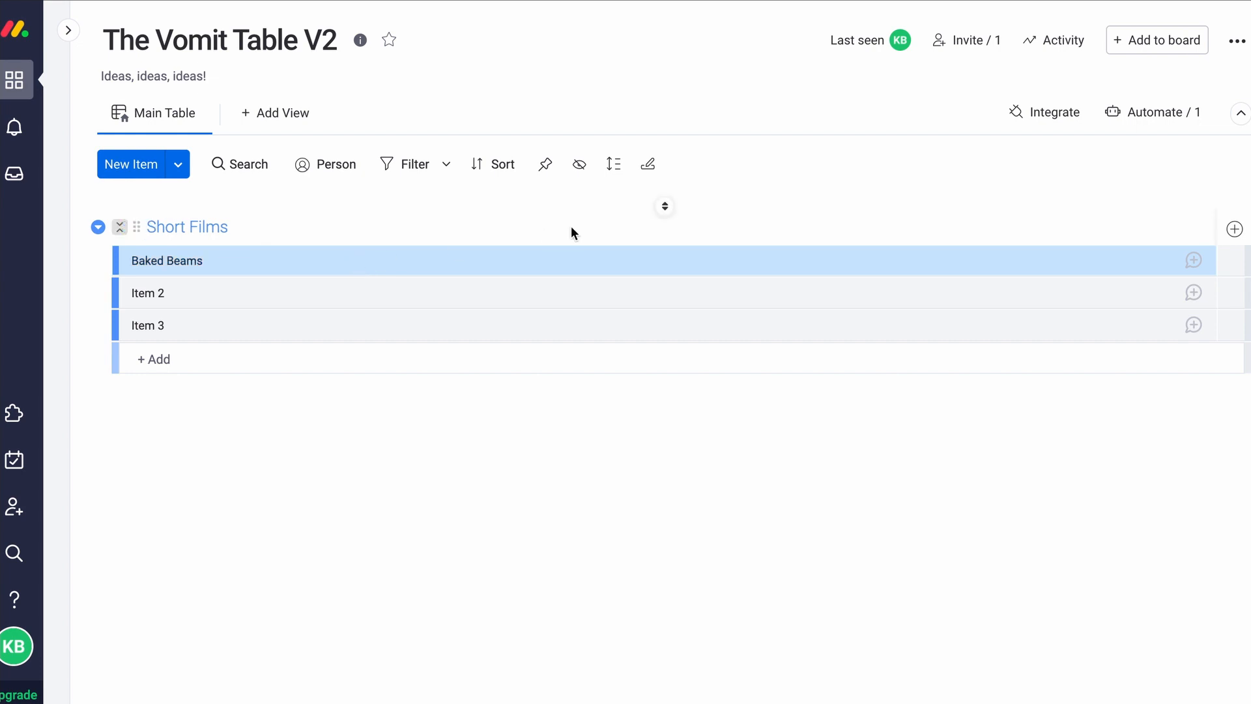
Add a Status column to the Short Films group and rename it 'Genre'
click(1233, 230)
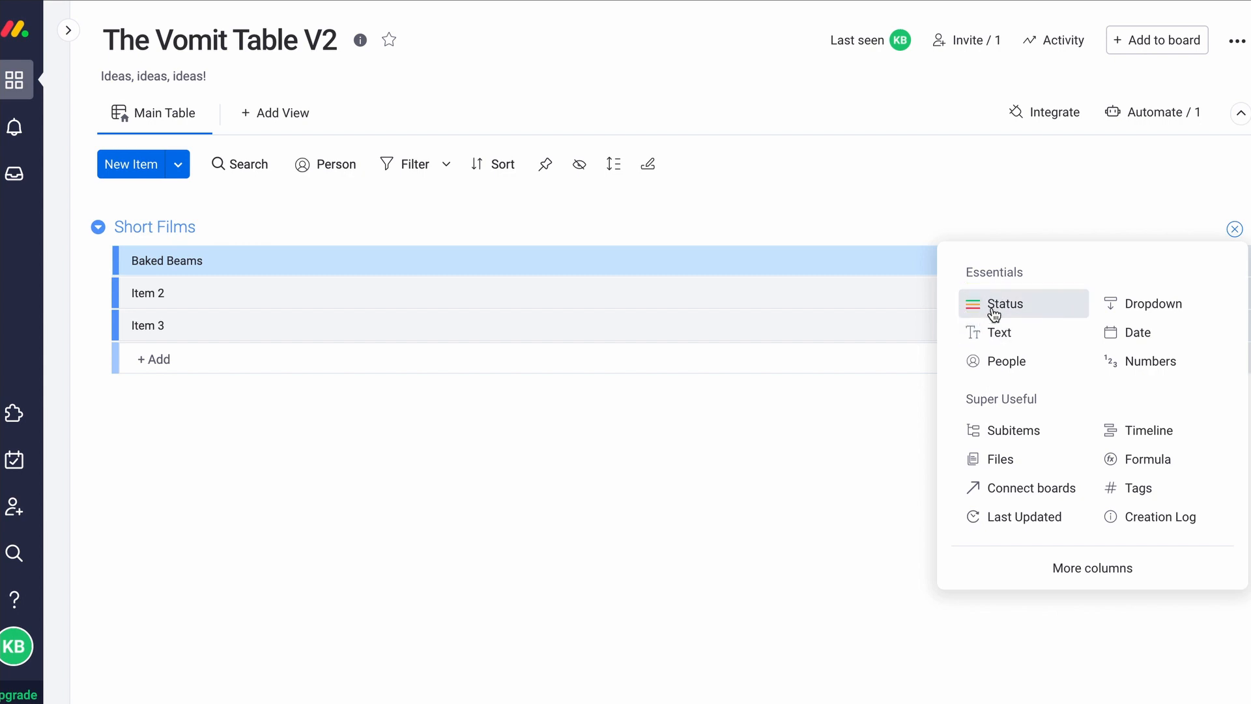
click(1020, 316)
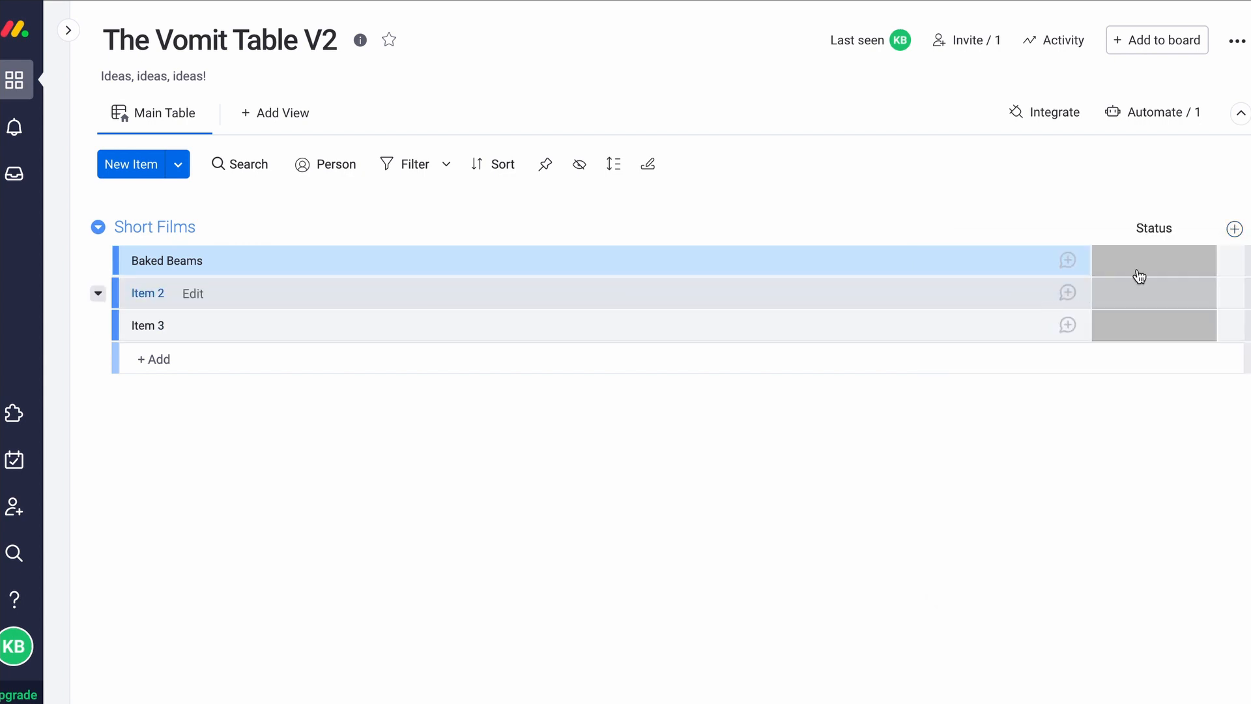
click(1149, 262)
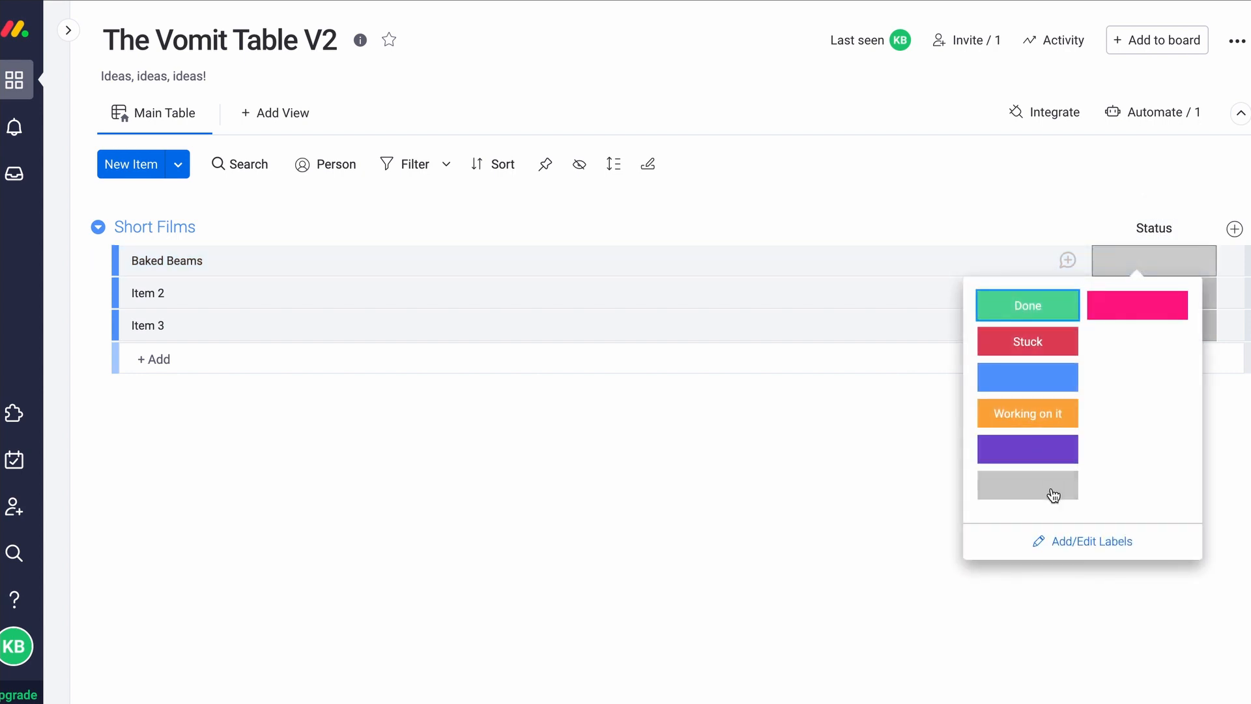
click(1085, 541)
click(1053, 311)
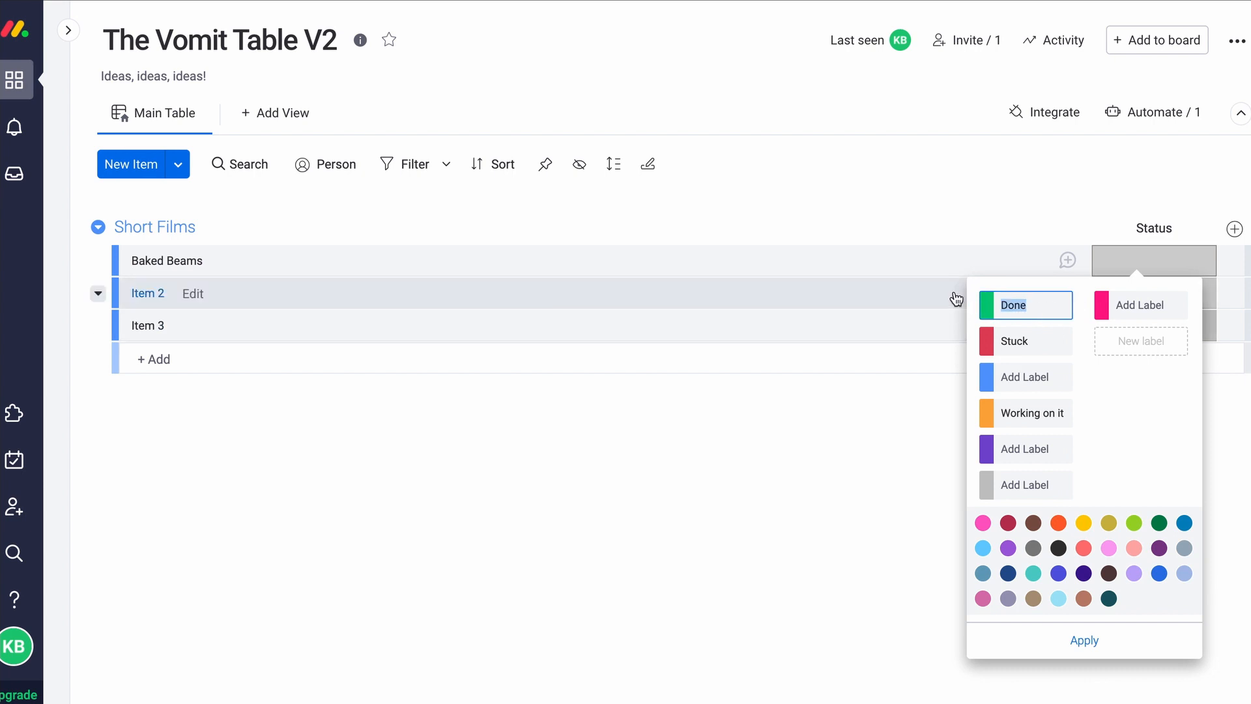
click(1158, 217)
click(1160, 229)
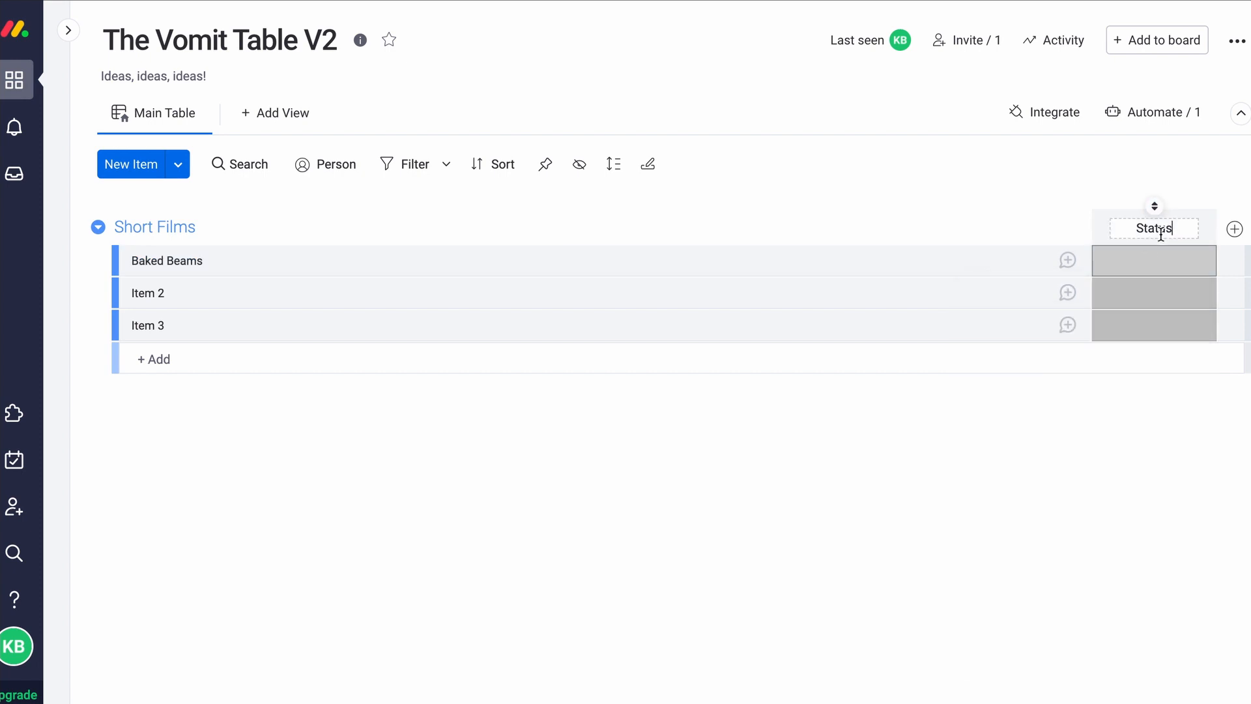
key(ctrl+a)
text(Genre)
key(Return)
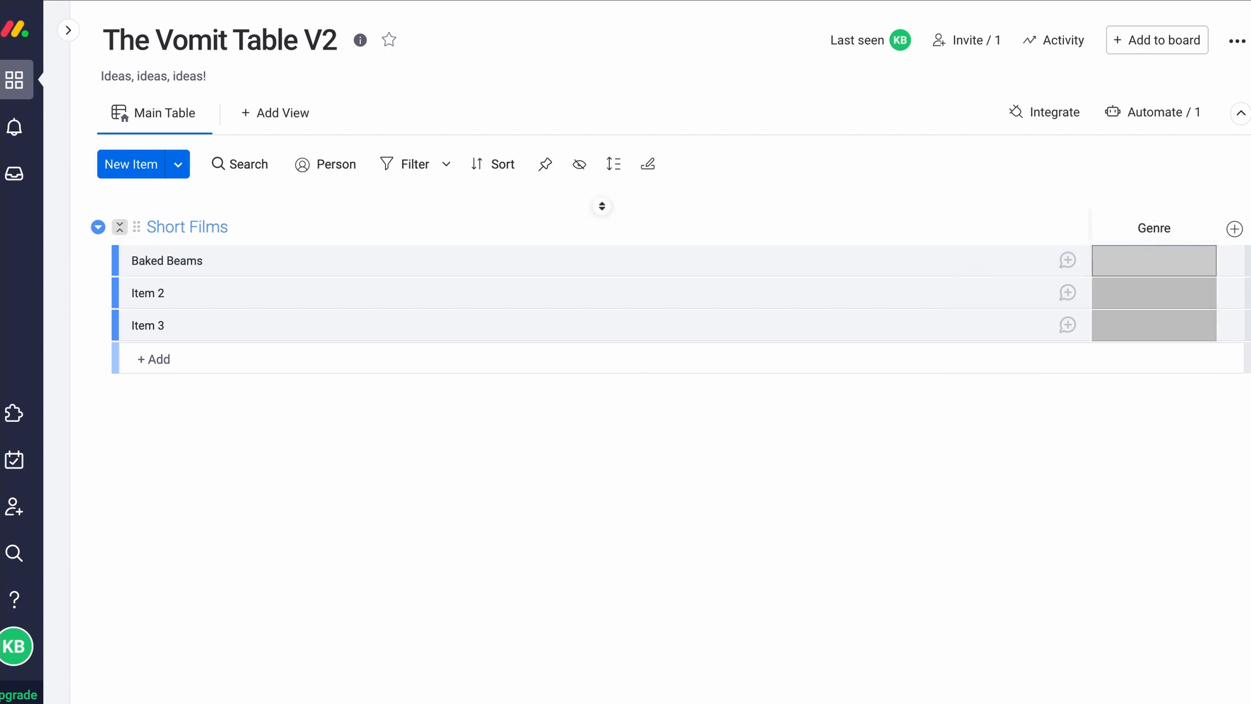
Rename the Genre labels to Sci Fi and Horror and name the blue label Rom Com
click(1154, 260)
click(1081, 542)
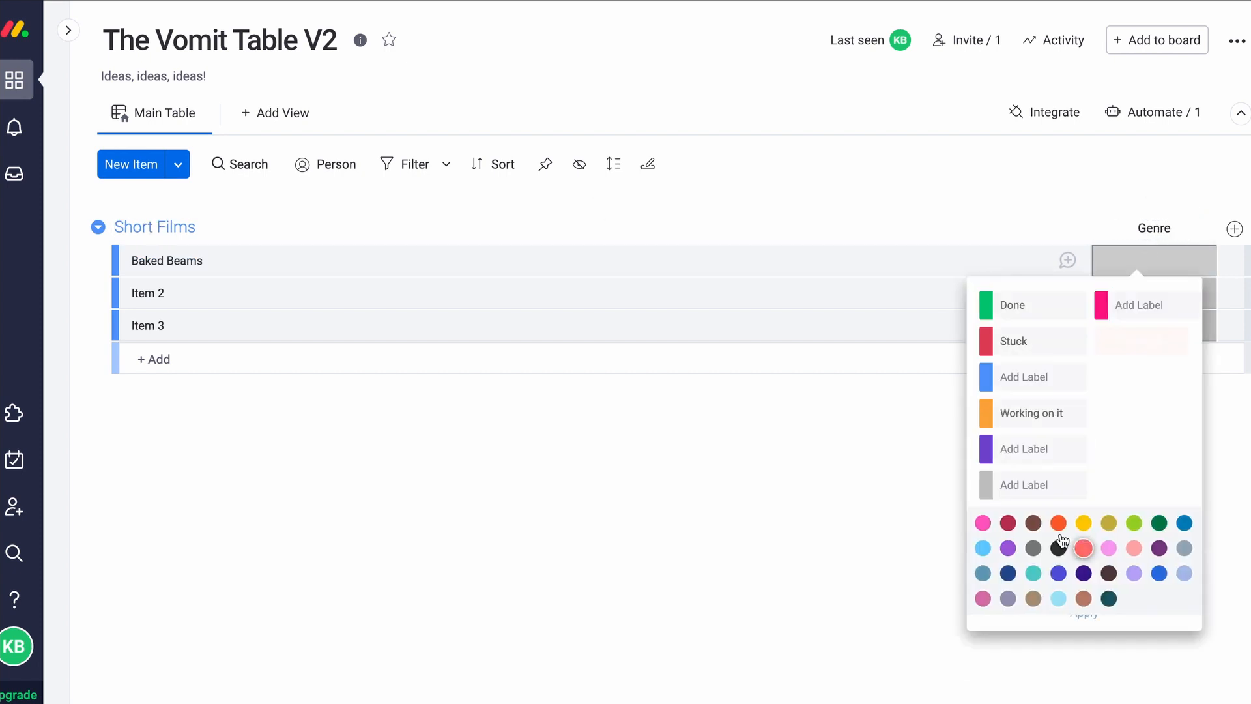
click(1020, 304)
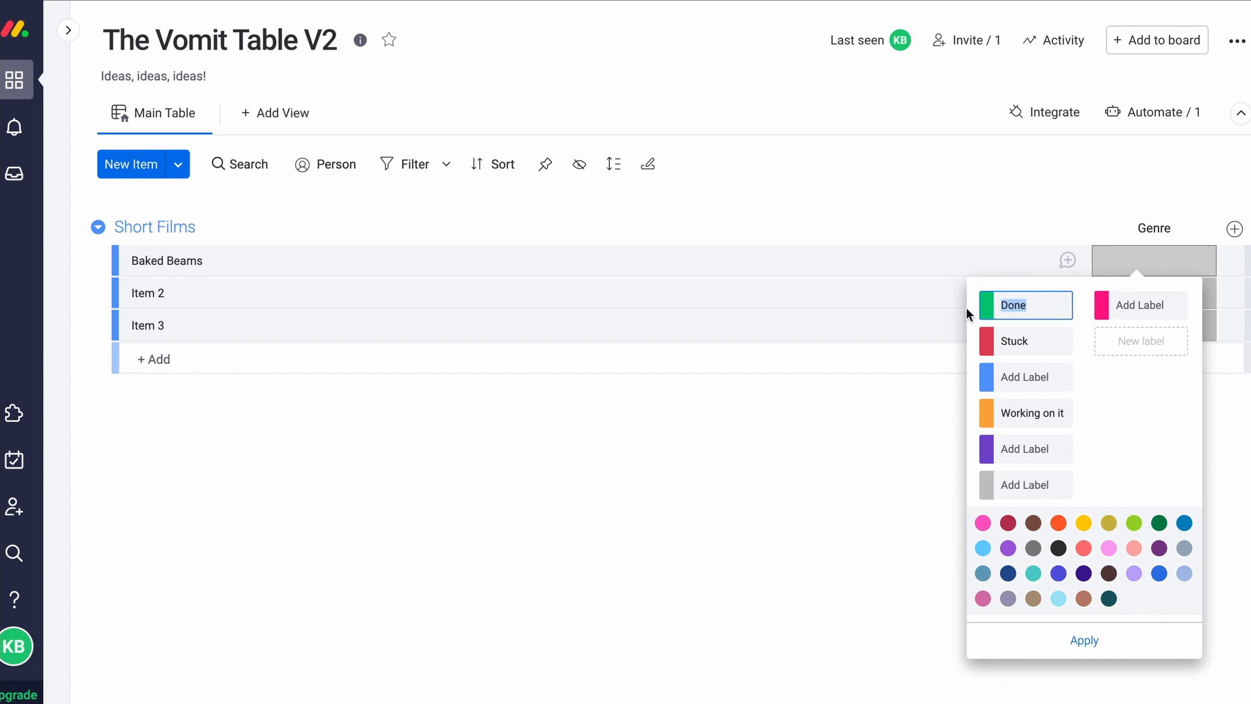
text(Sci Fi)
key(Tab)
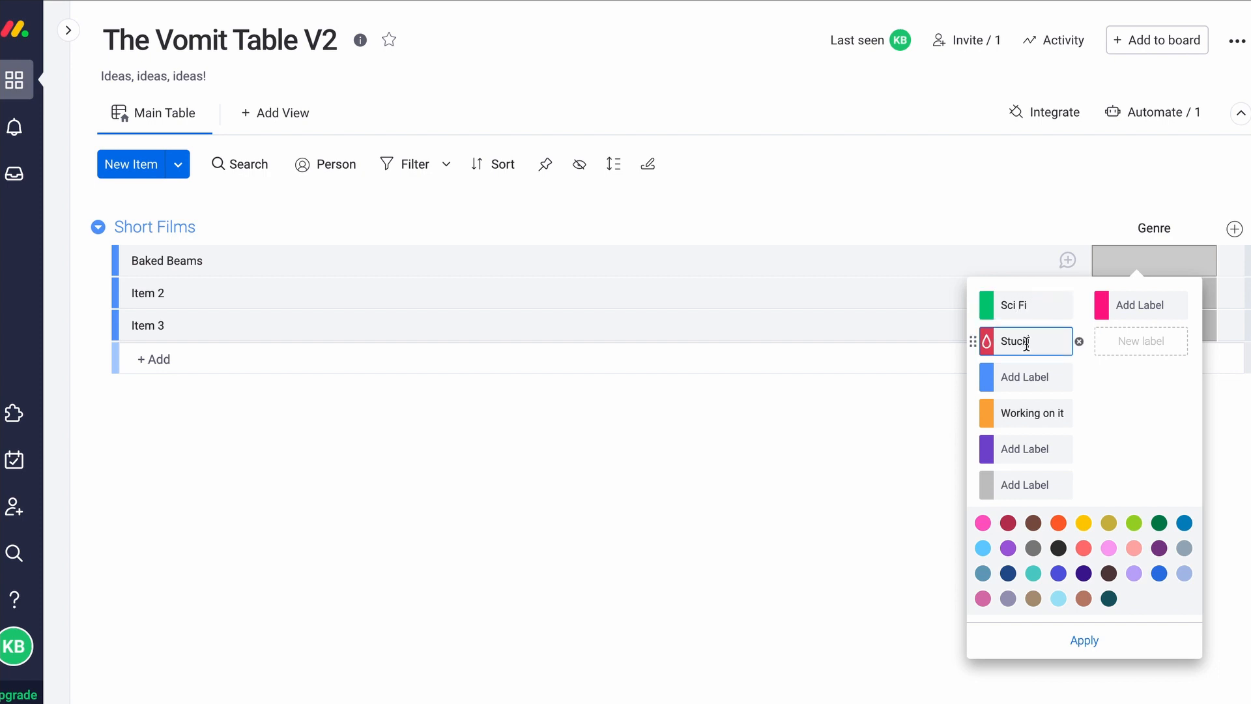
text(Horror)
click(999, 377)
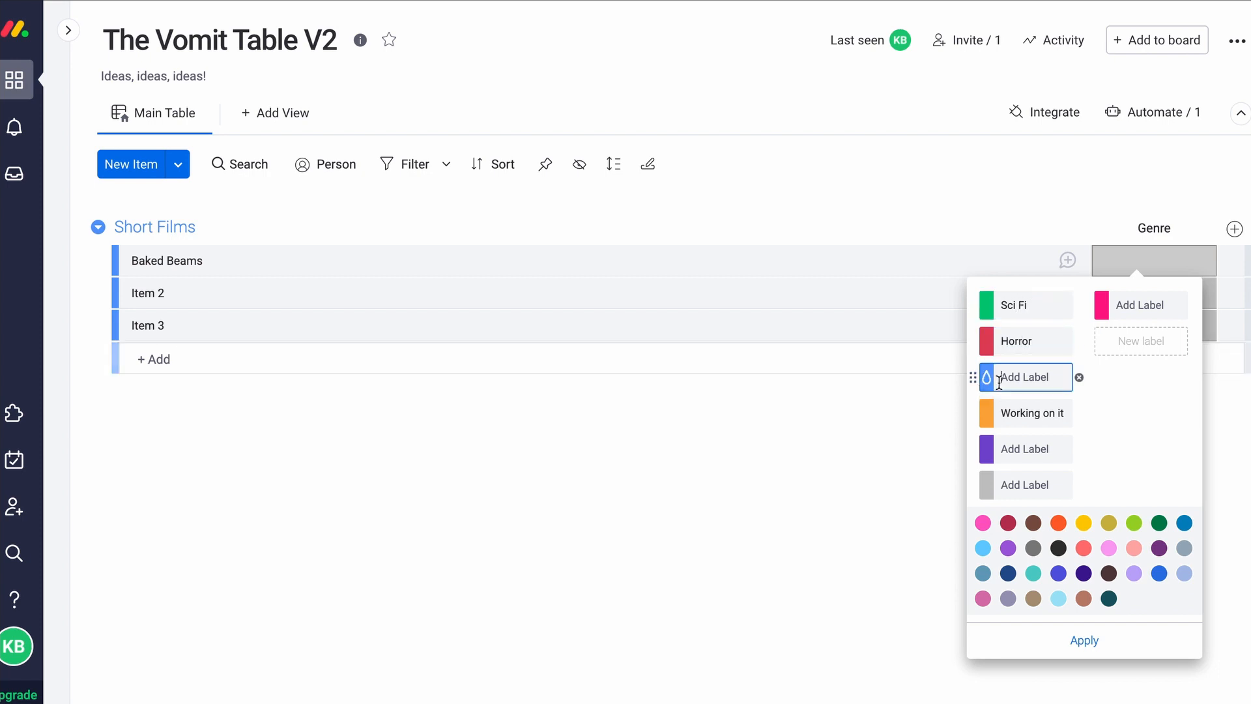
text(Rom Com)
Rename 'Working on it' to Action and name the purple label Thriller
click(1023, 412)
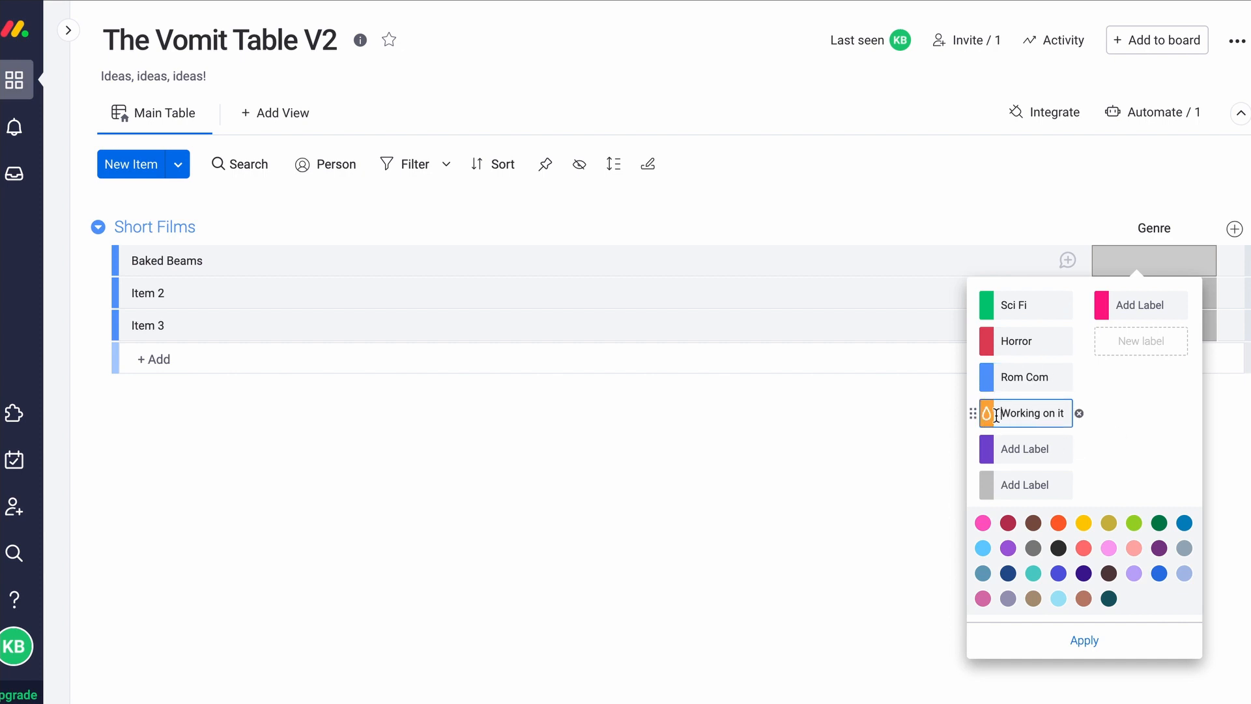
drag(995, 413, 1096, 432)
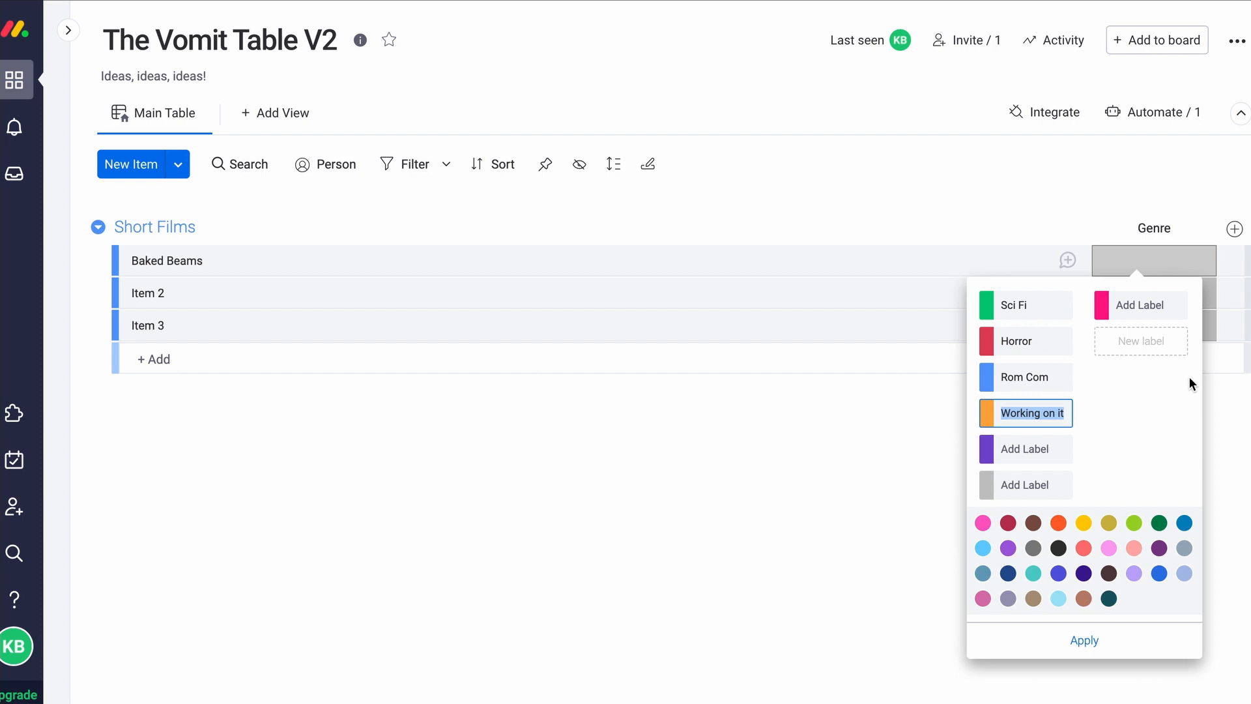
text(Action)
click(1043, 448)
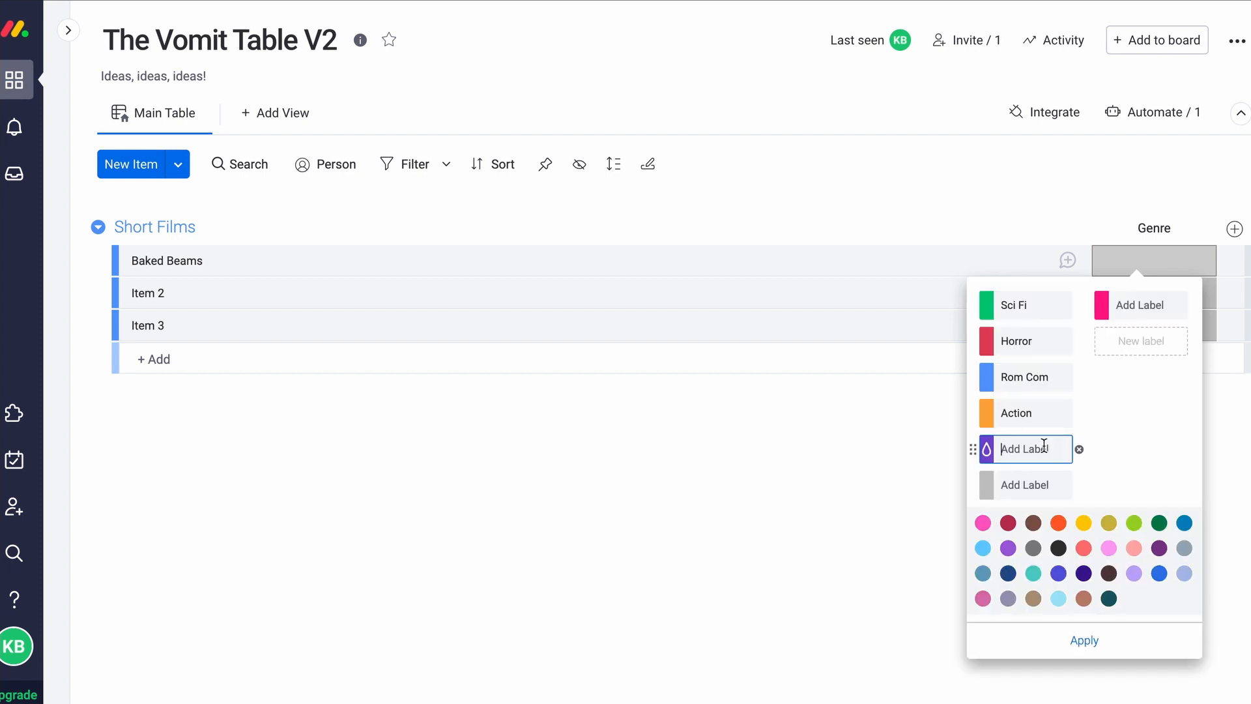
text(Thriller)
key(Return)
click(867, 508)
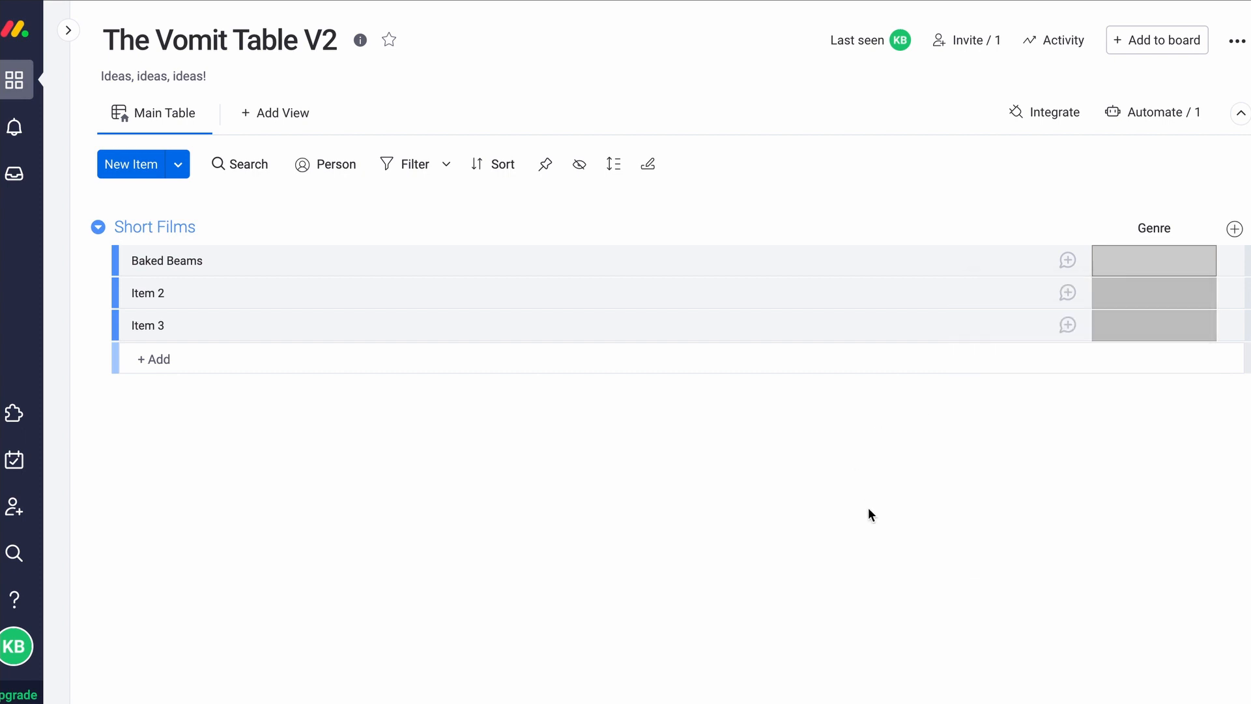
Add a new Status column beside Genre titled 'Sub Genre'
click(1234, 229)
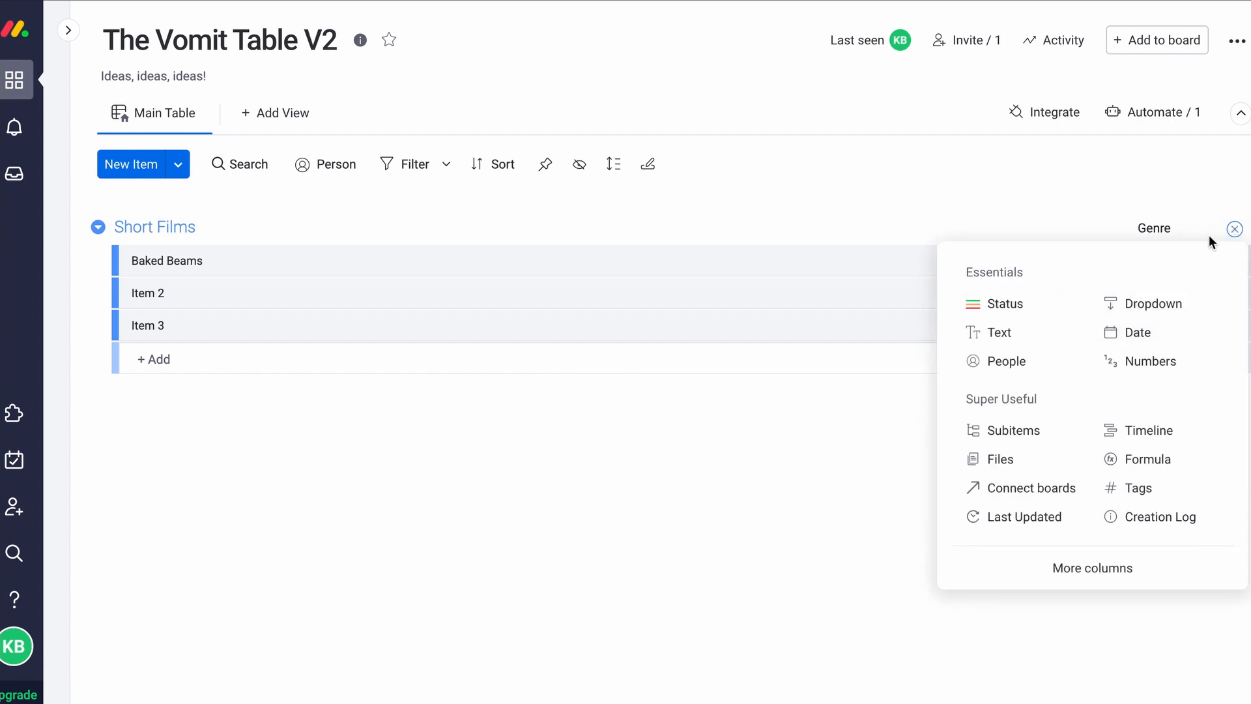
click(1024, 307)
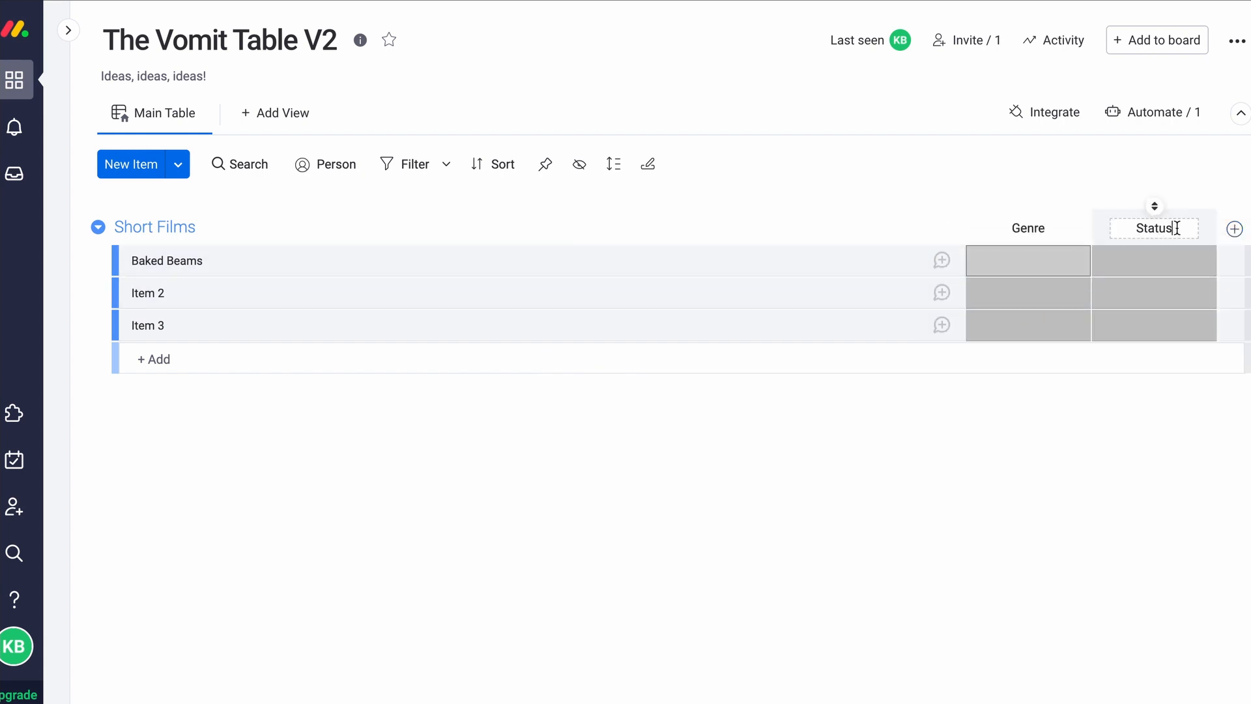
text(Sub Grn)
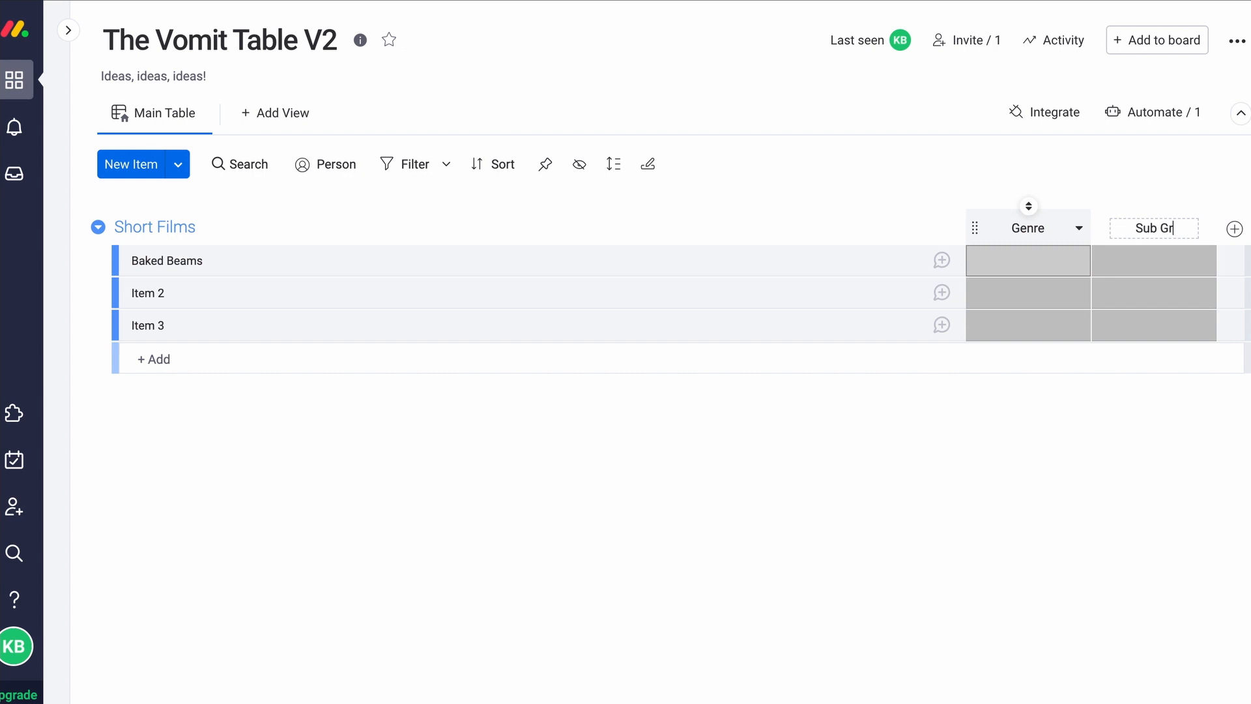
key(BackSpace)
key(BackSpace)
text(enre)
key(Return)
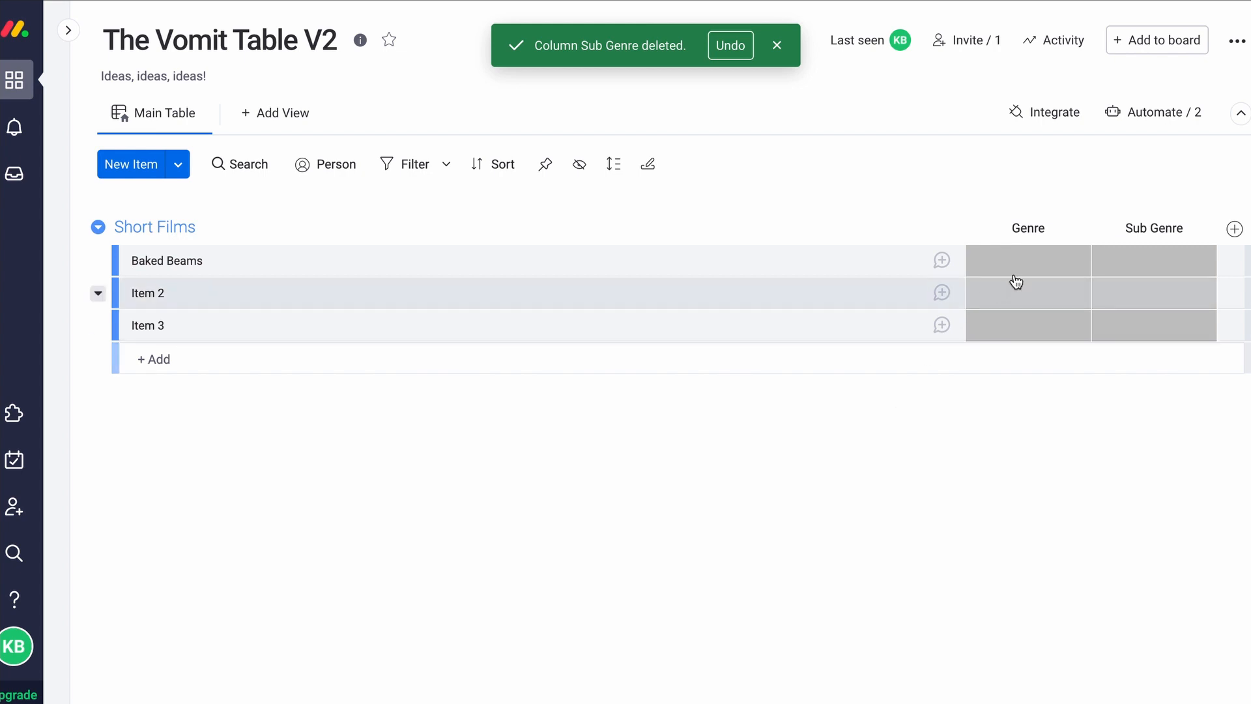
Set Baked Beams' Genre to Sci Fi and its Sub Genre to a new pink Comedy label
click(1033, 260)
click(995, 306)
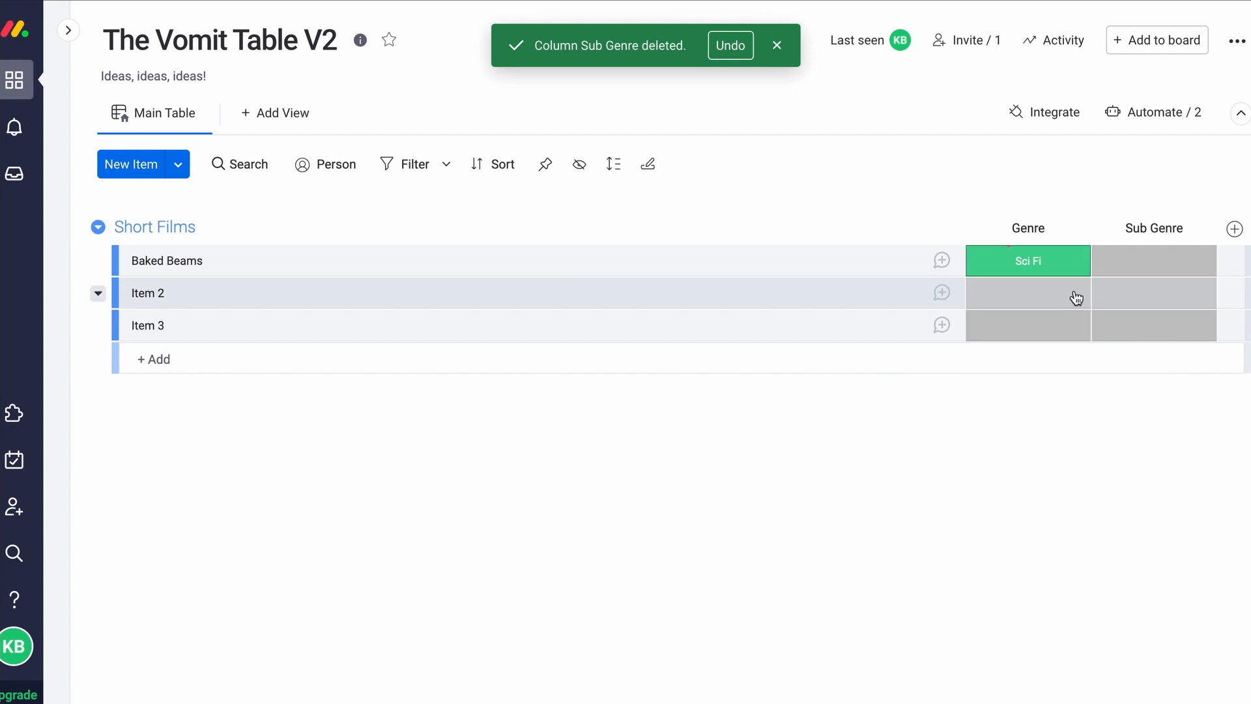
click(1163, 262)
click(1065, 541)
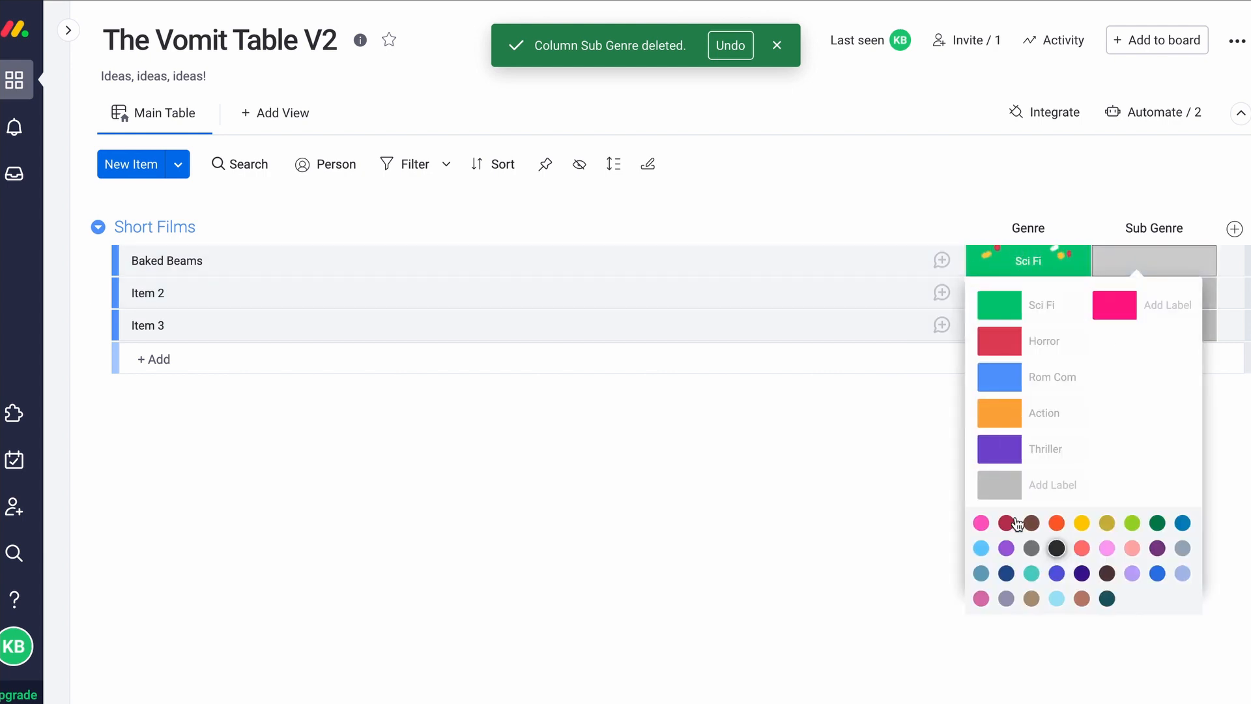
click(1141, 303)
text(Comedy)
key(Return)
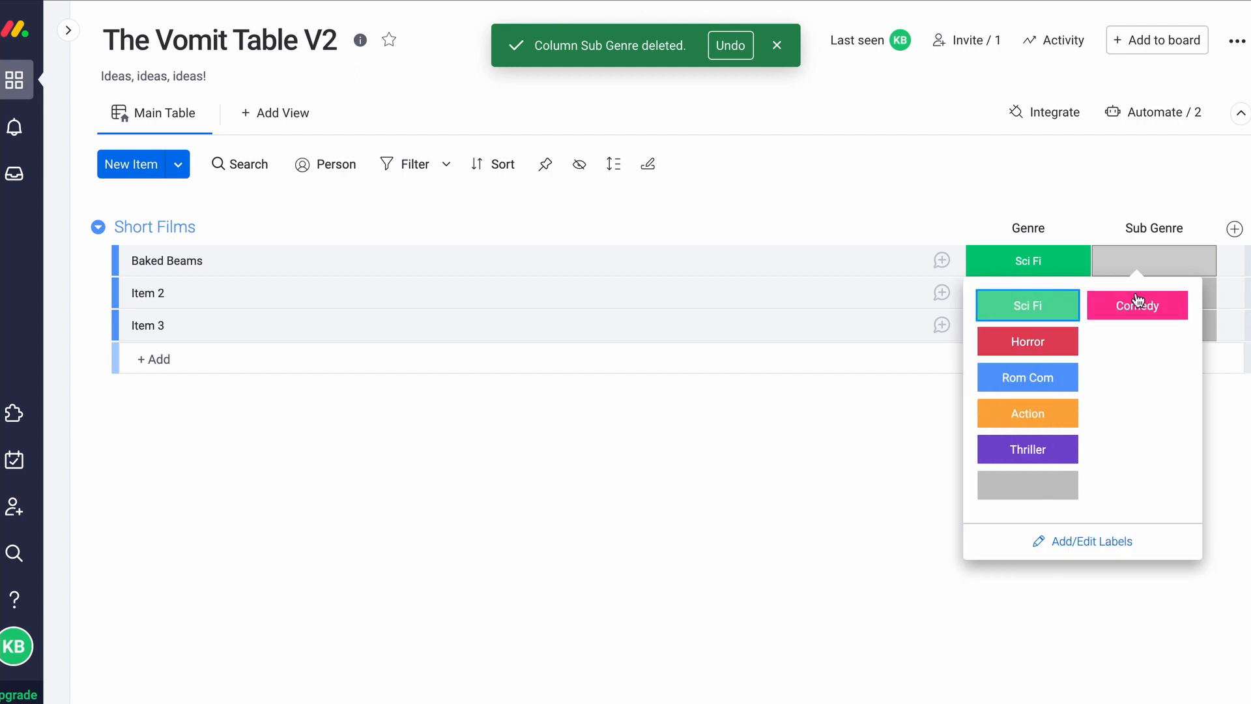
click(1136, 303)
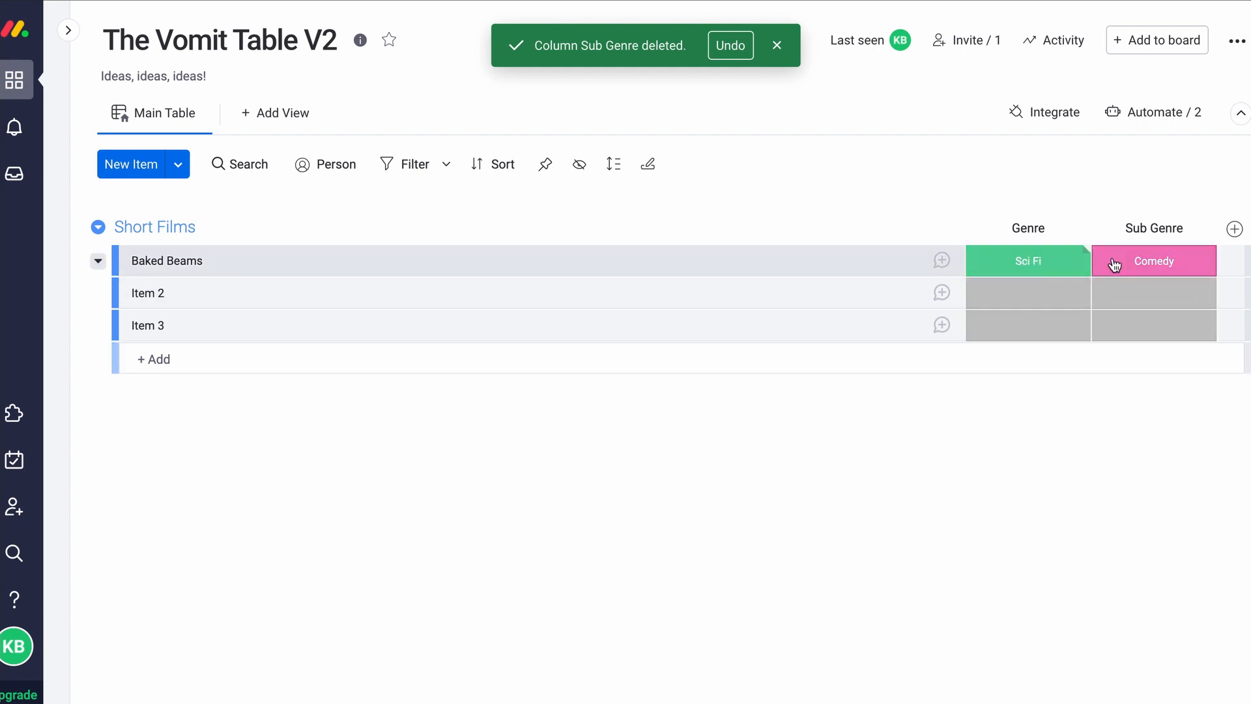
click(1232, 238)
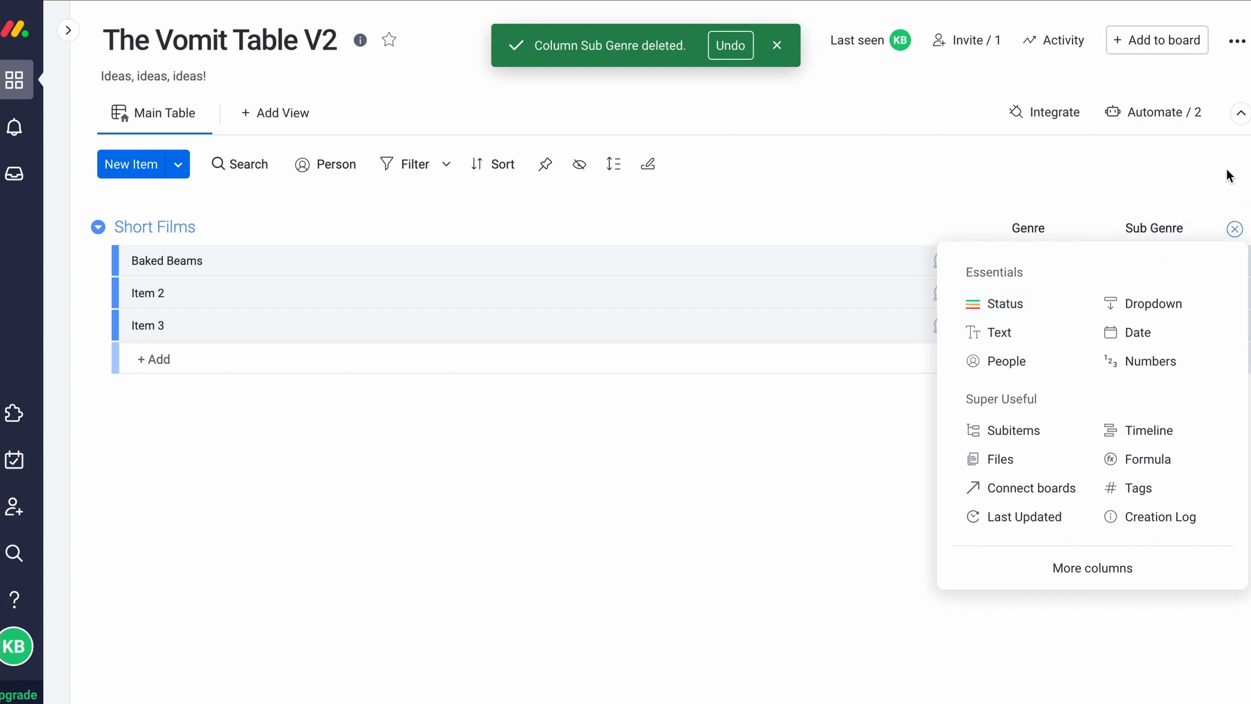
Move the Why column ahead of How and enter 'Small Skywalker' in Baked Beams' Who cell
click(1237, 233)
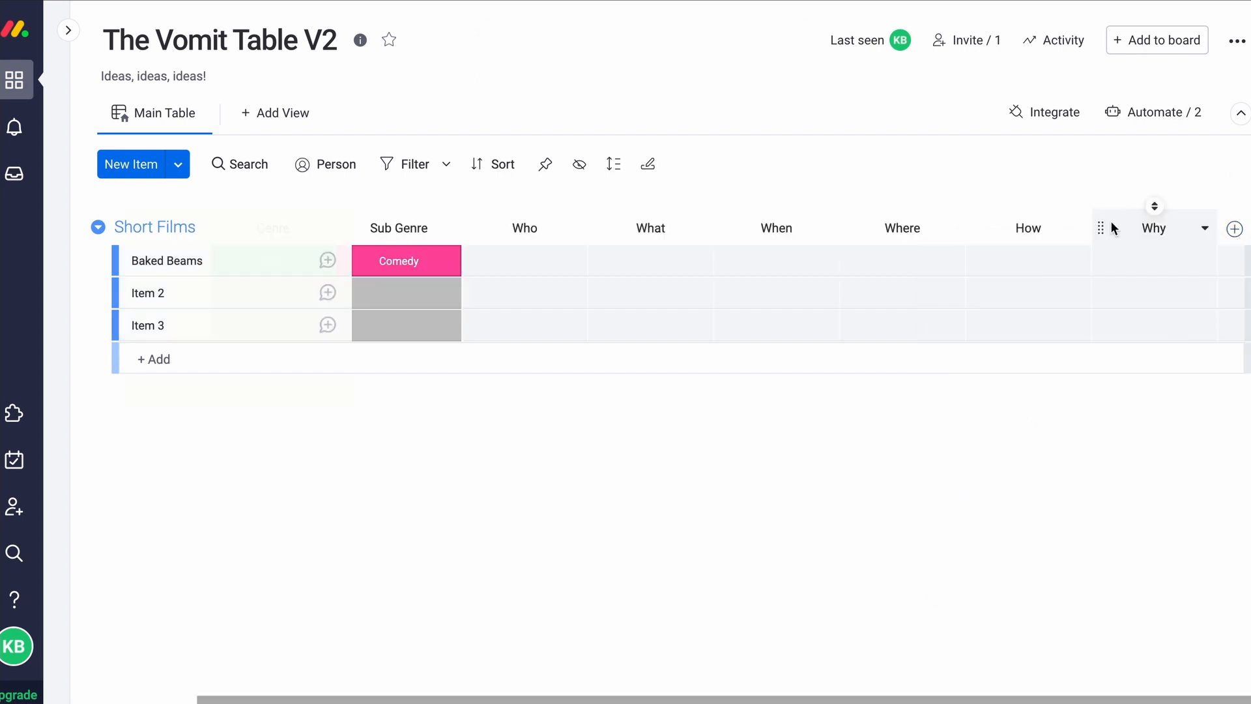
drag(1111, 227, 1002, 232)
scroll(521, 263, left, 3)
click(674, 267)
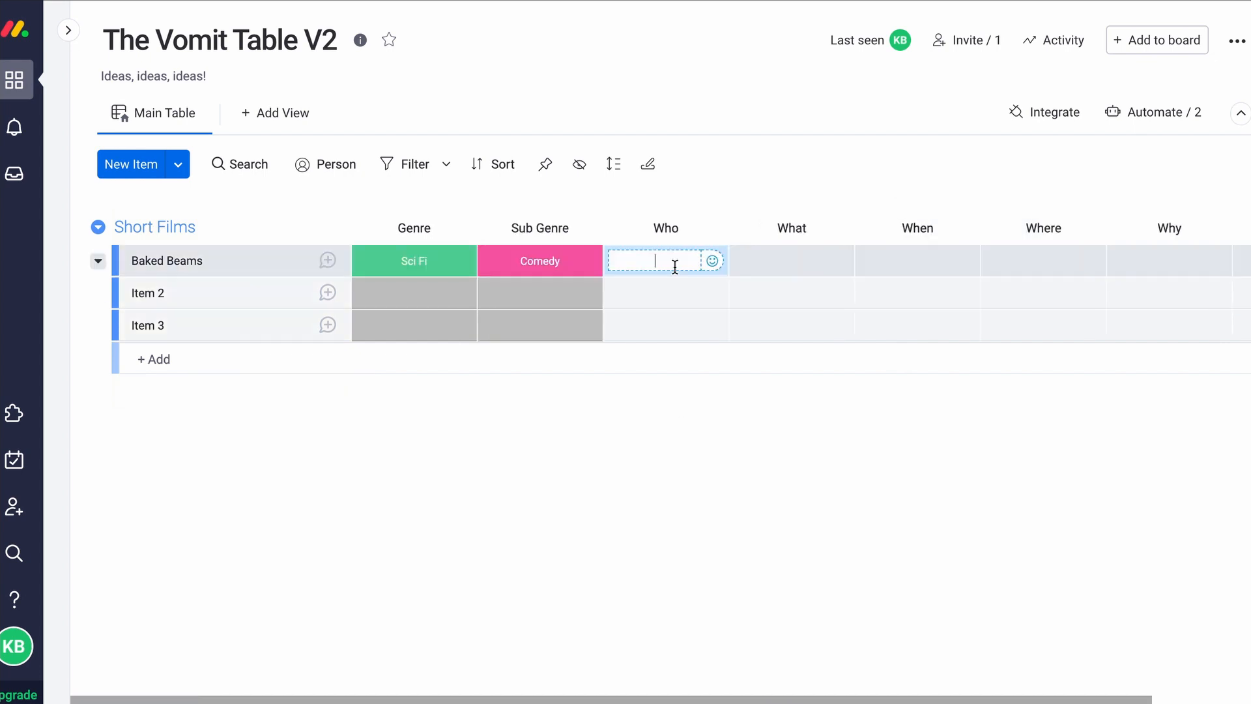
text(Small Skywalker)
key(Return)
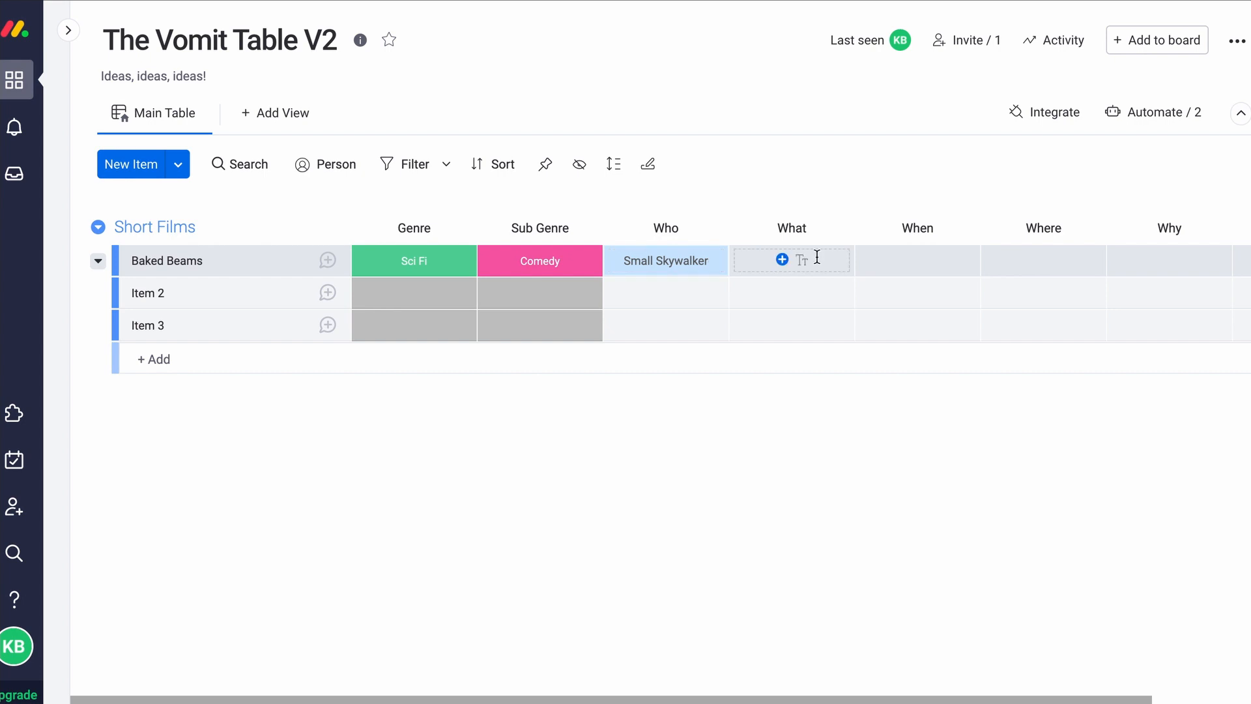
Describe in the What cell his attempt to open a baked beans can with a lightsaber
click(808, 260)
text(Tries to )
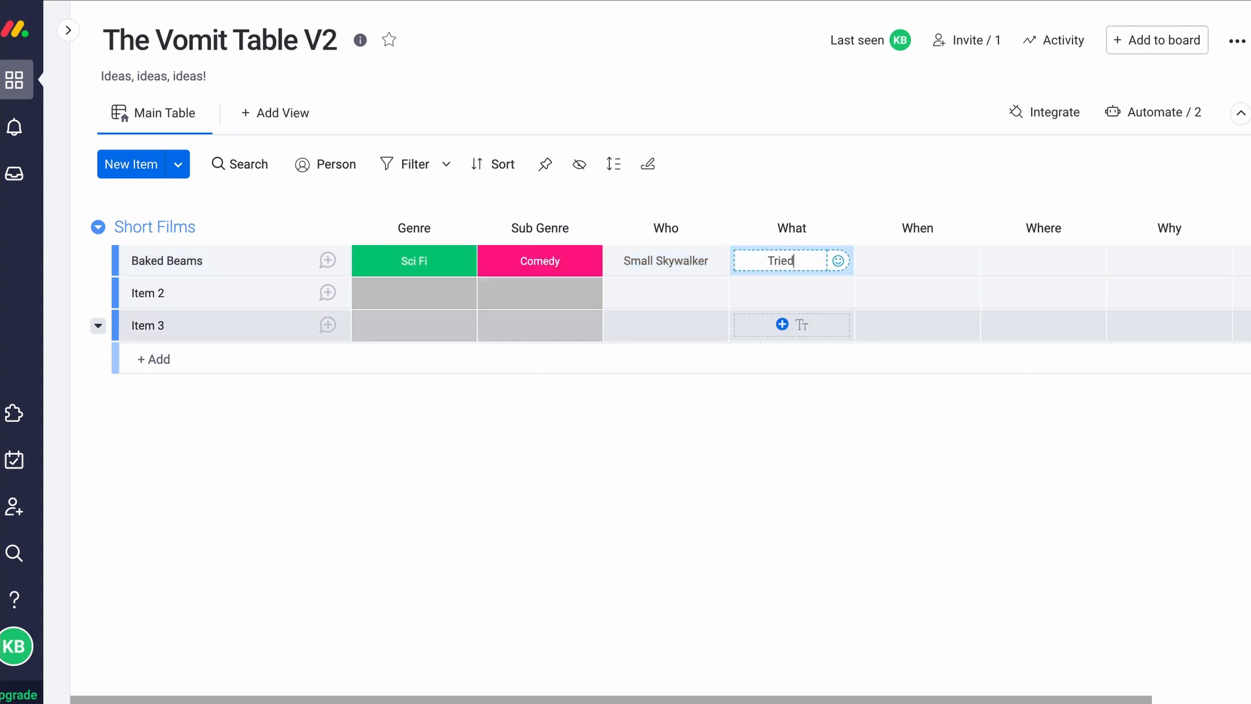
text(open a c)
text(an of baked beans wiht)
text( a)
key(BackSpace)
key(BackSpace)
key(BackSpace)
key(BackSpace)
key(BackSpace)
text(tha)
key(BackSpace)
text(a lightsaber)
key(Return)
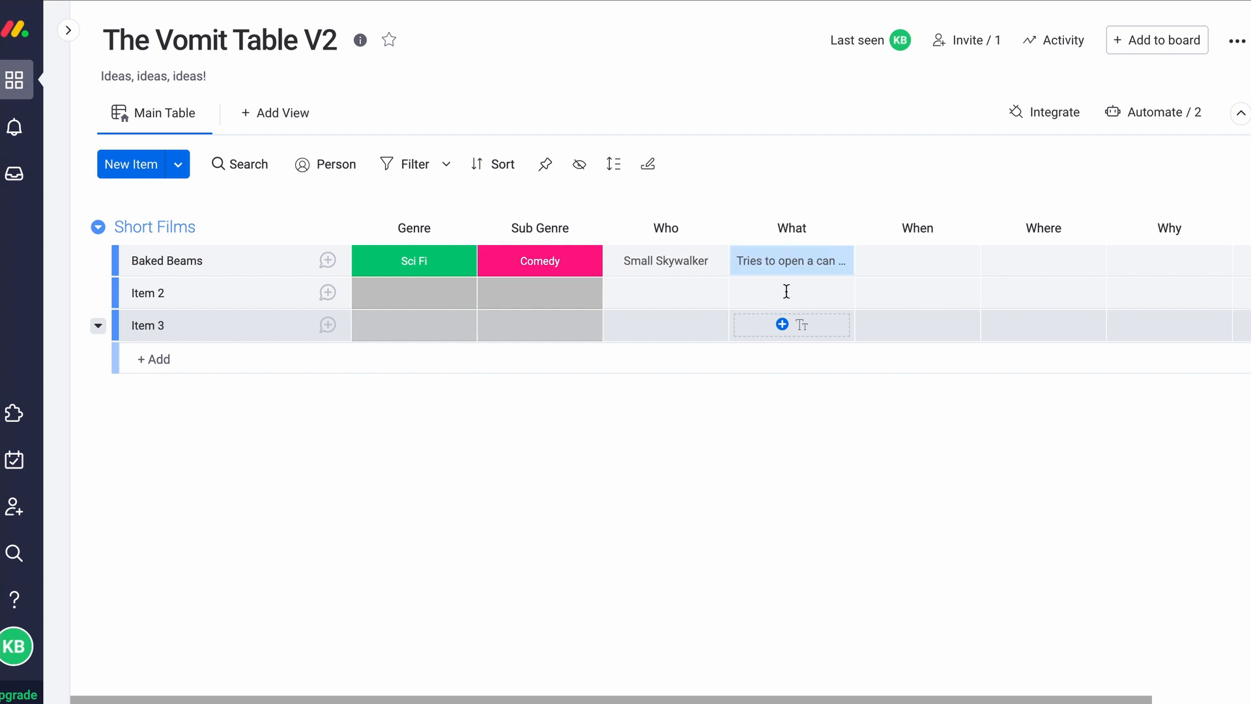
Fill Baked Beams' When cell with '1950s' and Where cell with 'Supermarket'
click(897, 263)
text(Nowadays)
key(BackSpace)
key(BackSpace)
key(BackSpace)
key(BackSpace)
key(BackSpace)
key(BackSpace)
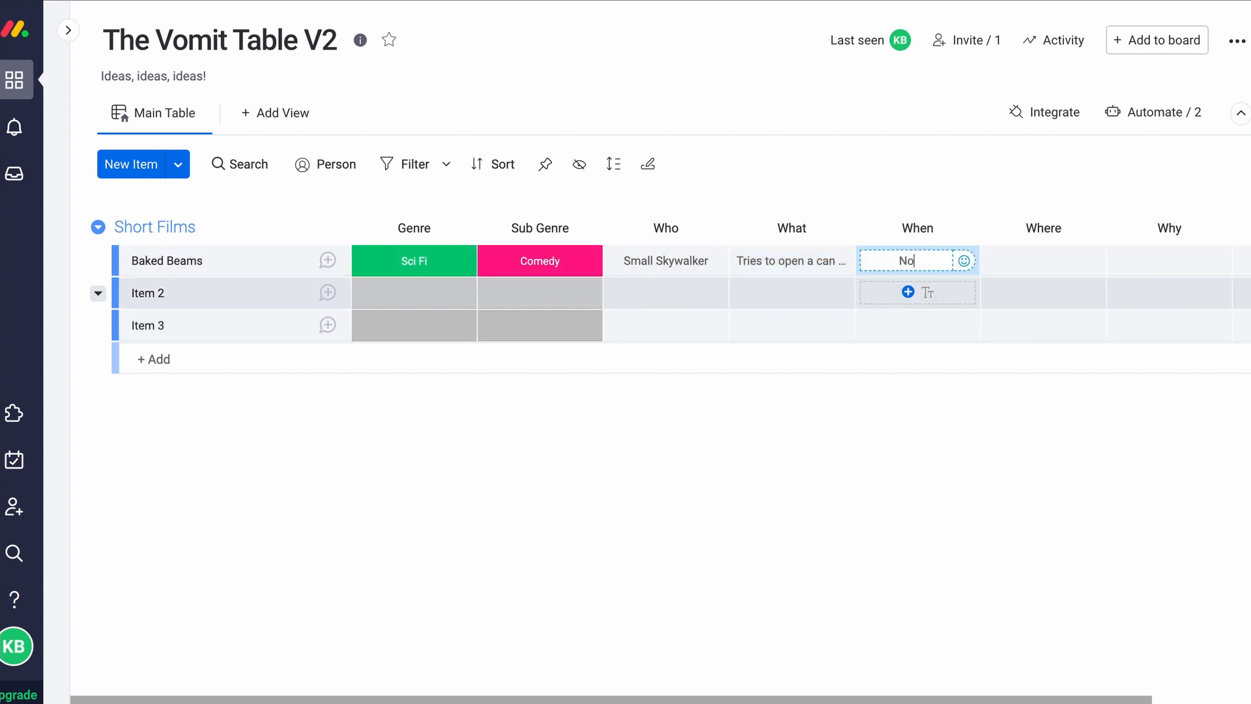
text(1950s)
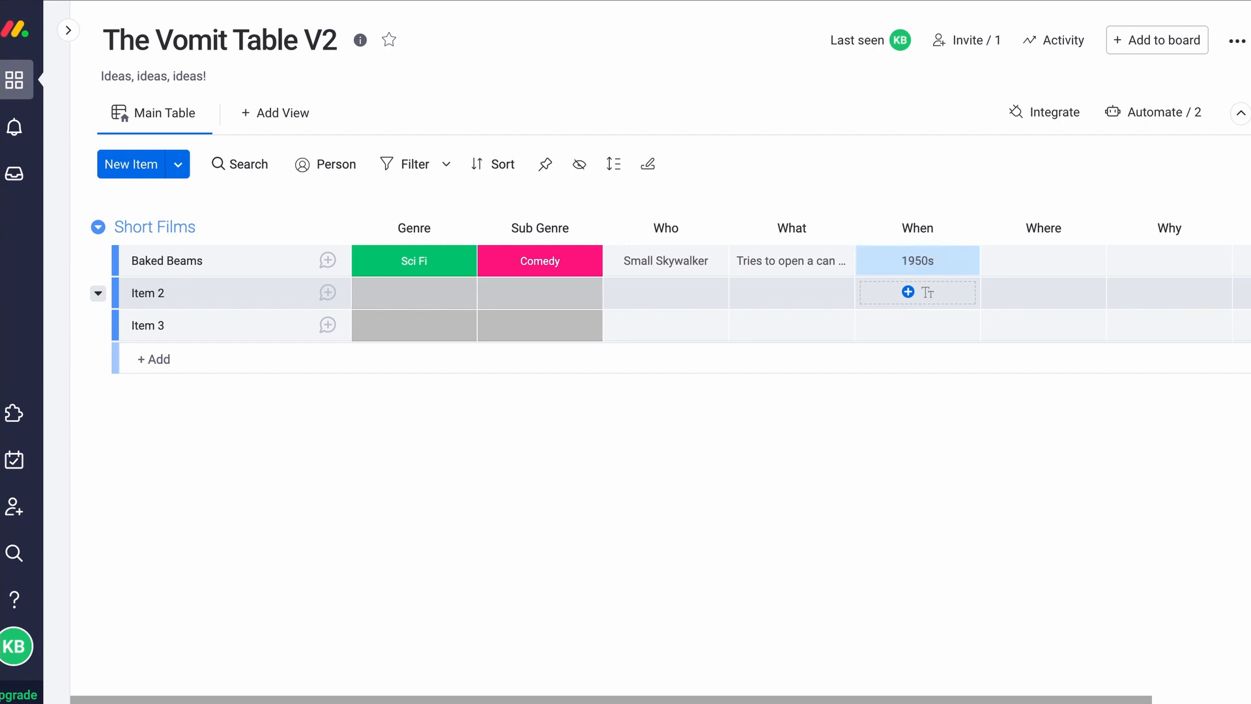
click(1033, 260)
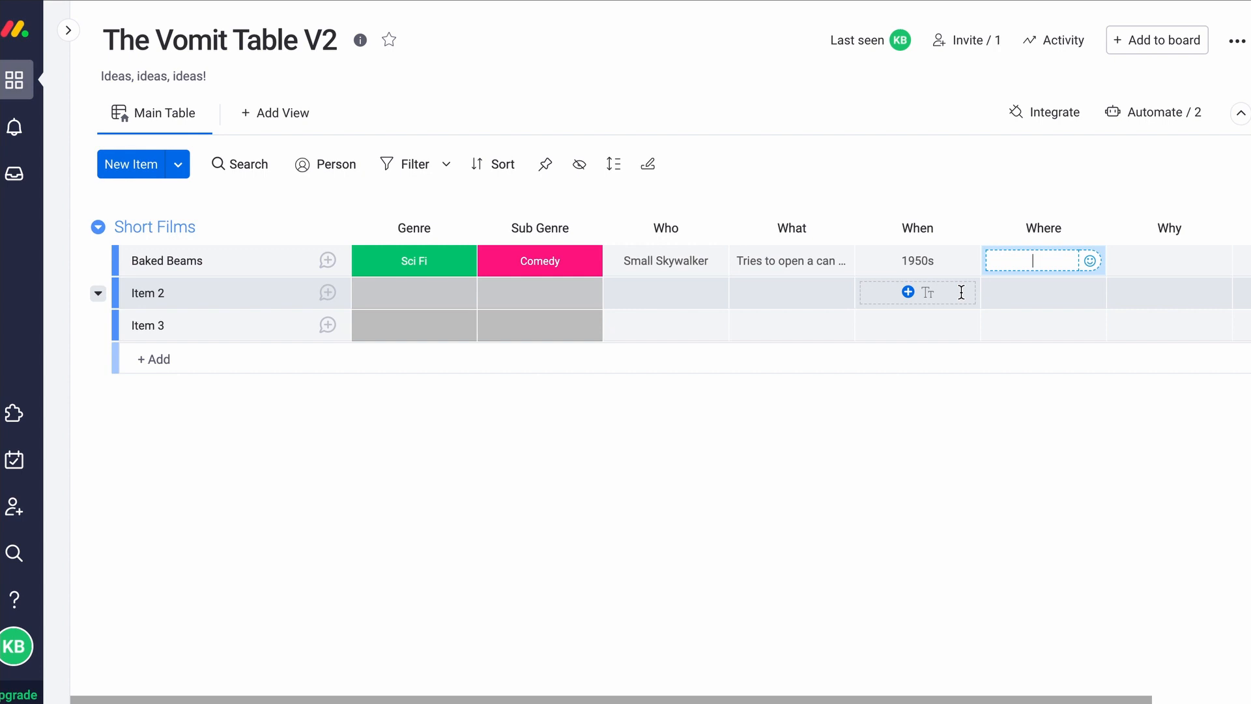
text(Supermarket)
key(Return)
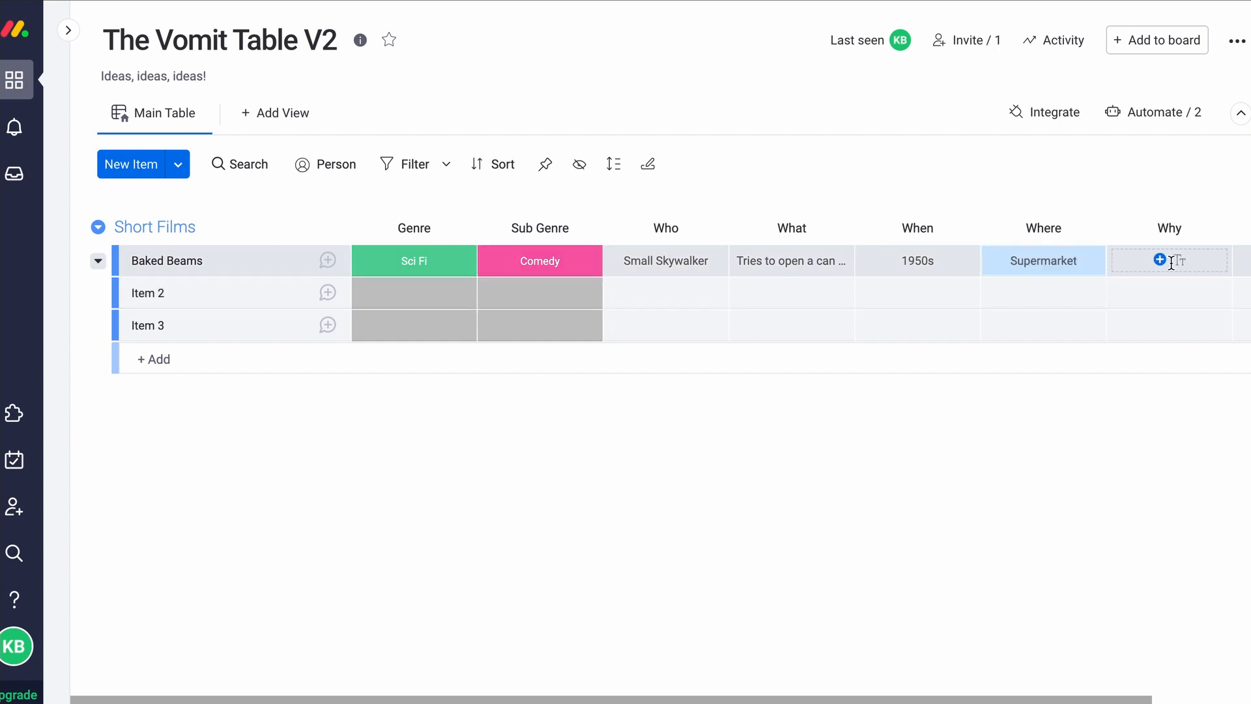
Enter 'Because there is no other way to open this baked beans can.' in the Why cell
click(1166, 260)
text(Because there is n)
text(o other way to open t)
text(his baked bea)
text(ns can.)
key(Return)
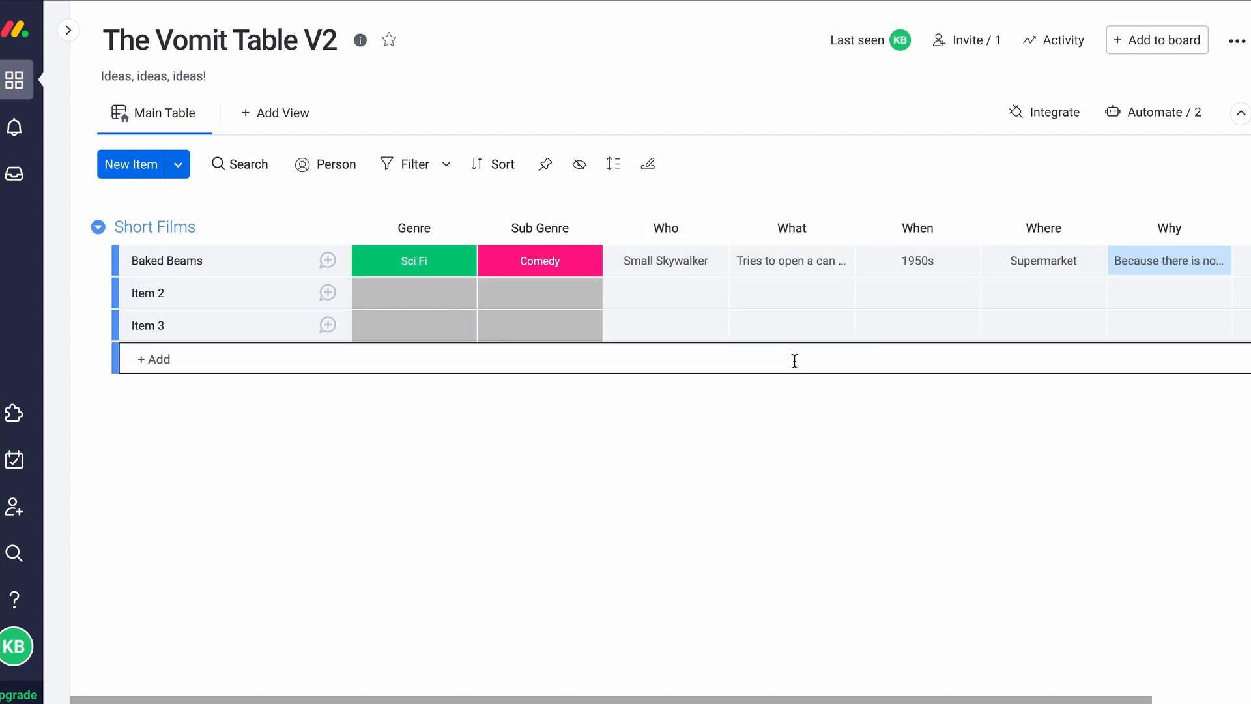
Type 'By praying to the jedi council for a light saber' into Baked Beams' How cell
scroll(776, 464, right, 2)
scroll(784, 458, left, 2)
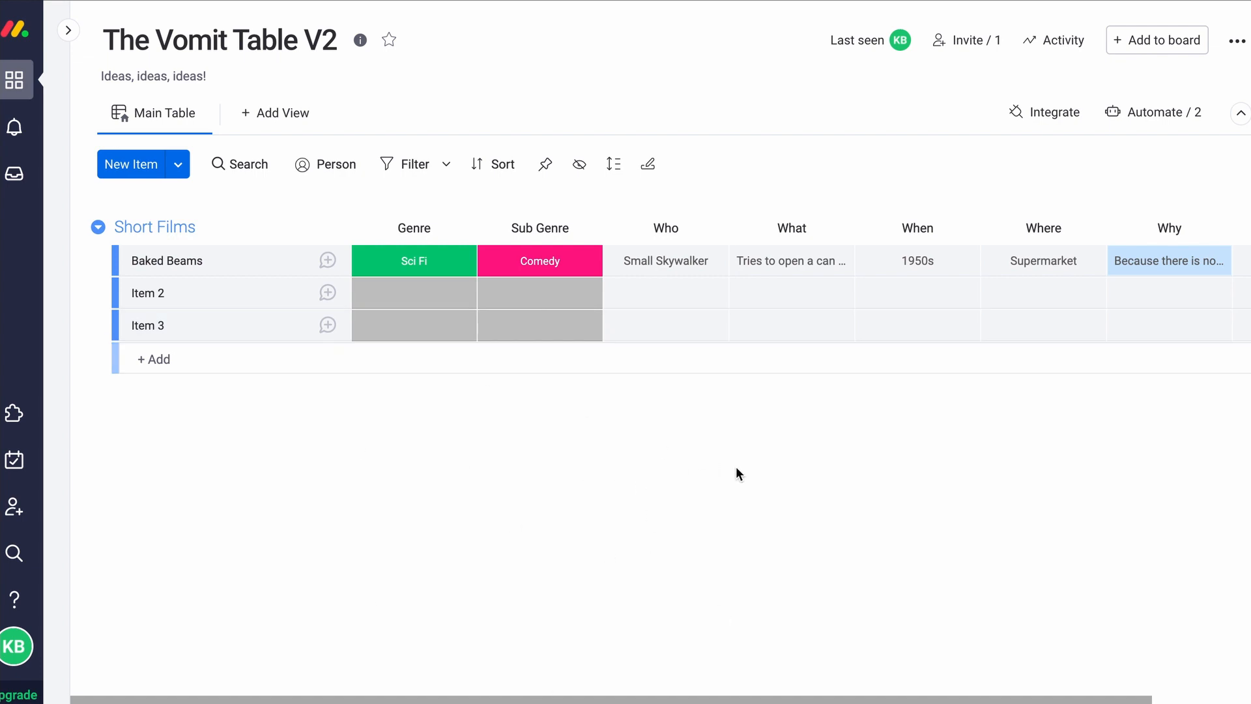
scroll(755, 468, right, 2)
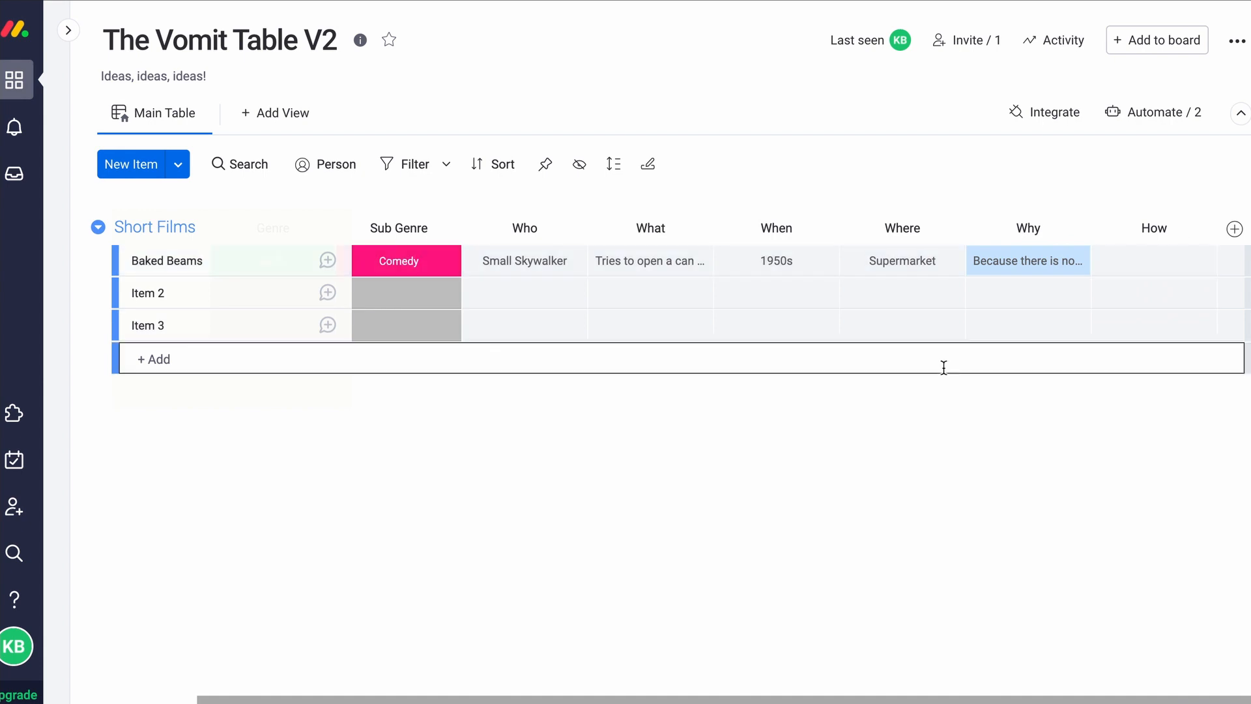
click(1144, 272)
text(By prayi)
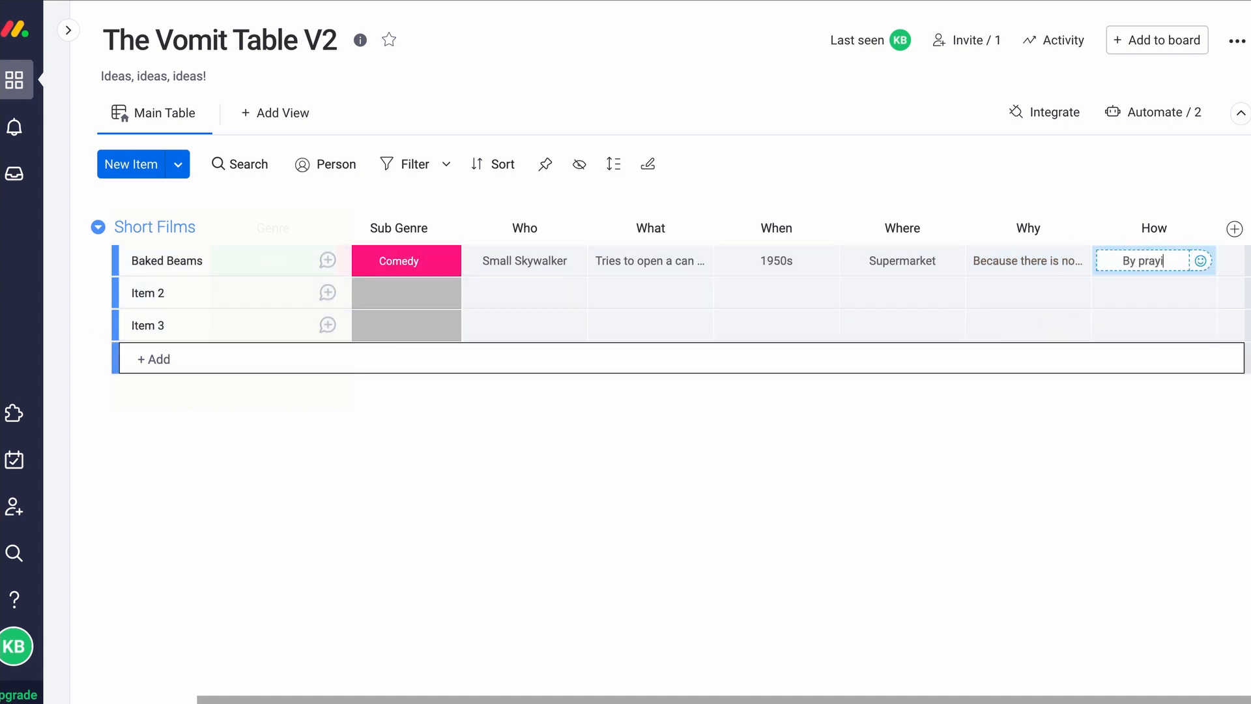
text(ng to the jedi council for a light saer)
key(BackSpace)
key(BackSpace)
text(ber)
key(Return)
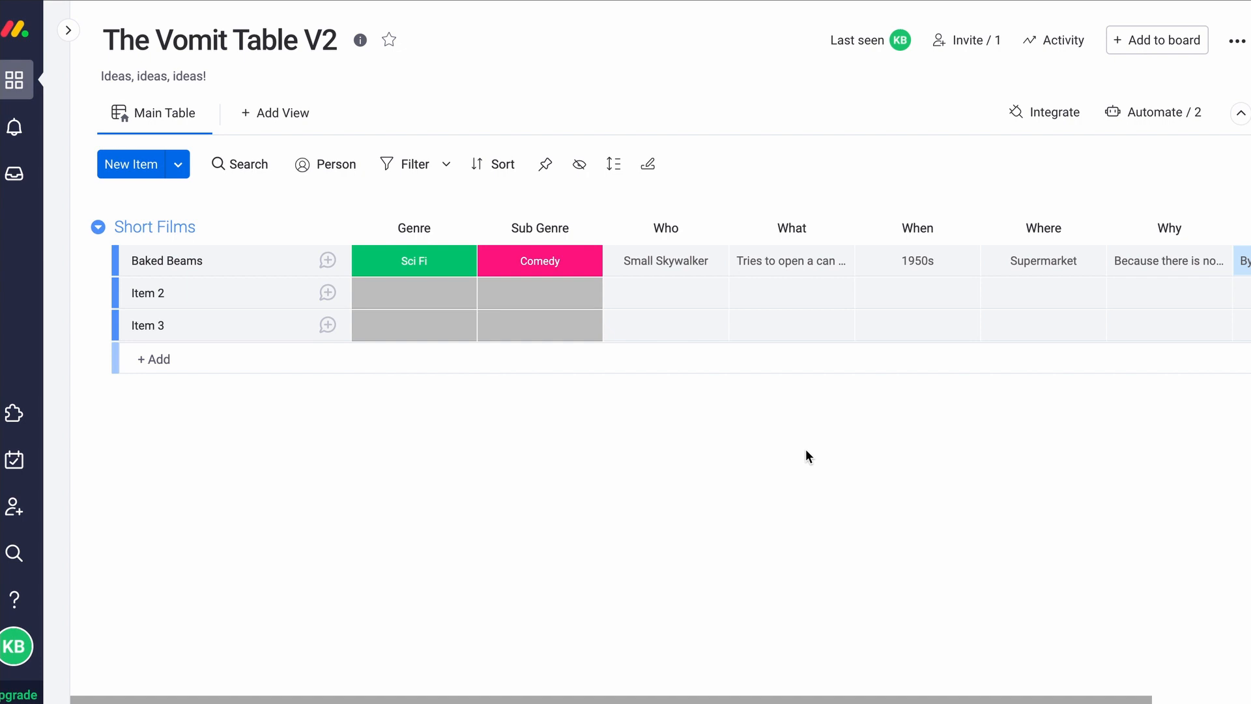
scroll(806, 455, right, 3)
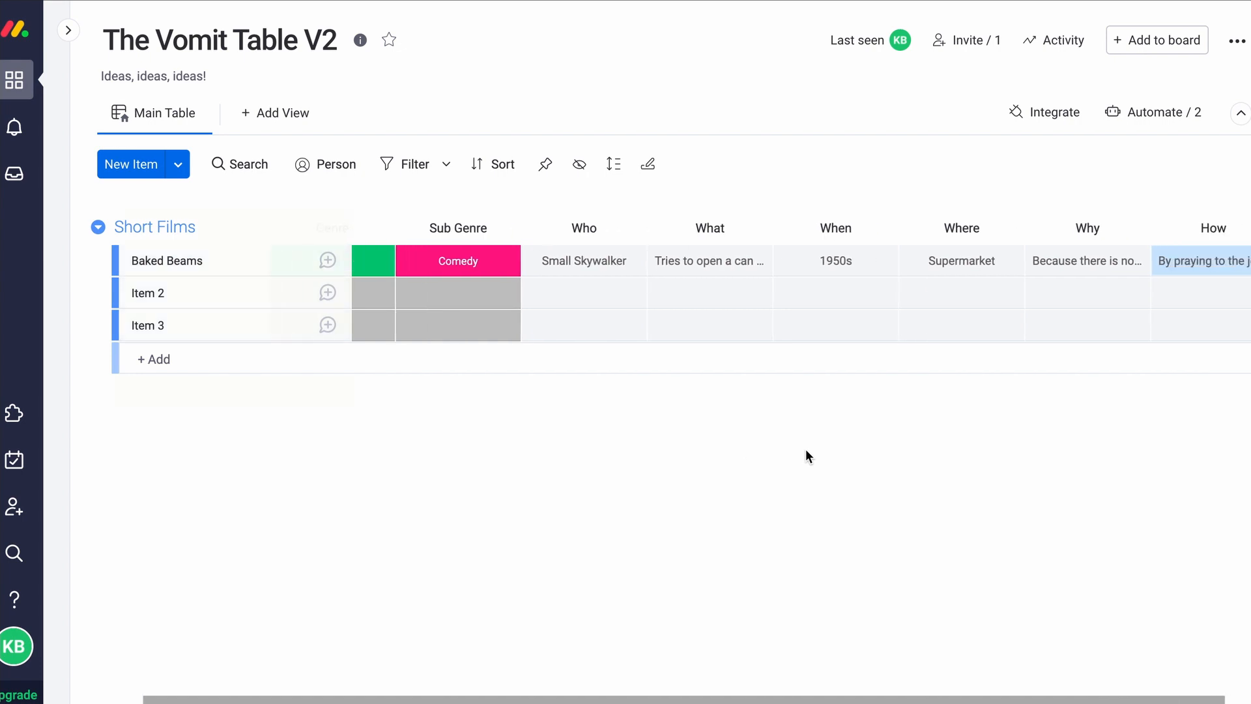
scroll(808, 449, left, 2)
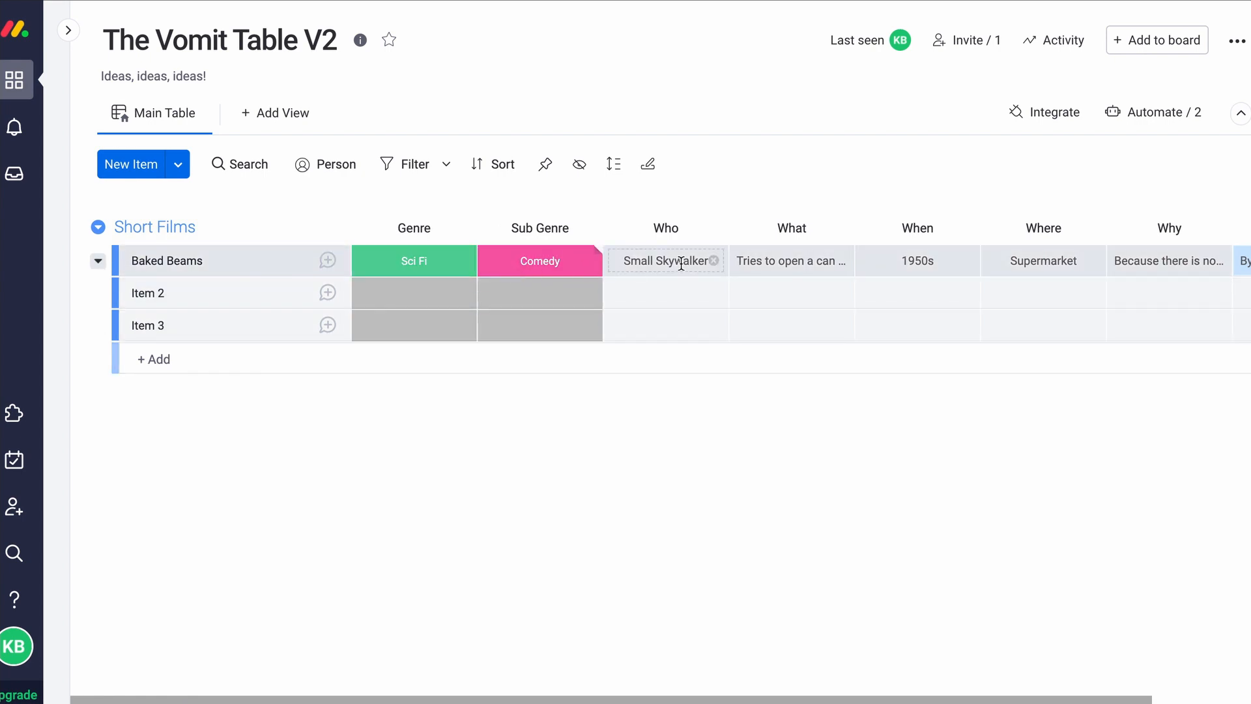
scroll(800, 282, right, 4)
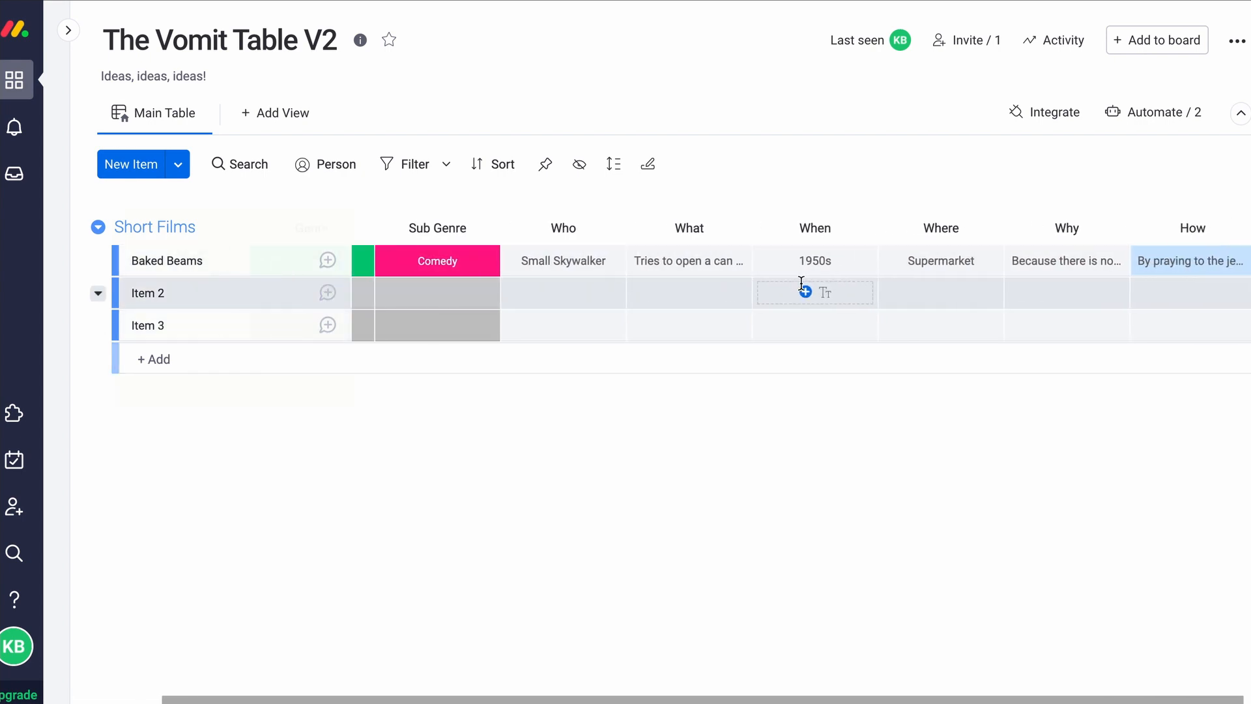
scroll(801, 284, left, 4)
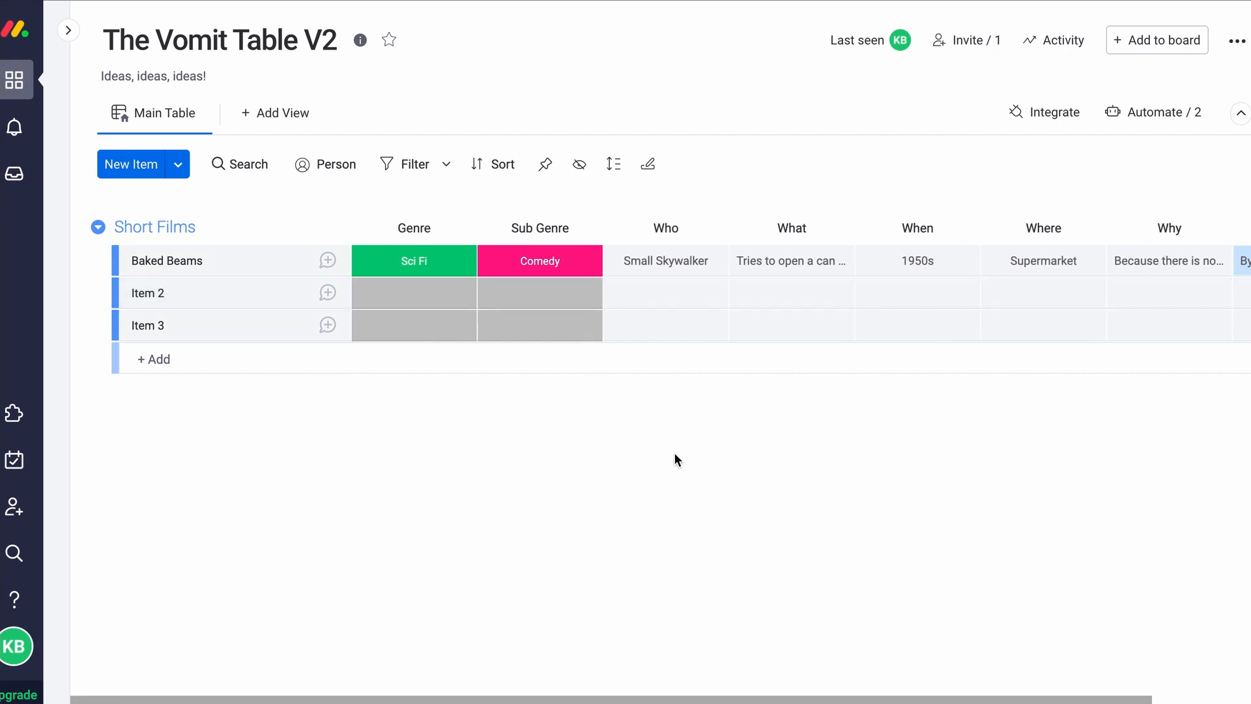
scroll(675, 459, right, 3)
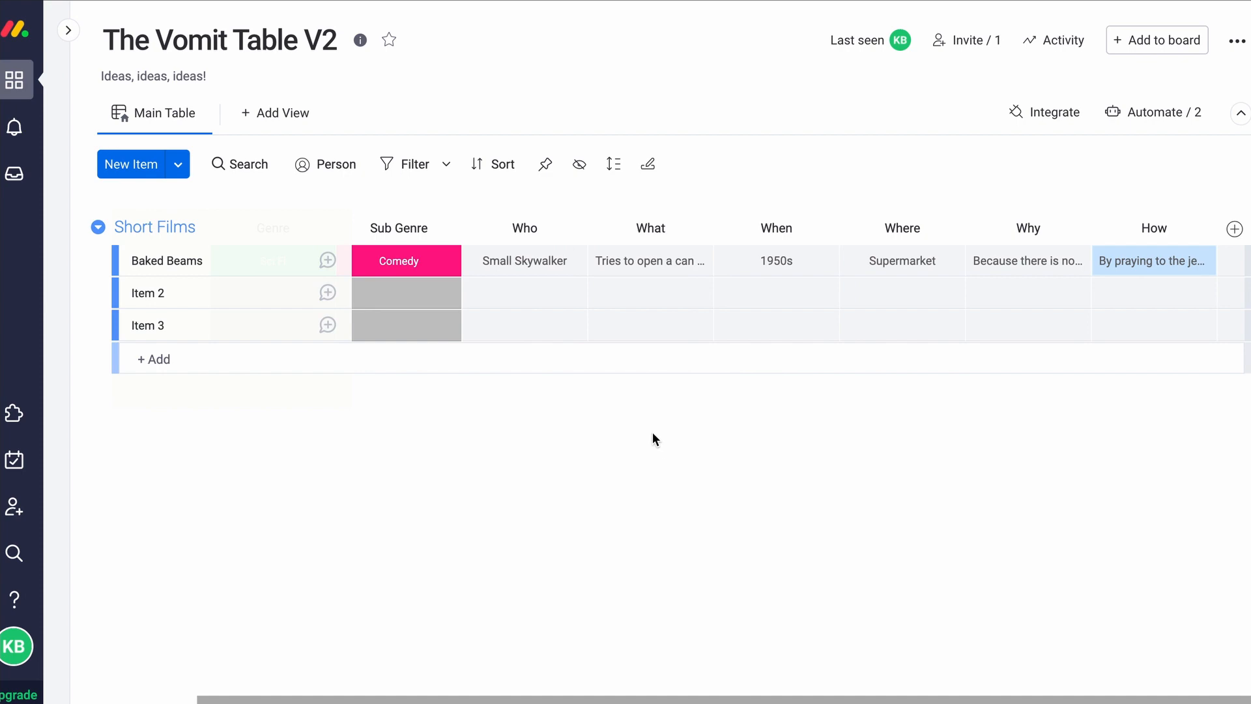